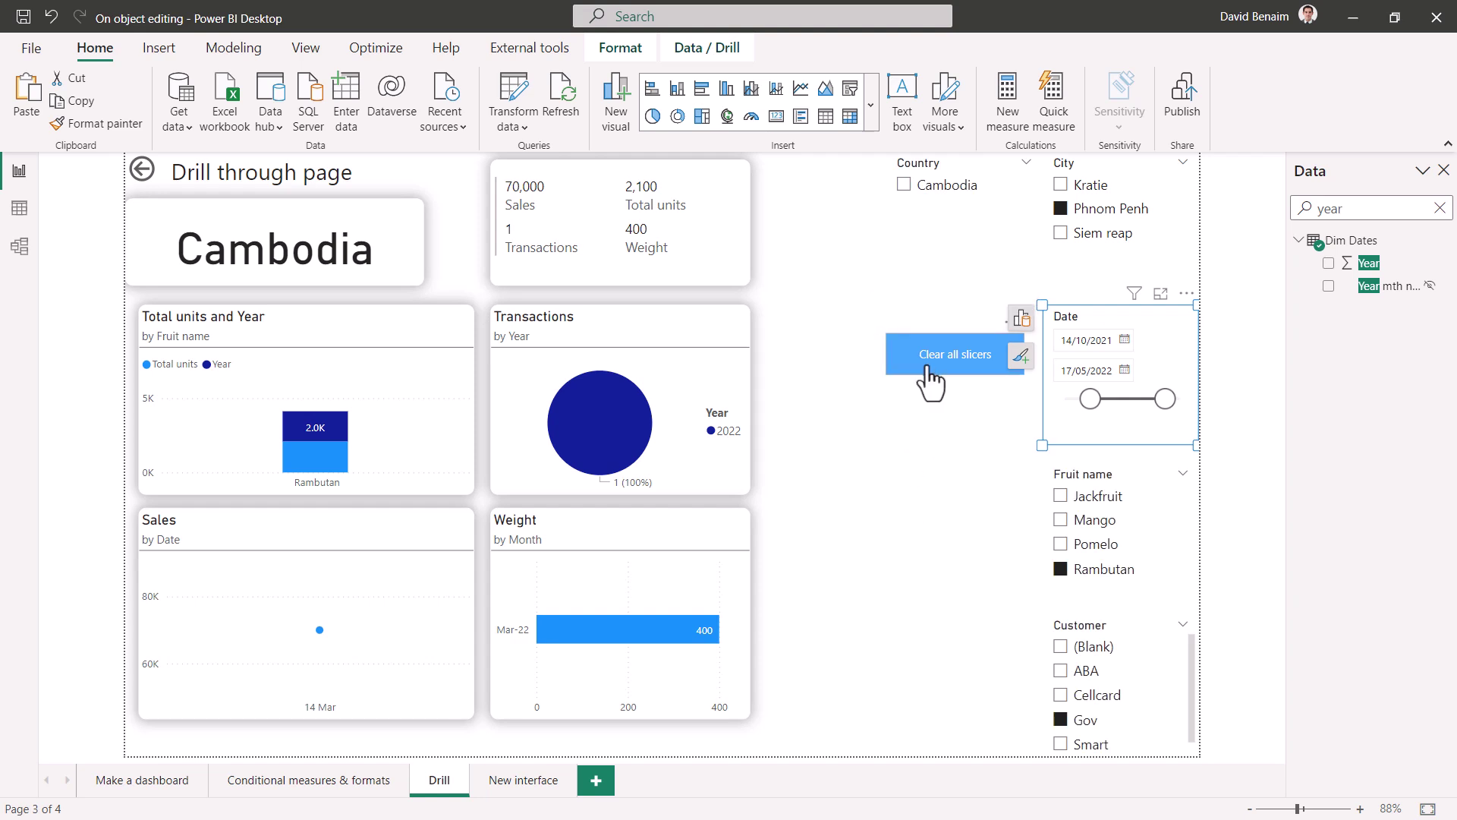
# Step: Clear the page's slicer selections and insert a Clear all slicers button on the Drill page
pyautogui.click(928, 368)
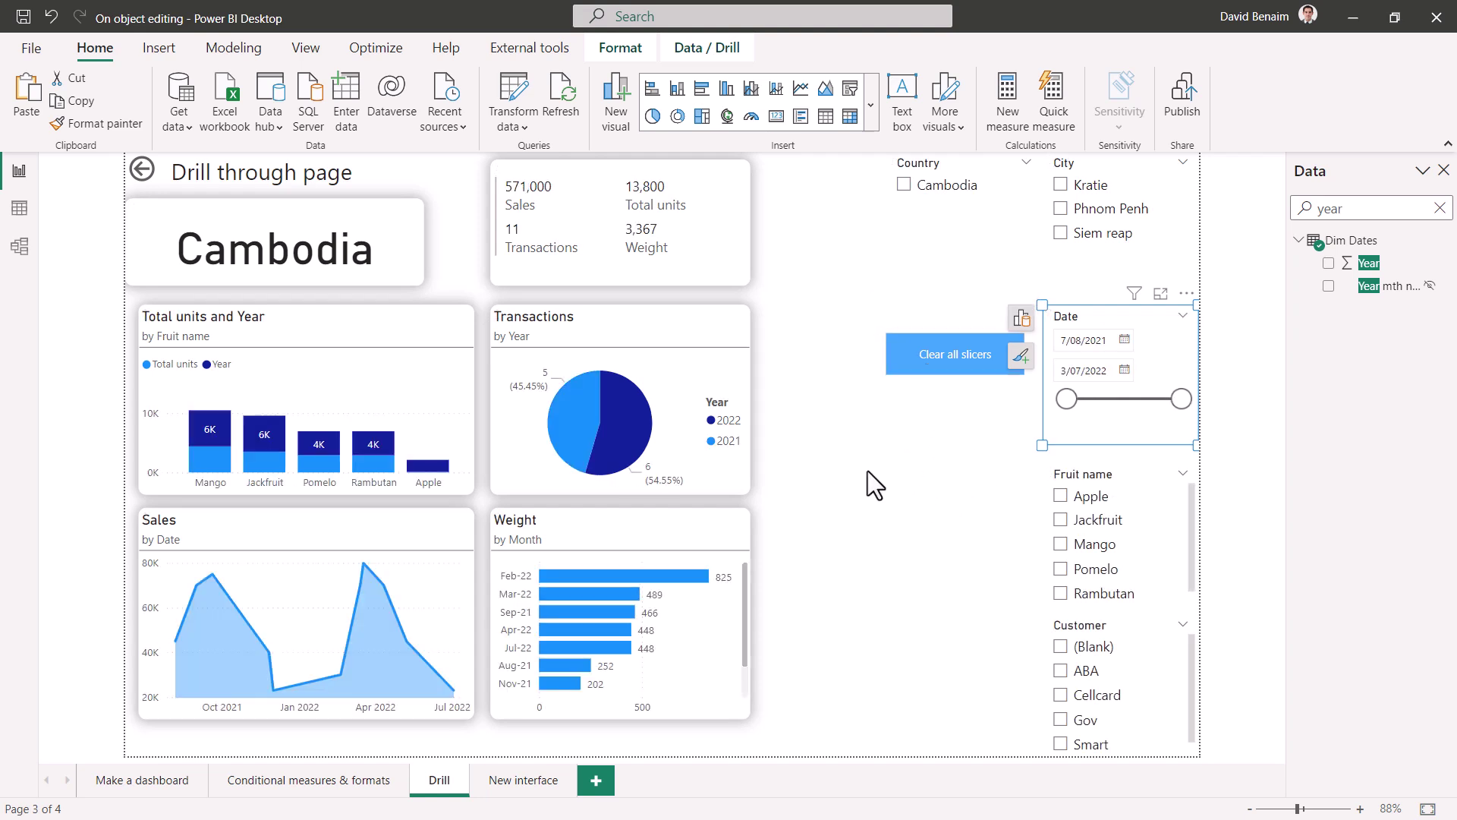
pyautogui.click(157, 53)
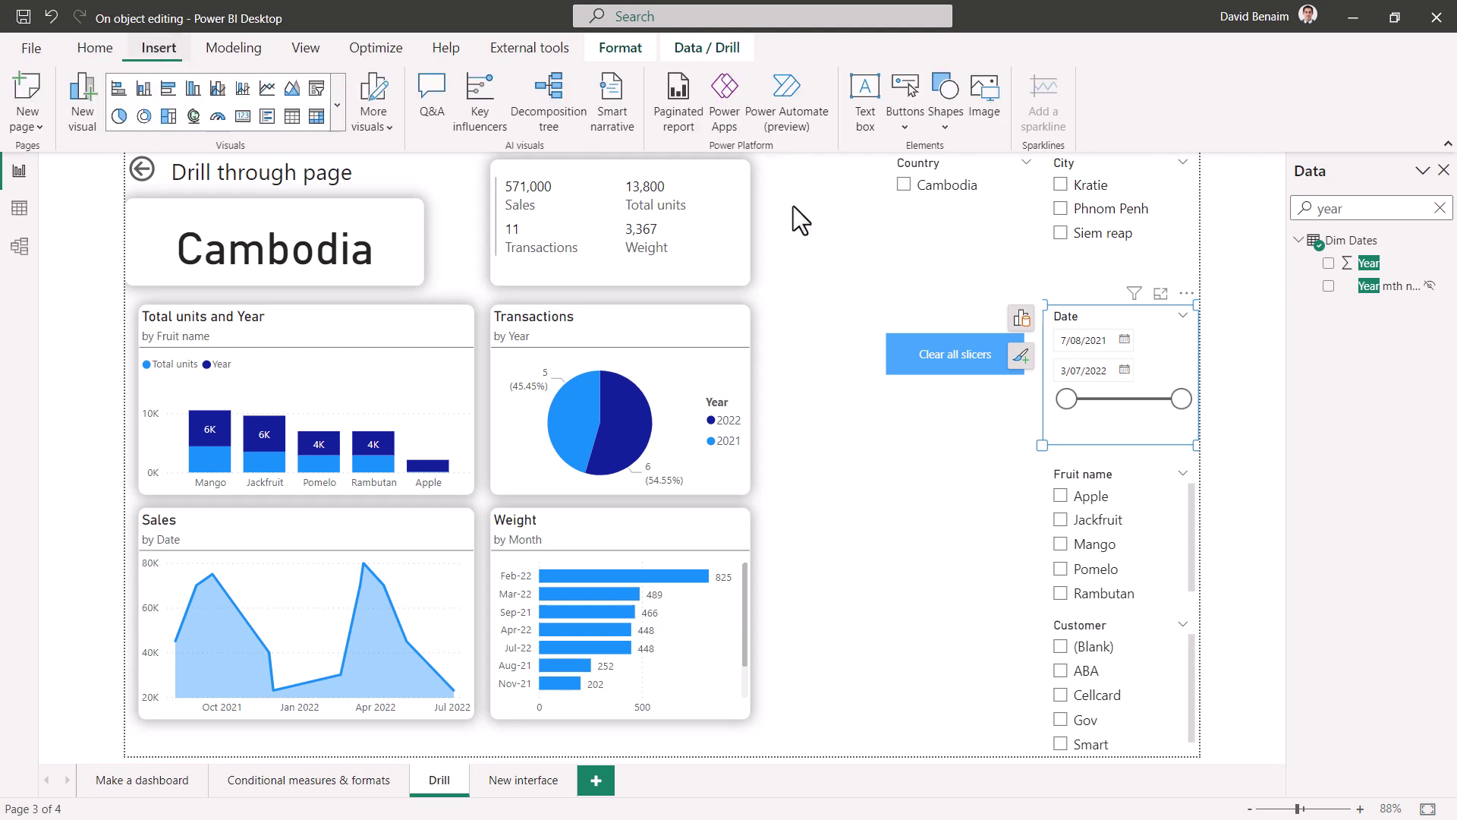
pyautogui.click(903, 125)
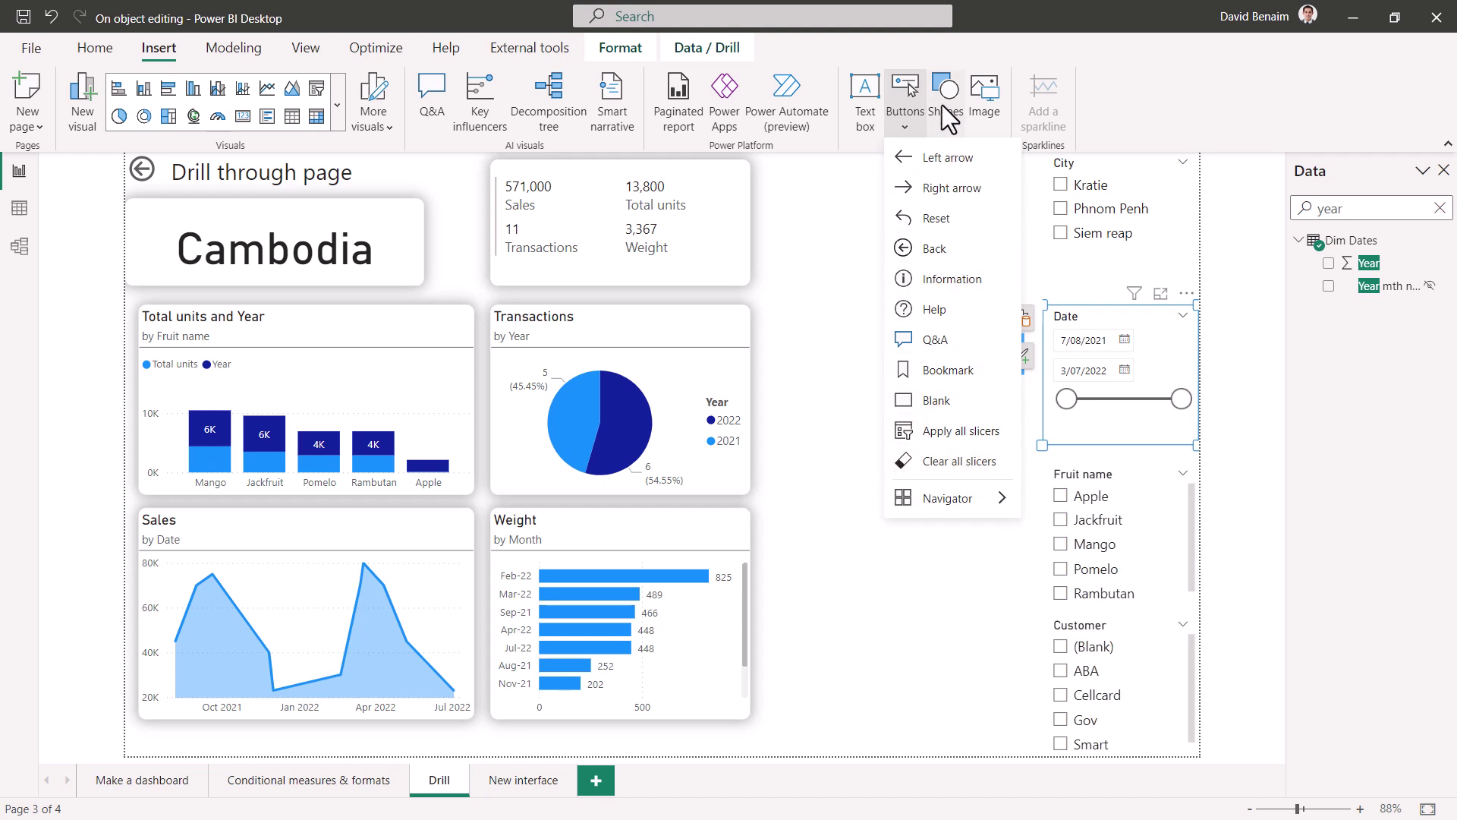
pyautogui.click(959, 461)
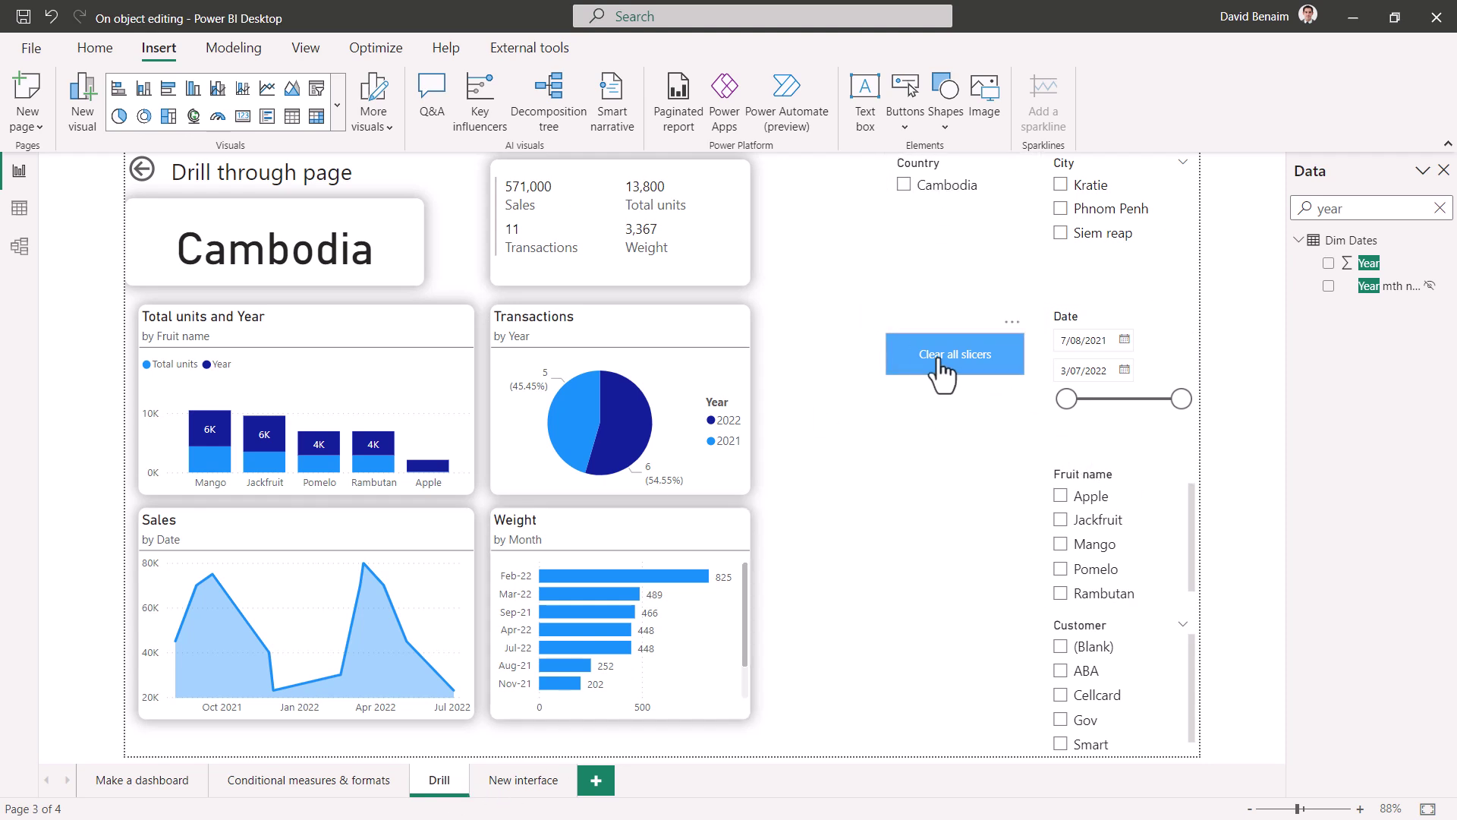
# Step: From the New interface page, drill through Thailand in Sales by Country to the Drill page
pyautogui.click(500, 785)
pyautogui.rightClick(791, 202)
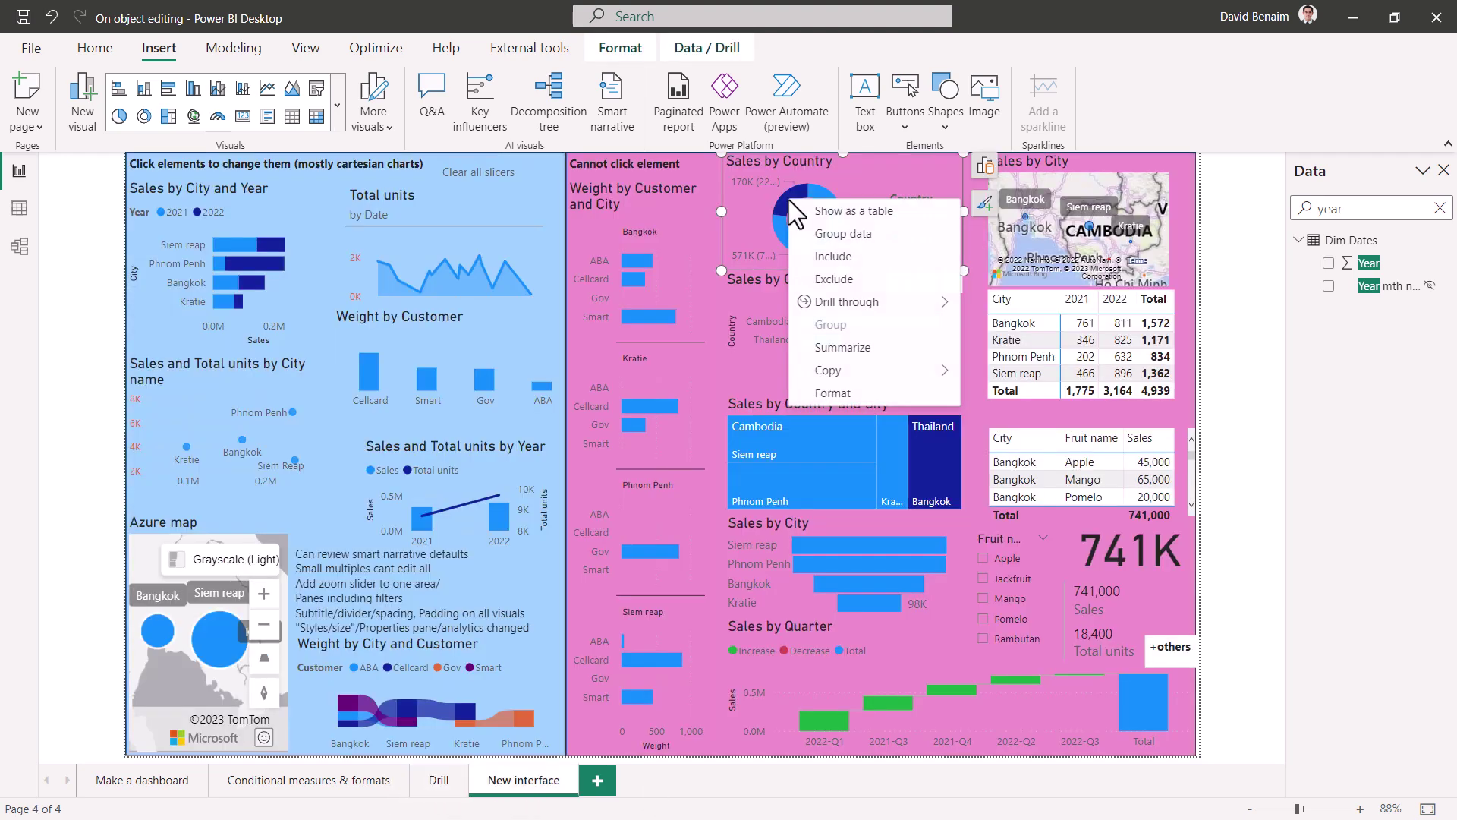
pyautogui.moveTo(872, 301)
pyautogui.click(1009, 305)
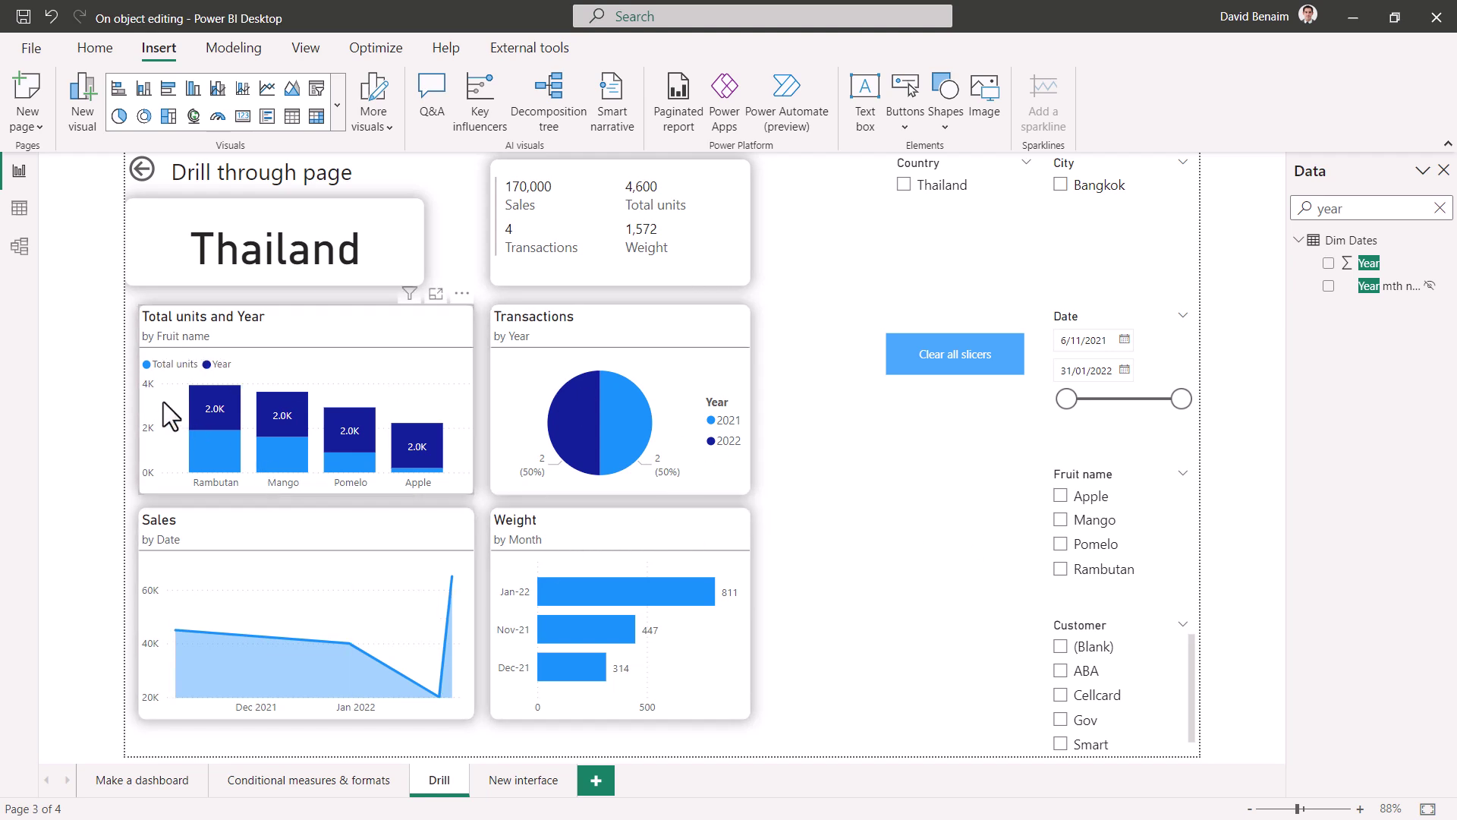
# Step: Delete the Total units and Year chart's Y-axis and the Weight chart's X-axis
pyautogui.click(149, 381)
pyautogui.click(284, 375)
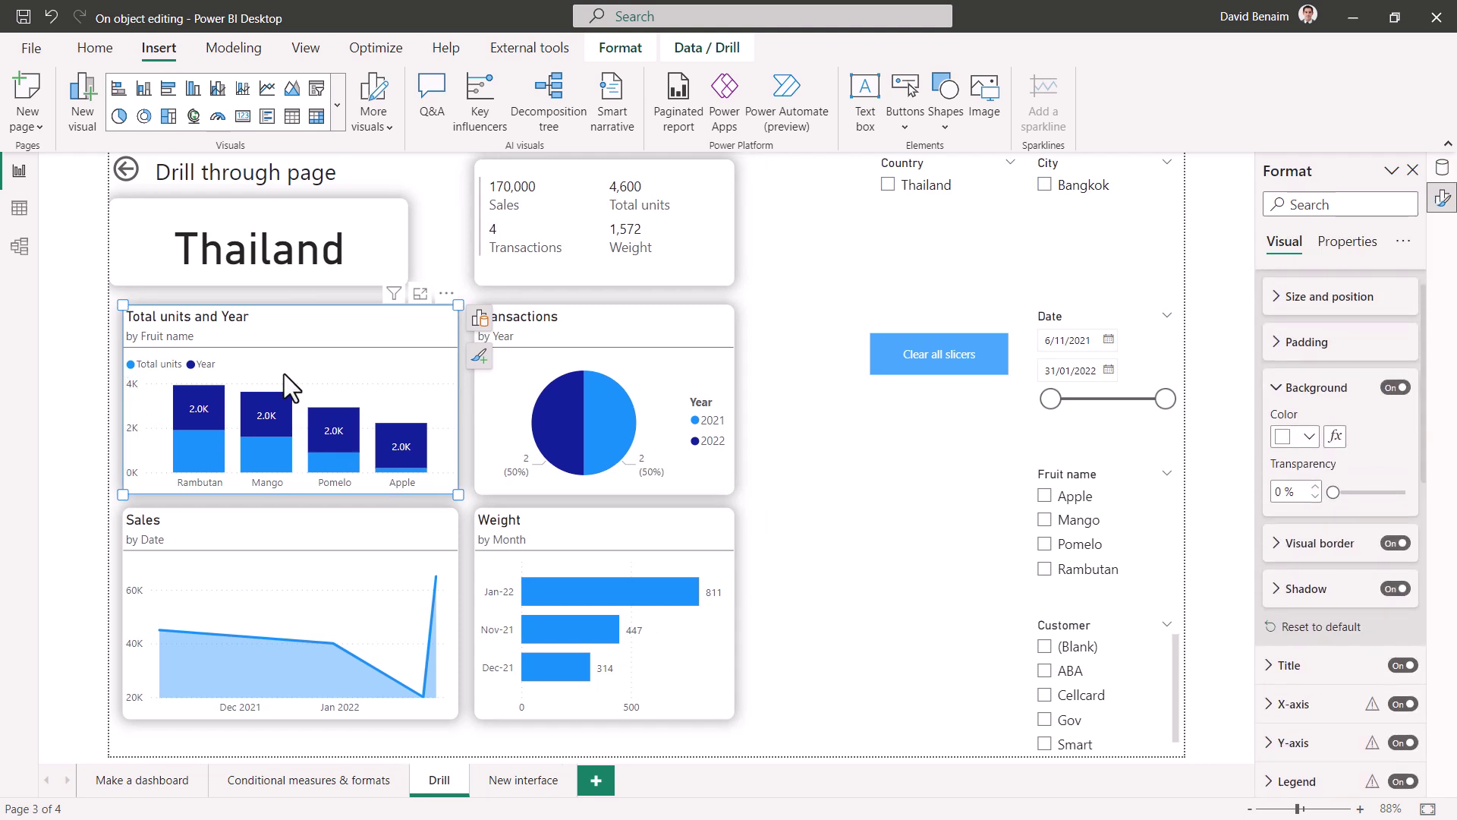
pyautogui.click(133, 384)
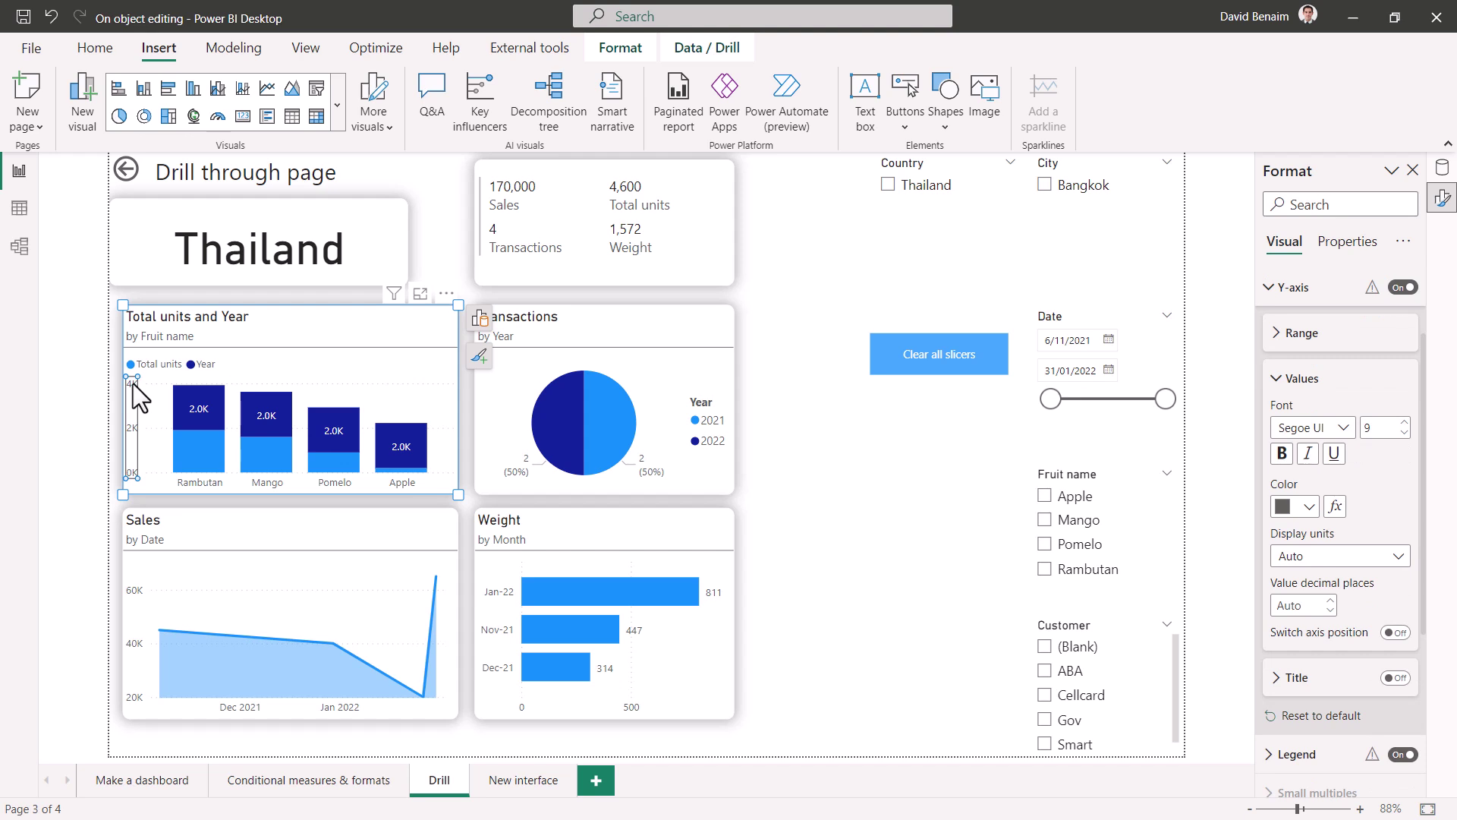
pyautogui.press('Delete')
pyautogui.click(634, 707)
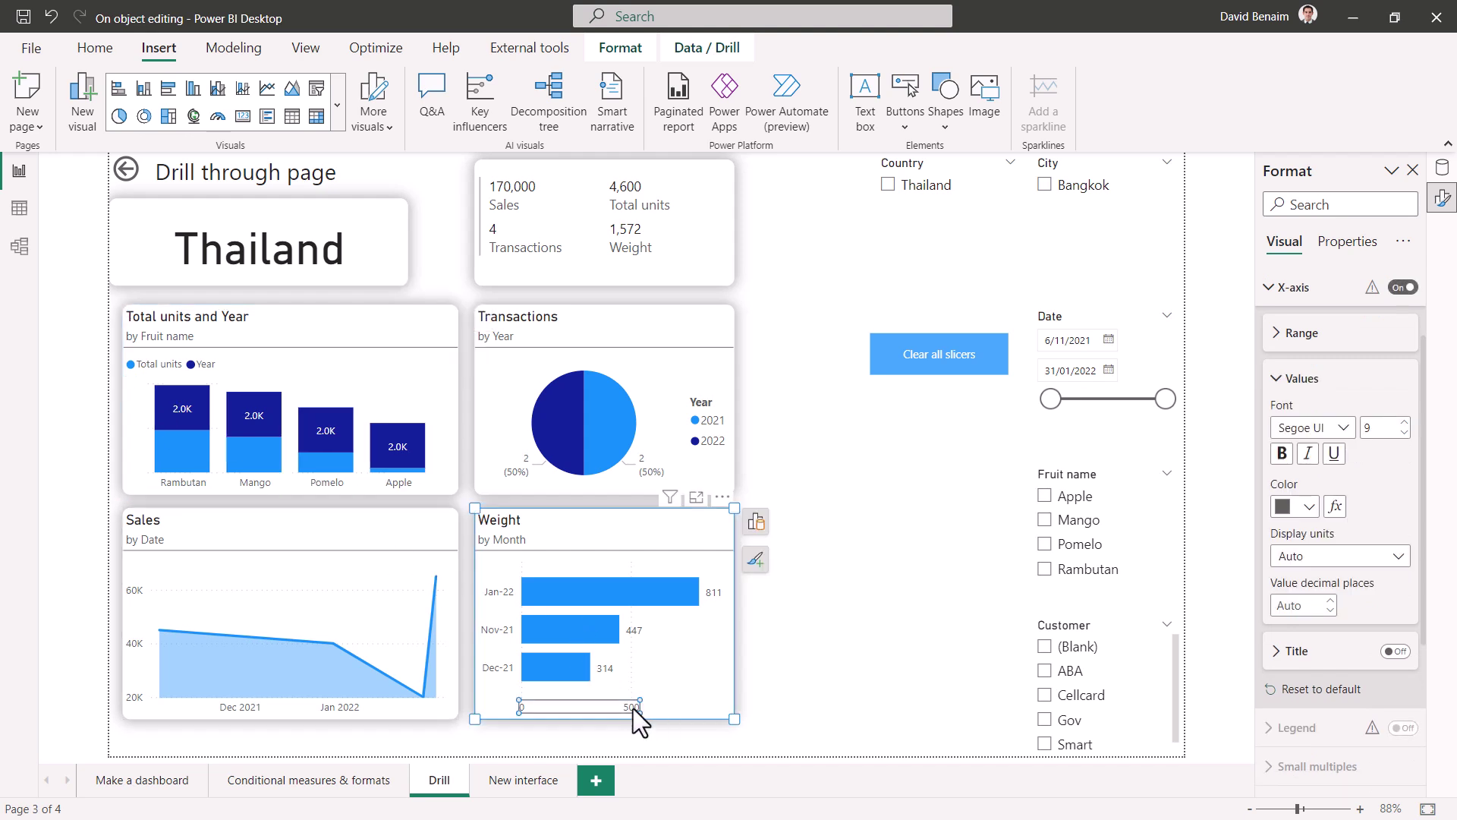
pyautogui.press('Delete')
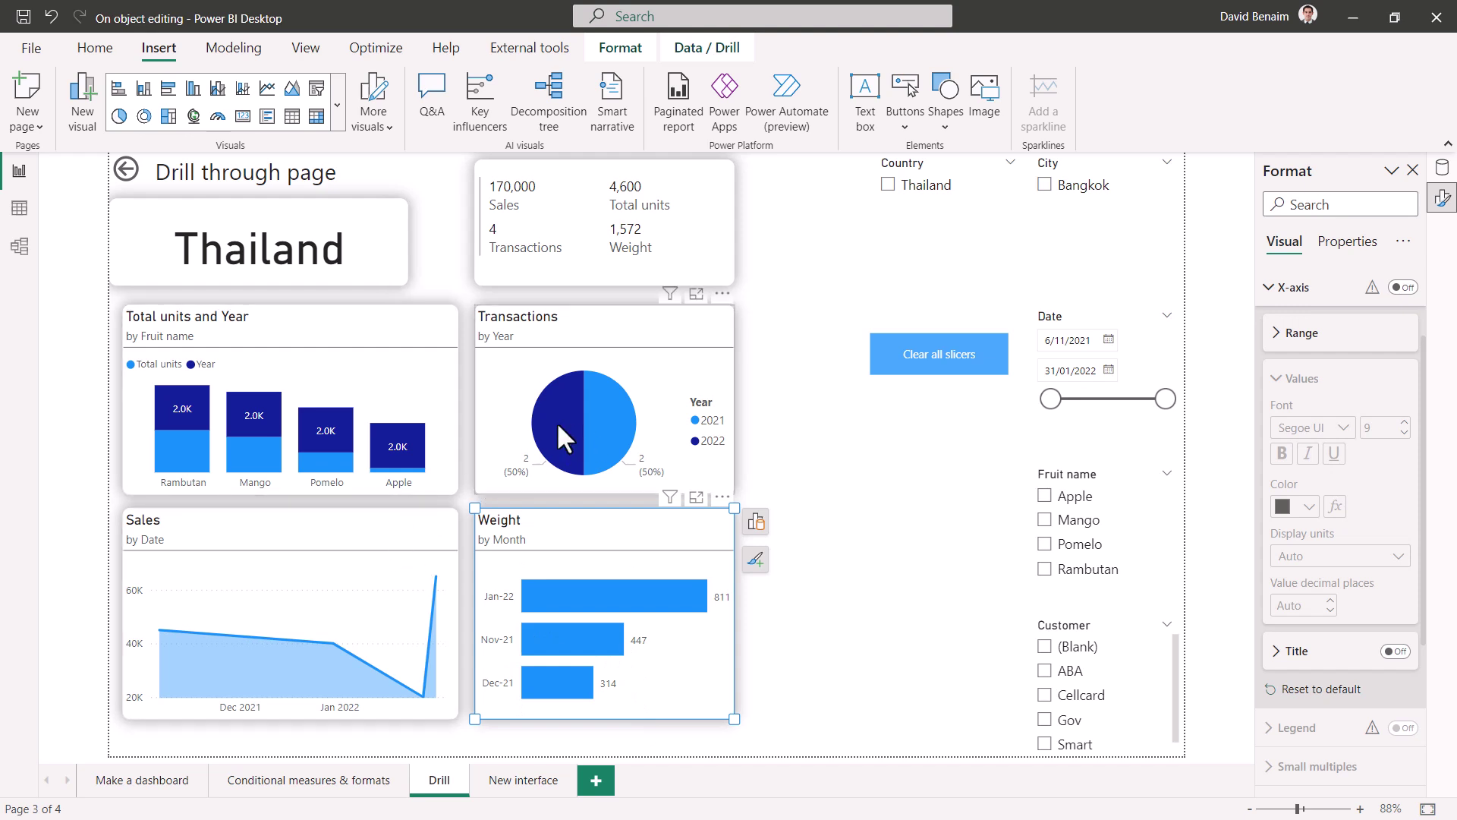
# Step: Cross-filter the page by the Transactions pie's 2022 and 2021 slices, then clear the filter
pyautogui.click(493, 420)
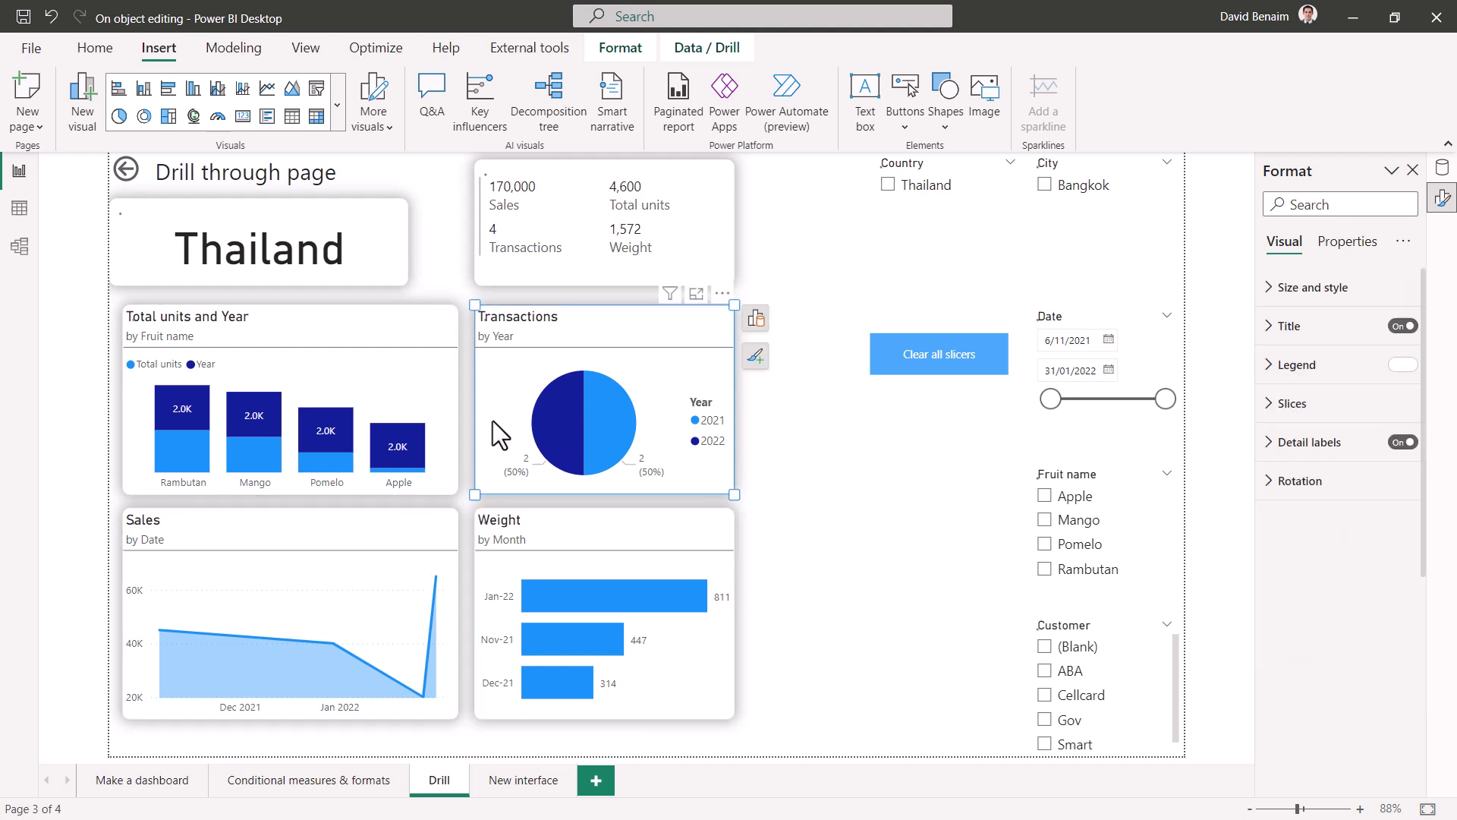
pyautogui.click(542, 422)
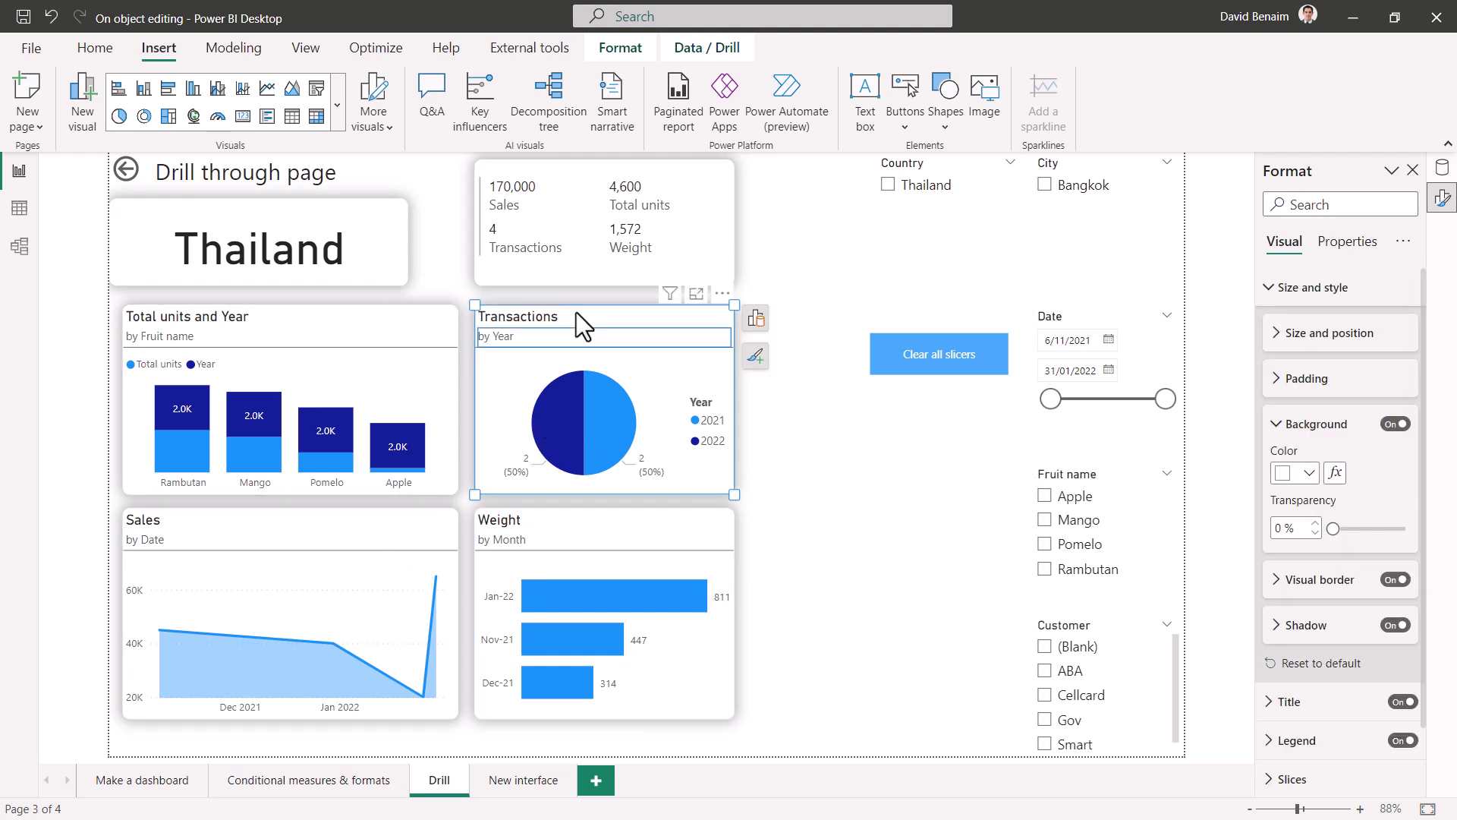
pyautogui.click(570, 416)
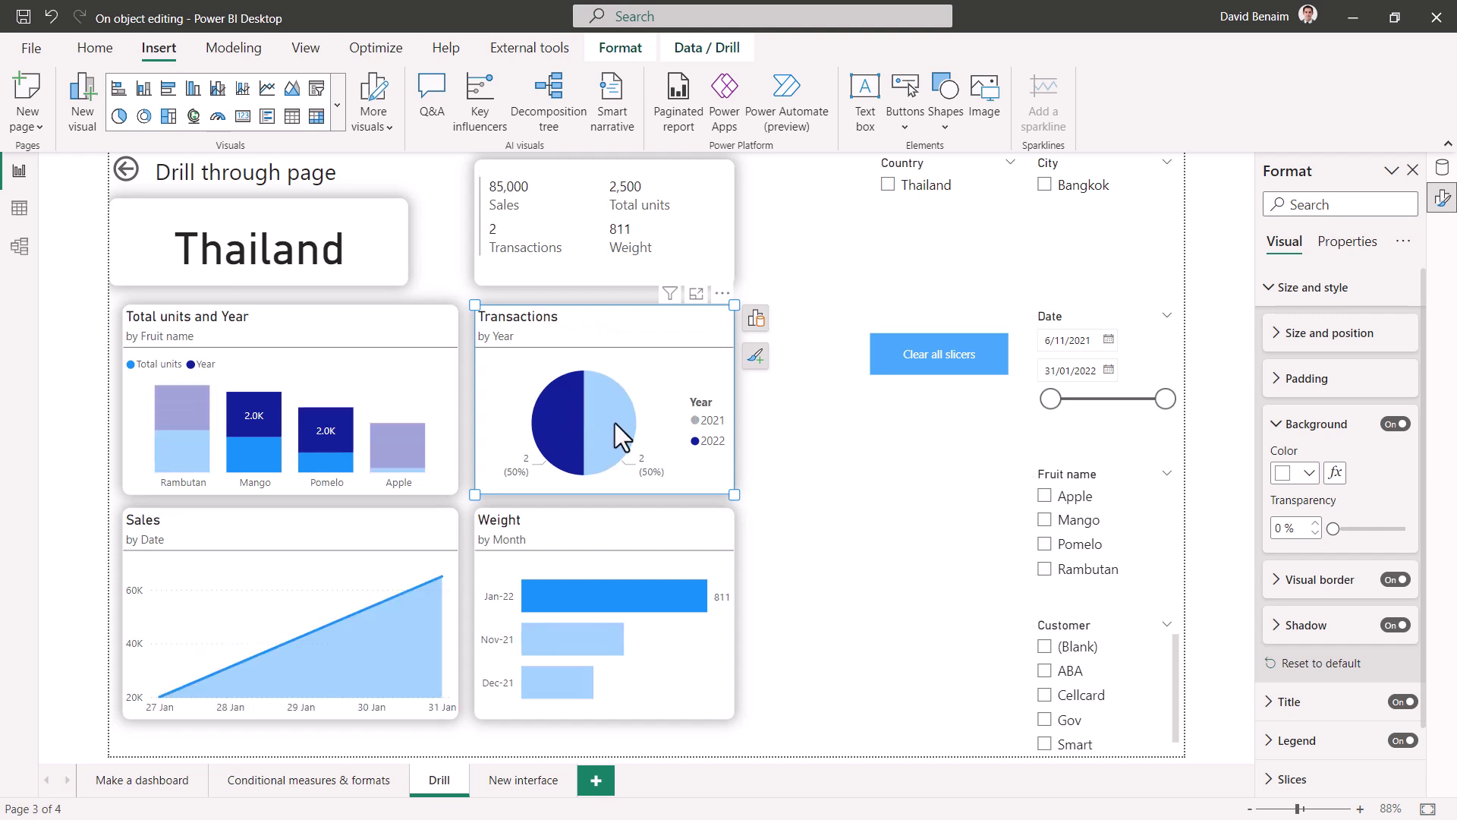
pyautogui.click(615, 422)
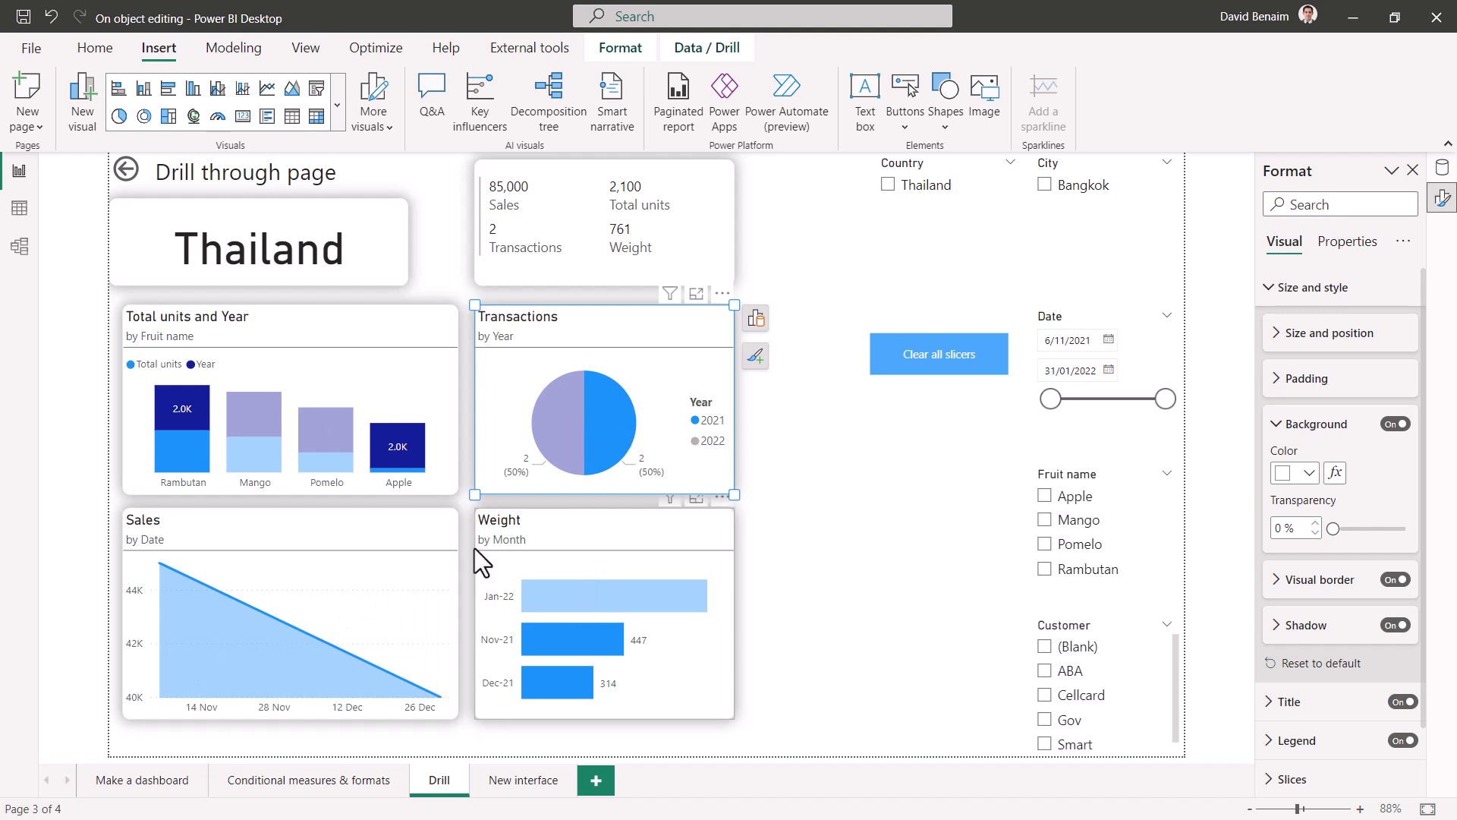
pyautogui.click(586, 437)
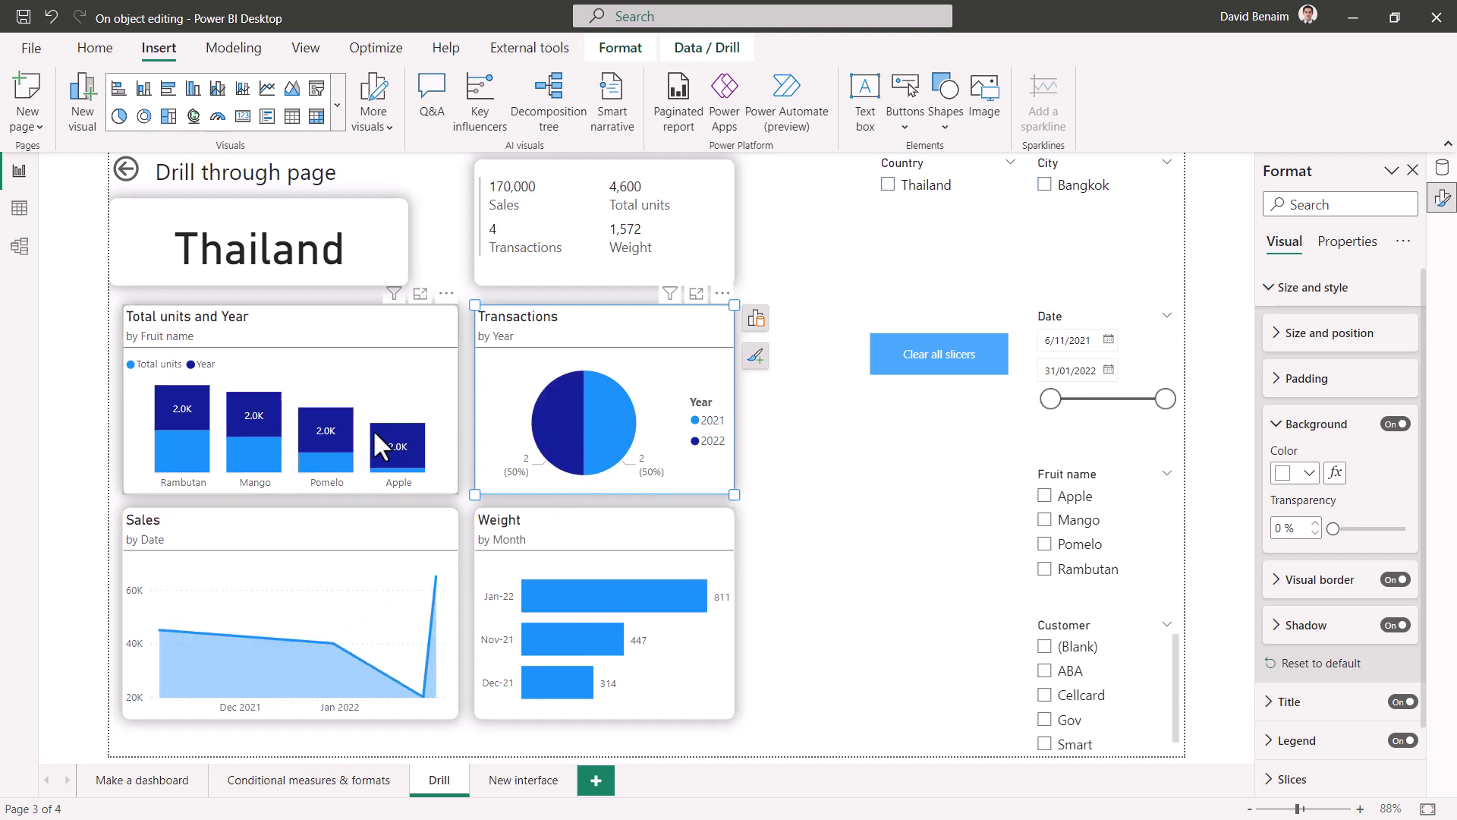
pyautogui.click(181, 448)
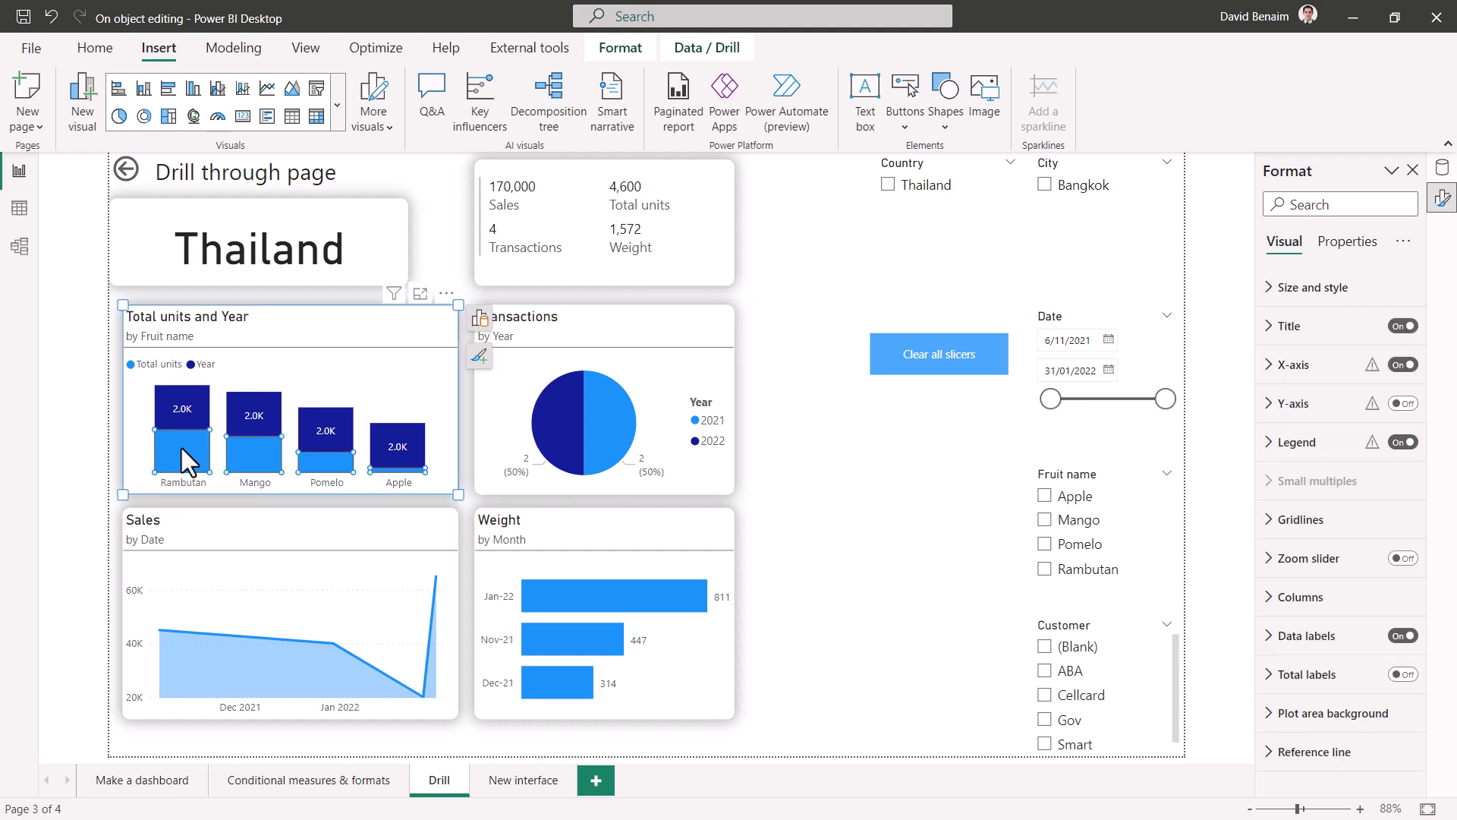
# Step: Fill the Total units columns in the Total units and Year chart with salmon using on-object formatting
pyautogui.rightClick(180, 448)
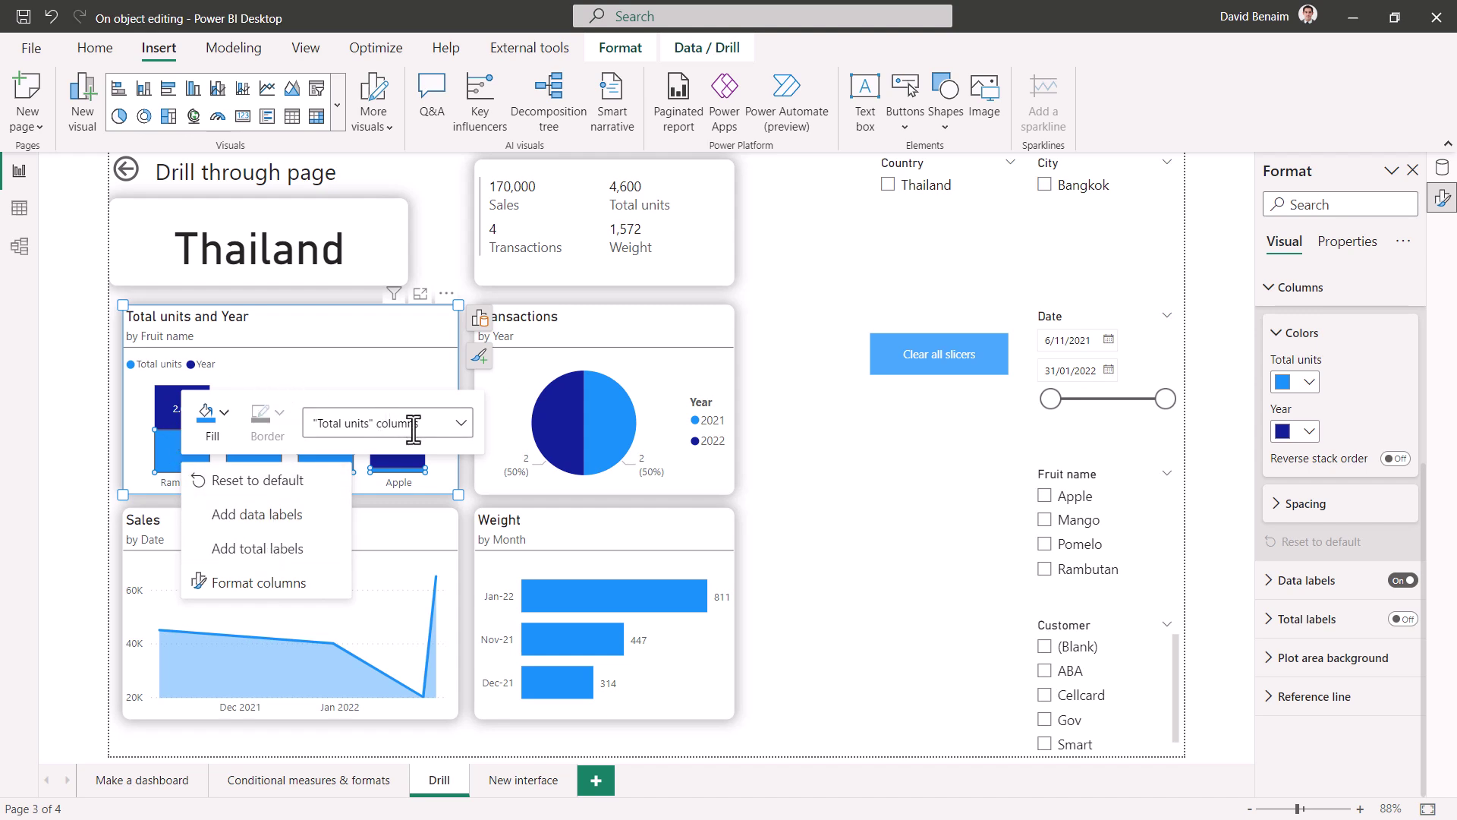
pyautogui.click(463, 430)
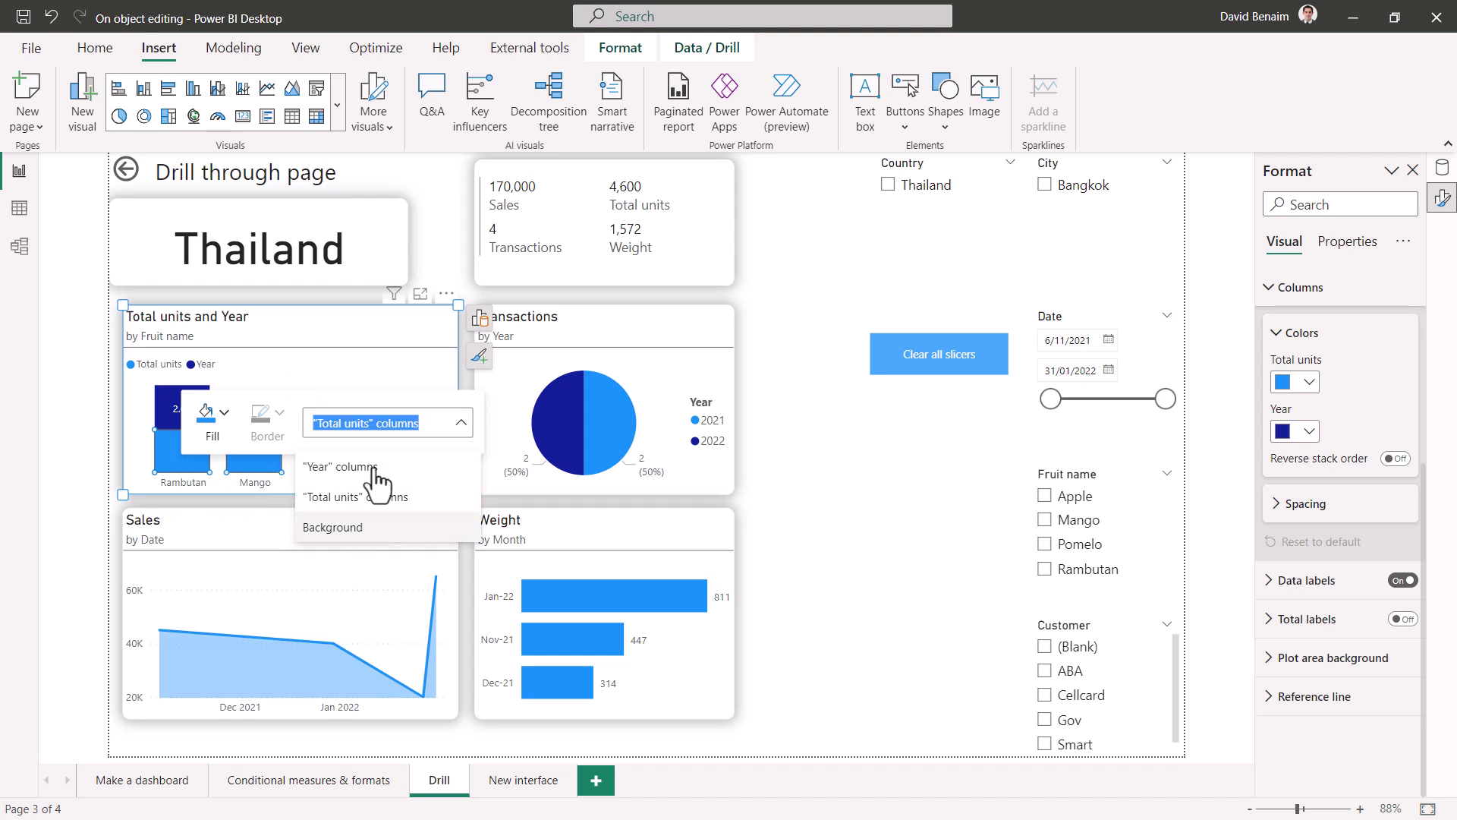
pyautogui.click(383, 529)
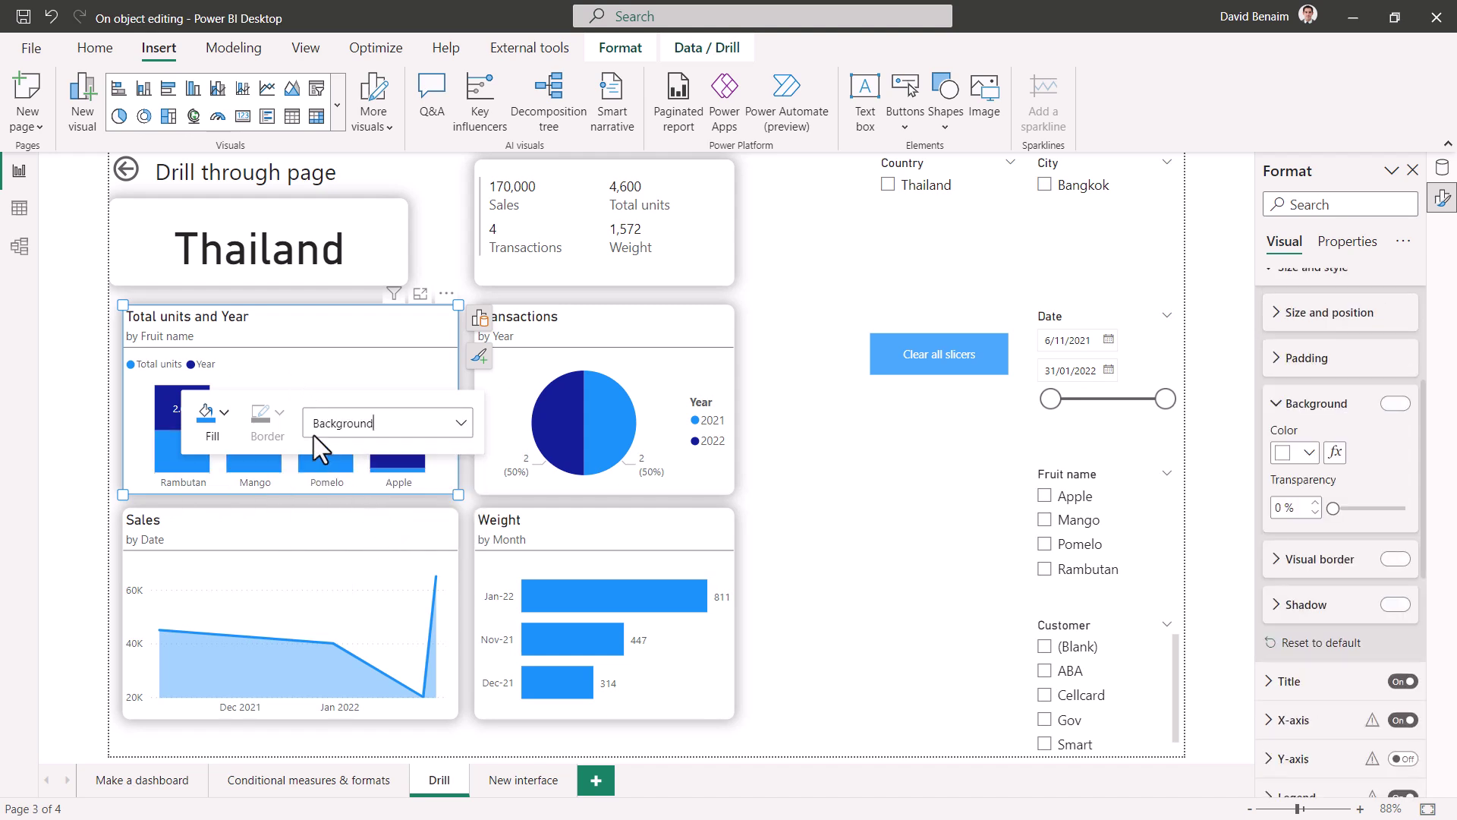
pyautogui.click(228, 433)
pyautogui.click(311, 568)
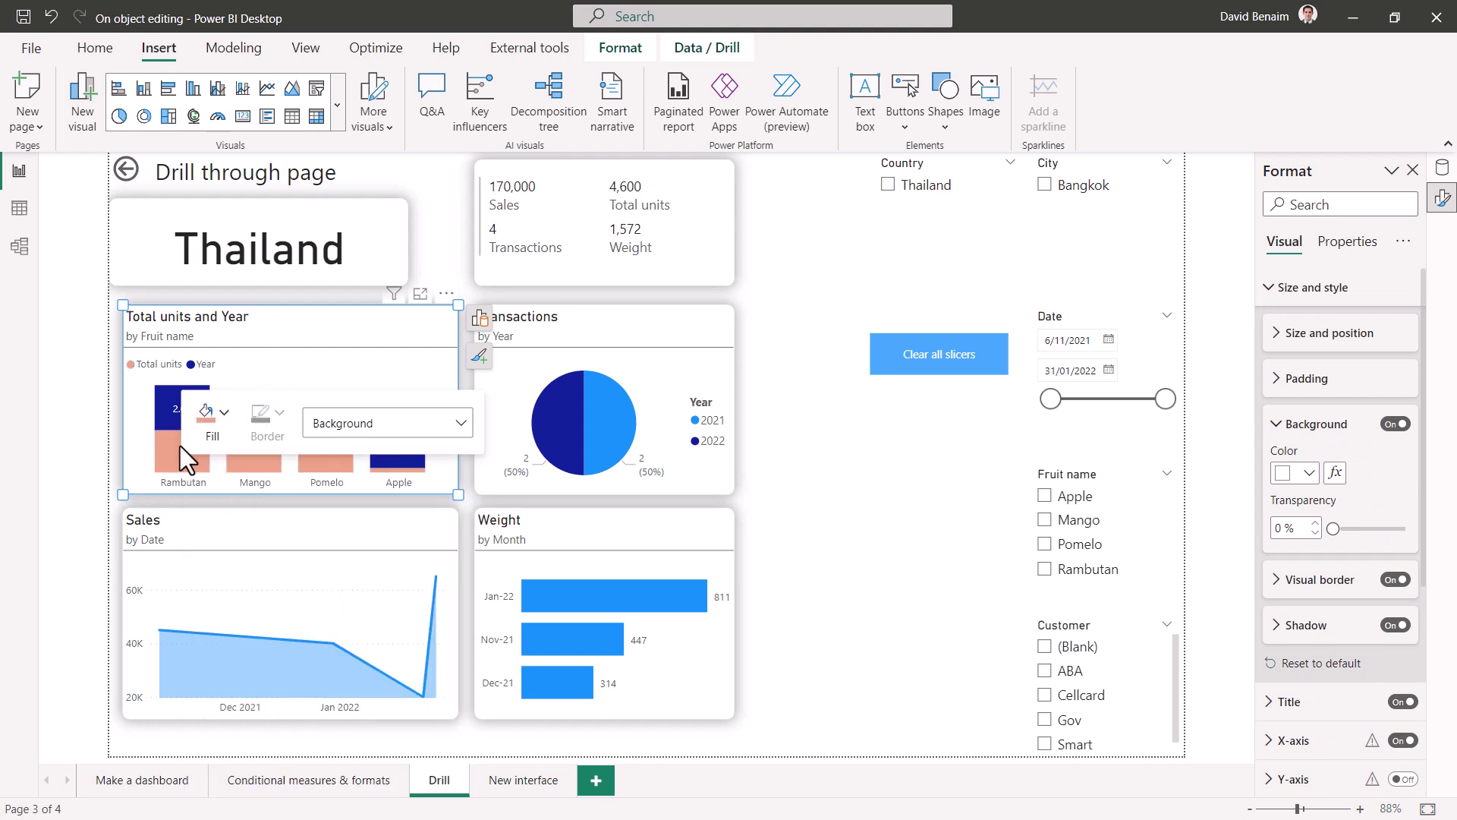
pyautogui.click(336, 384)
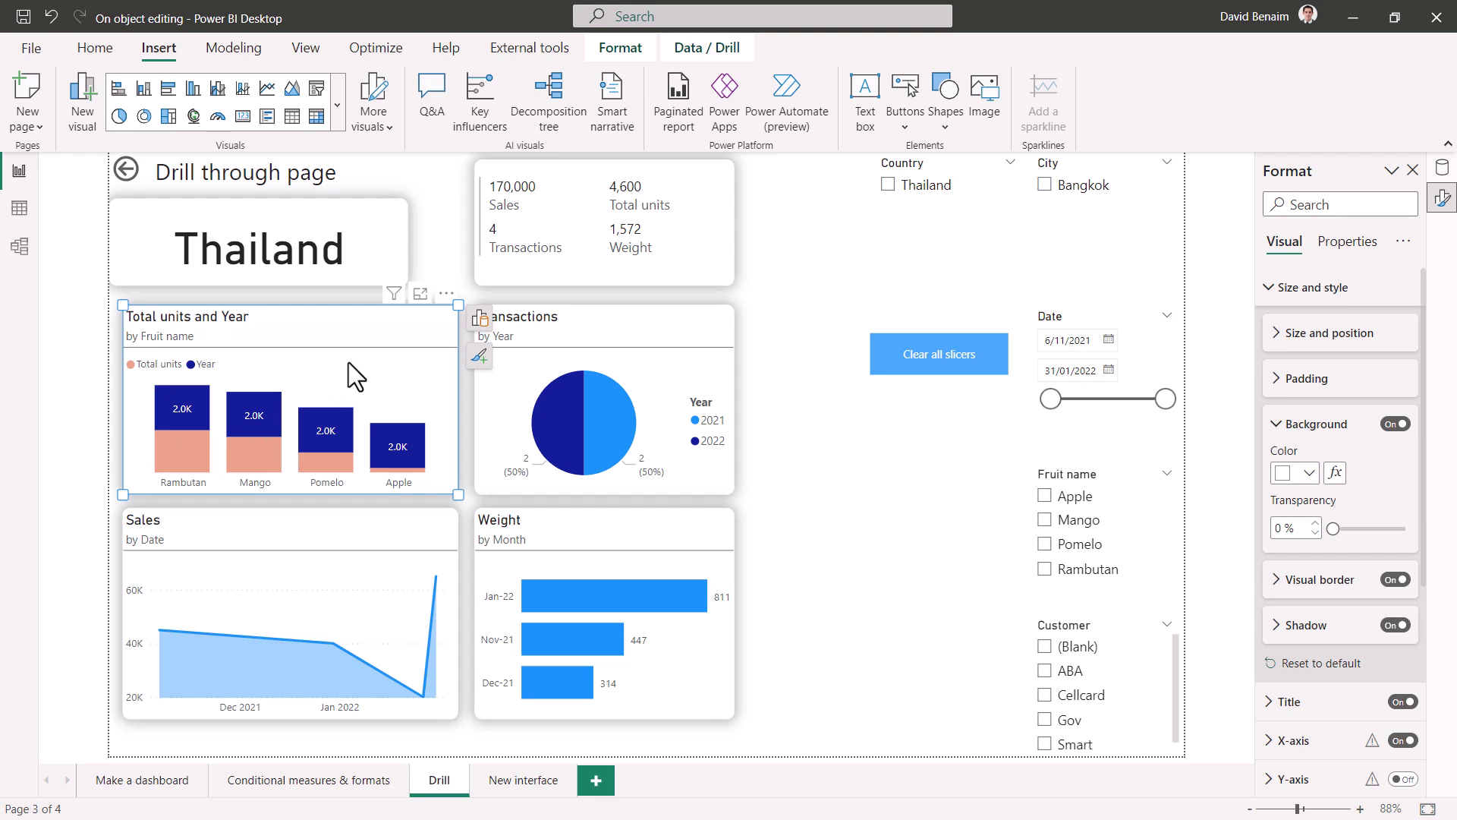
# Step: Give the Total units and Year chart a light grey background at 0% transparency
pyautogui.rightClick(349, 366)
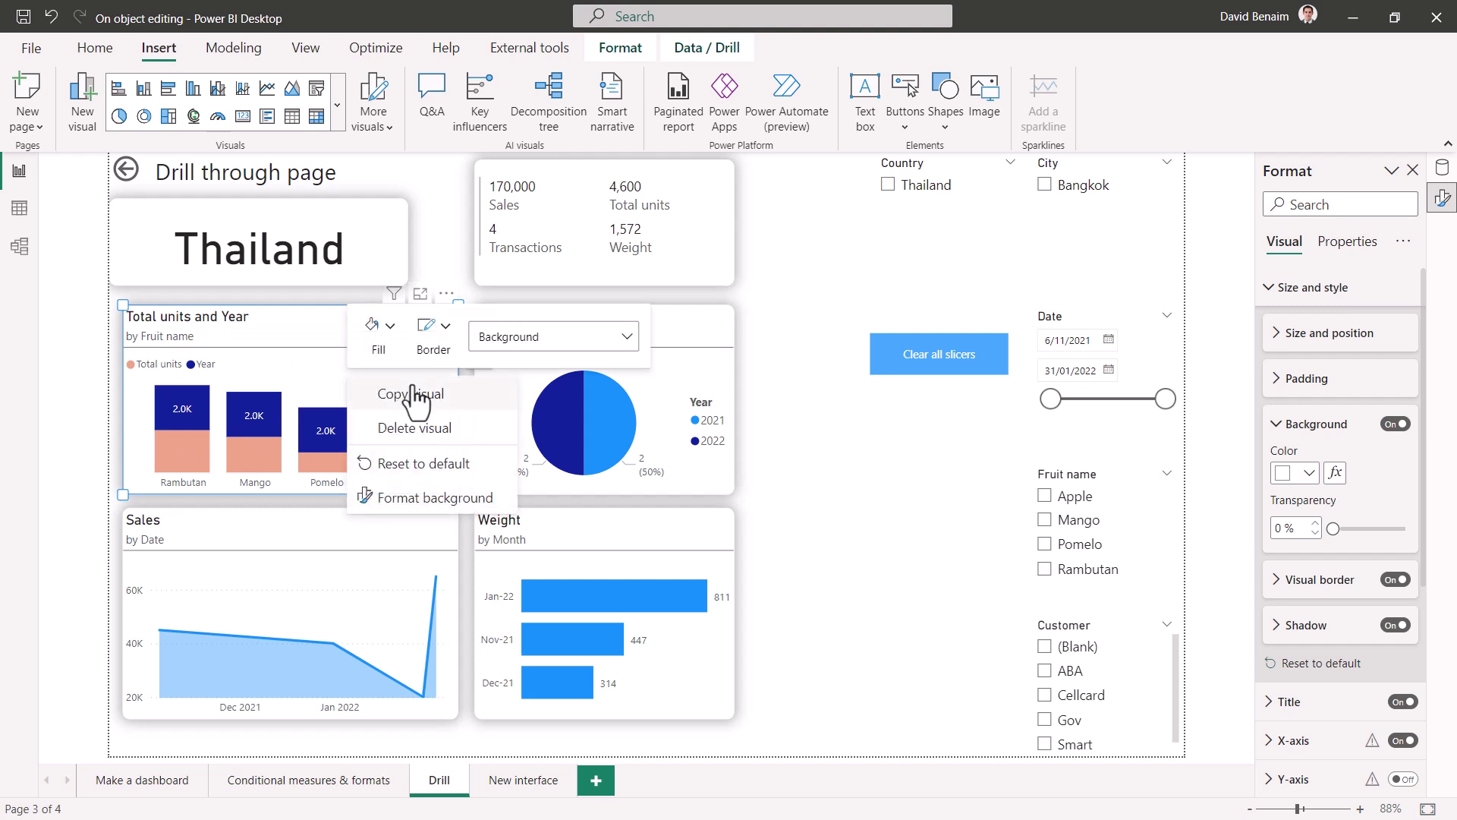
pyautogui.click(389, 353)
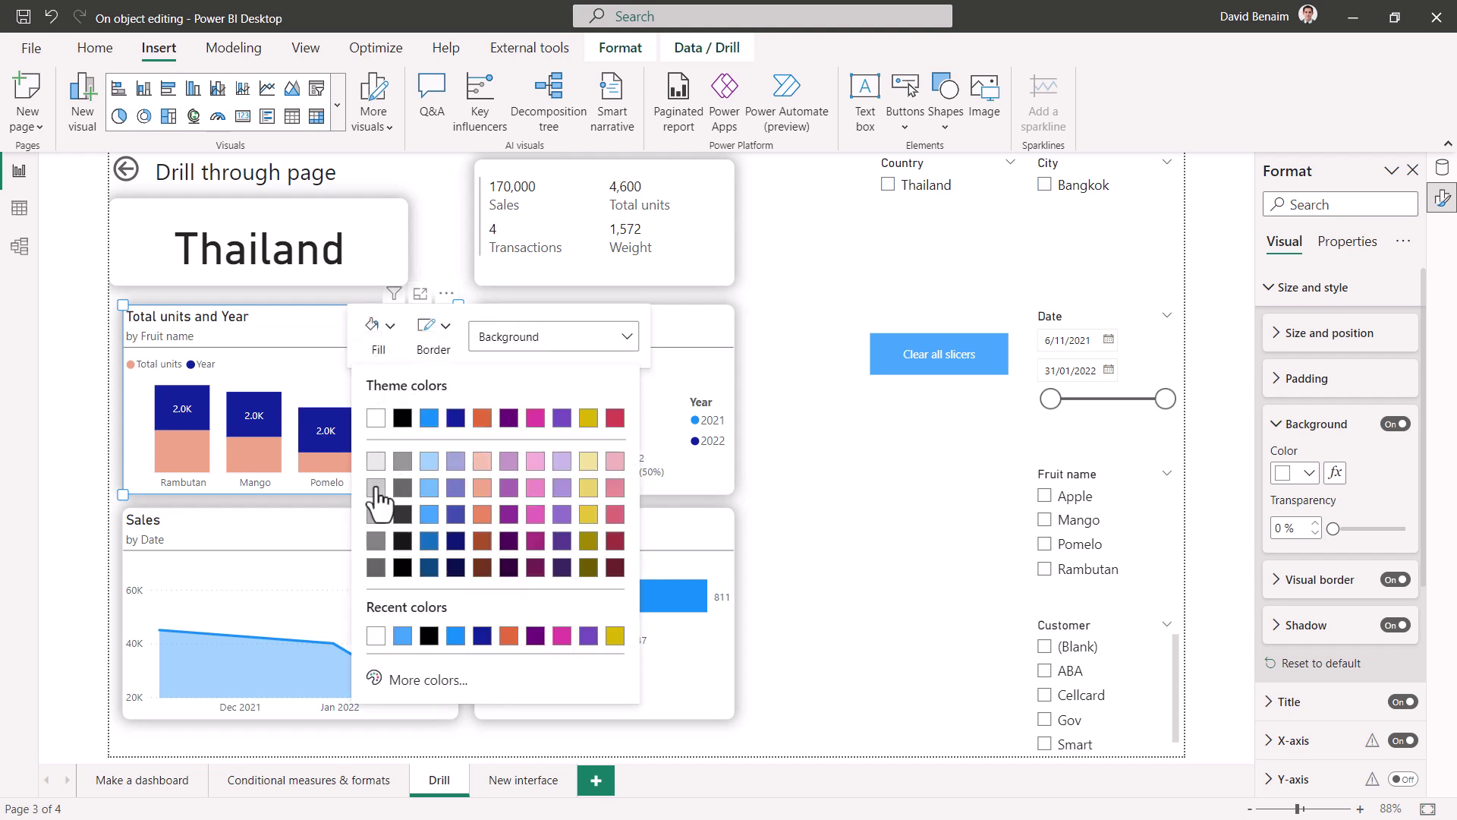
pyautogui.click(376, 488)
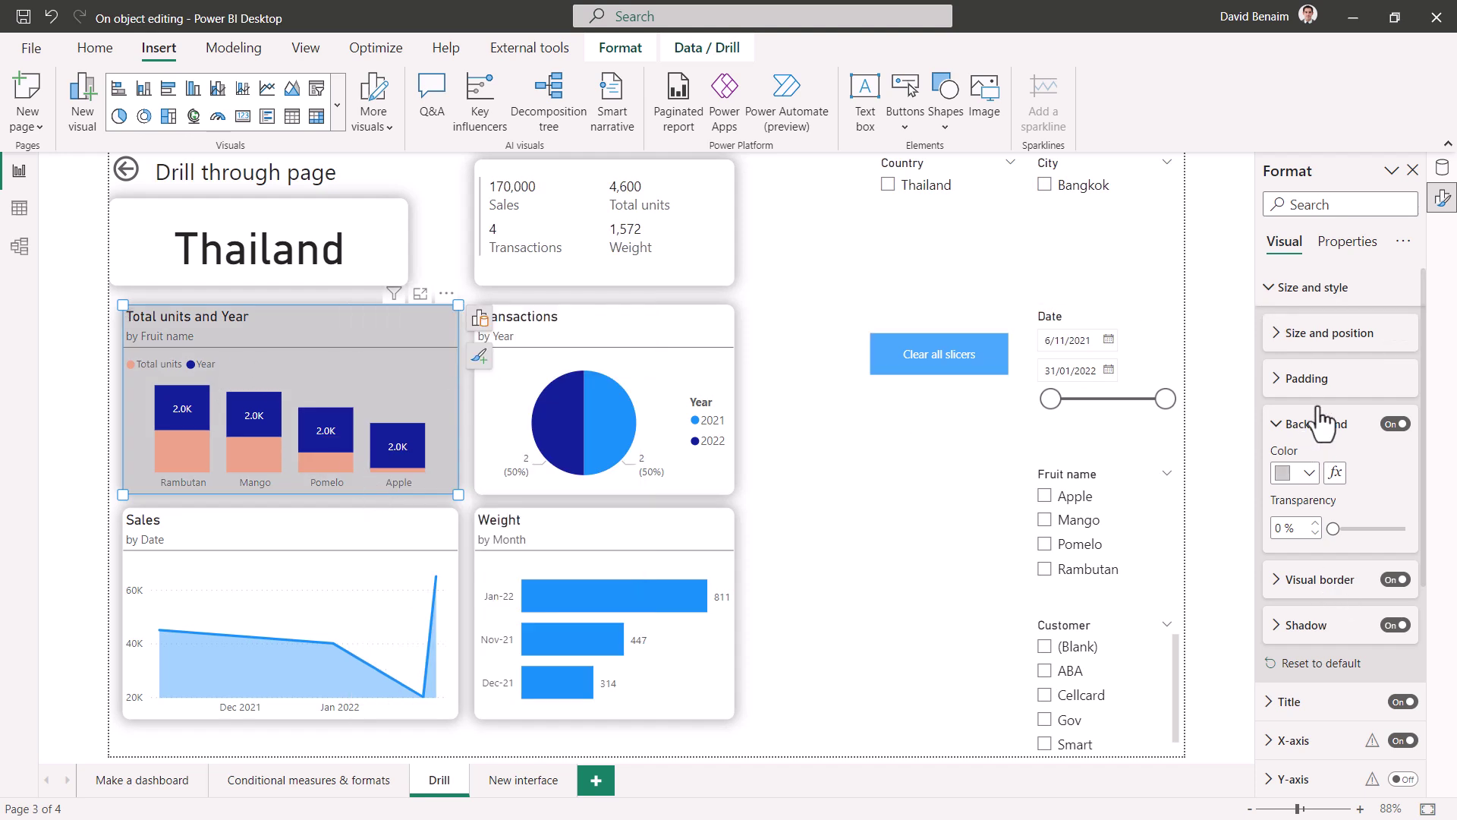
pyautogui.click(1345, 244)
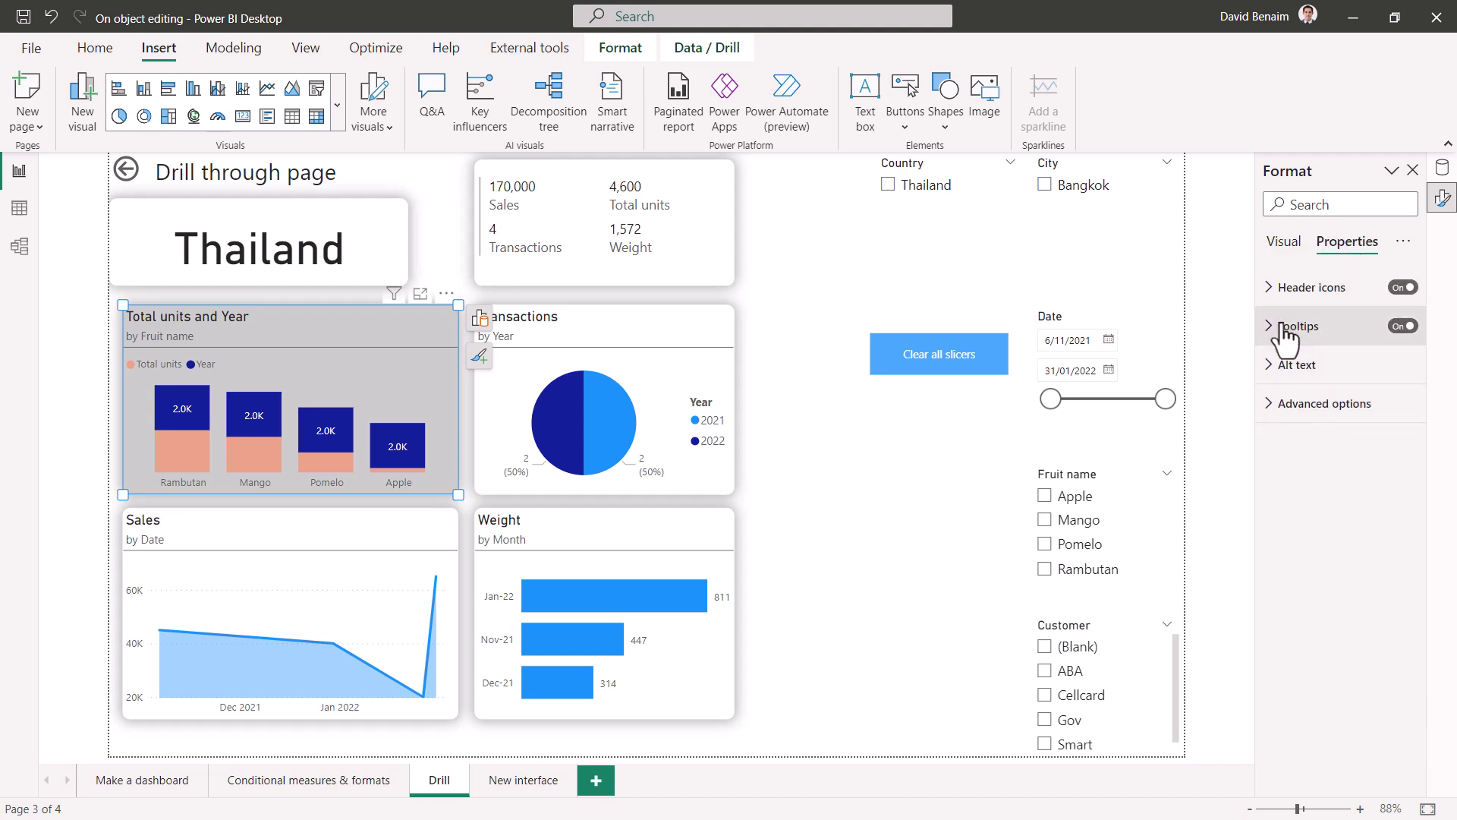
pyautogui.click(1344, 250)
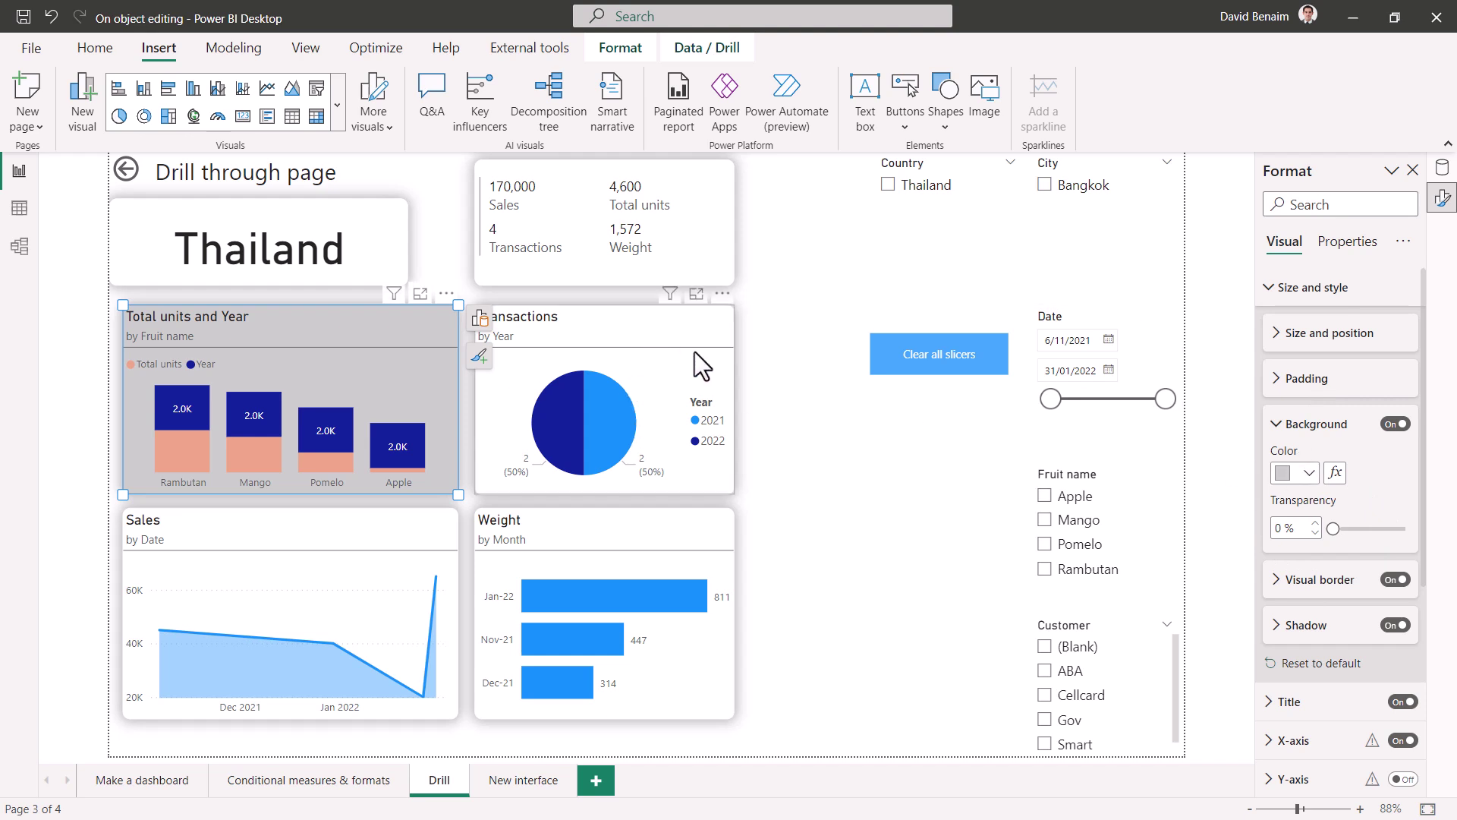
pyautogui.scroll(-5, 1358, 414)
pyautogui.scroll(5, 1359, 419)
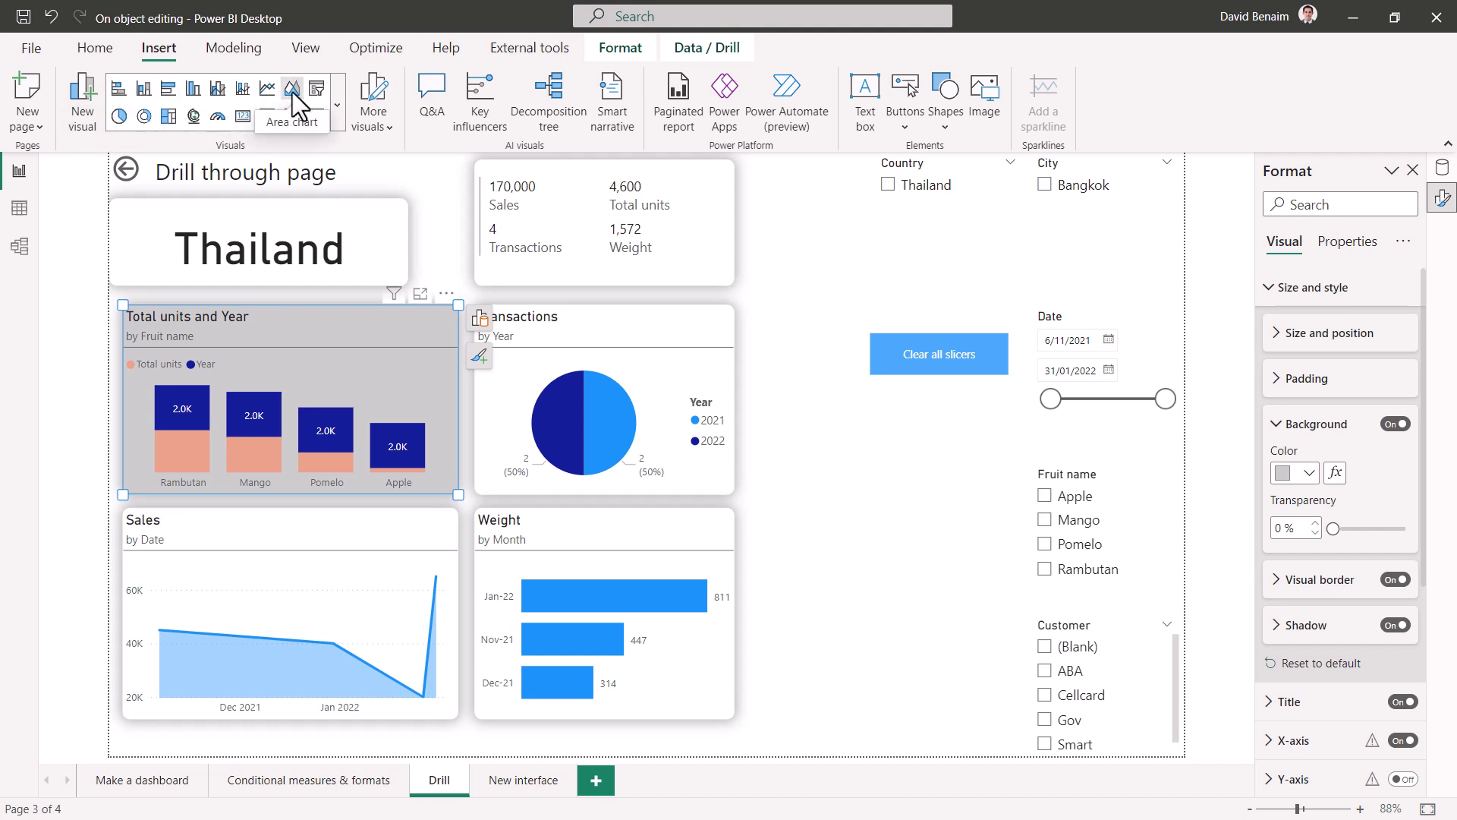
# Step: Add a trial stacked bar chart, close the Format and Data panes, and discard the empty visual
pyautogui.click(118, 89)
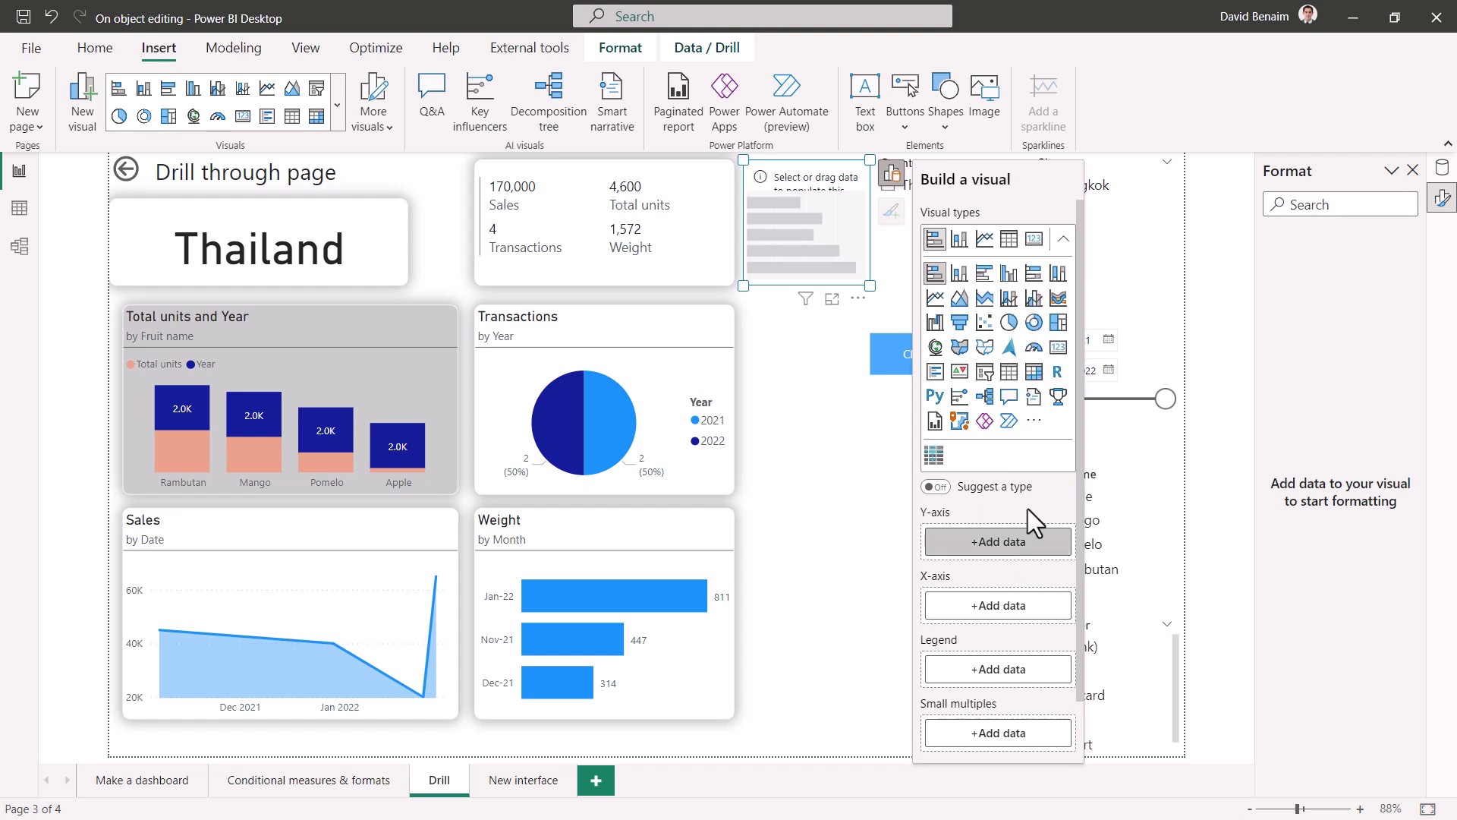
pyautogui.click(1412, 170)
pyautogui.click(1412, 170)
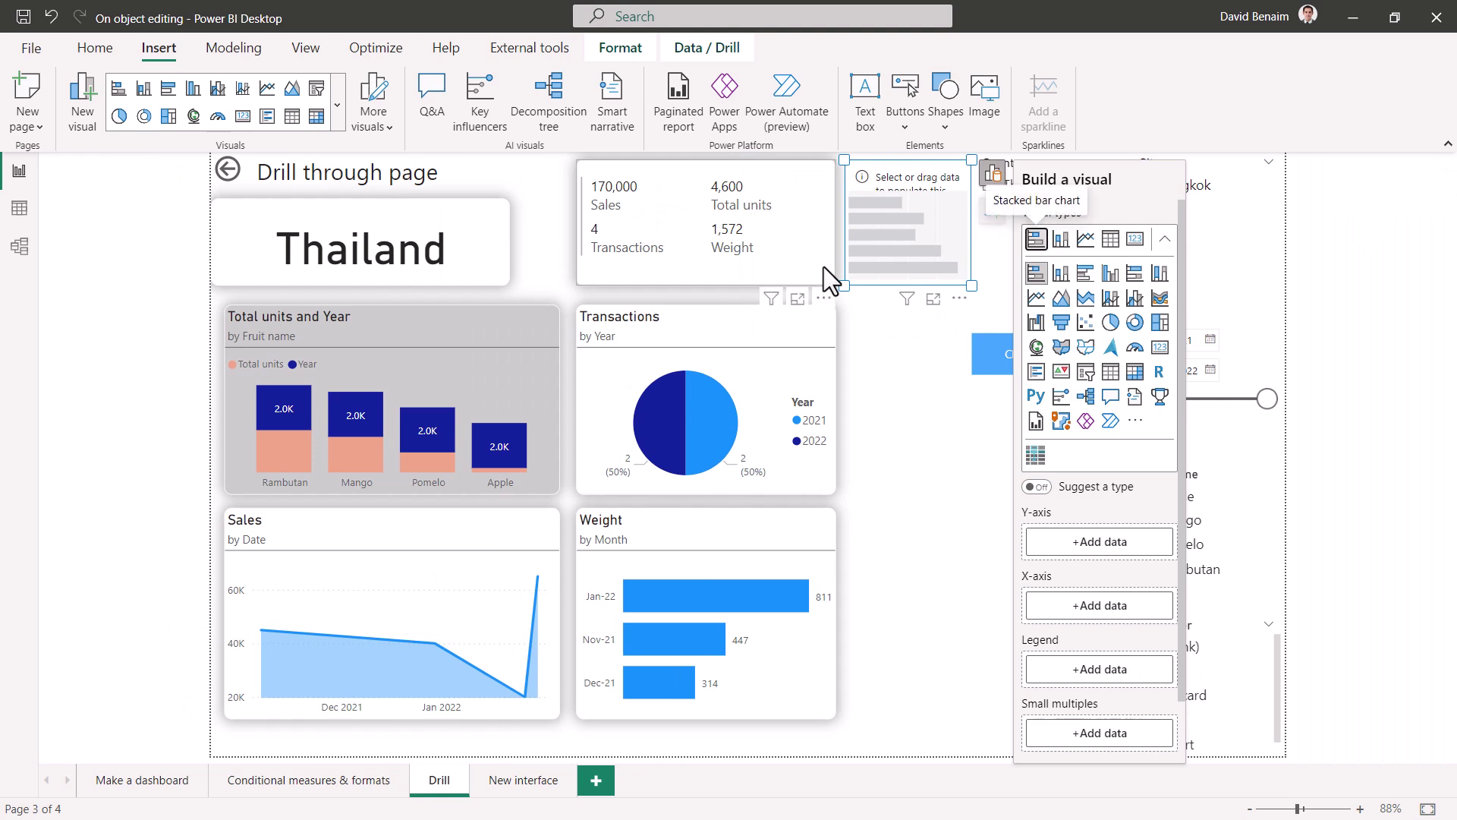
pyautogui.click(1331, 275)
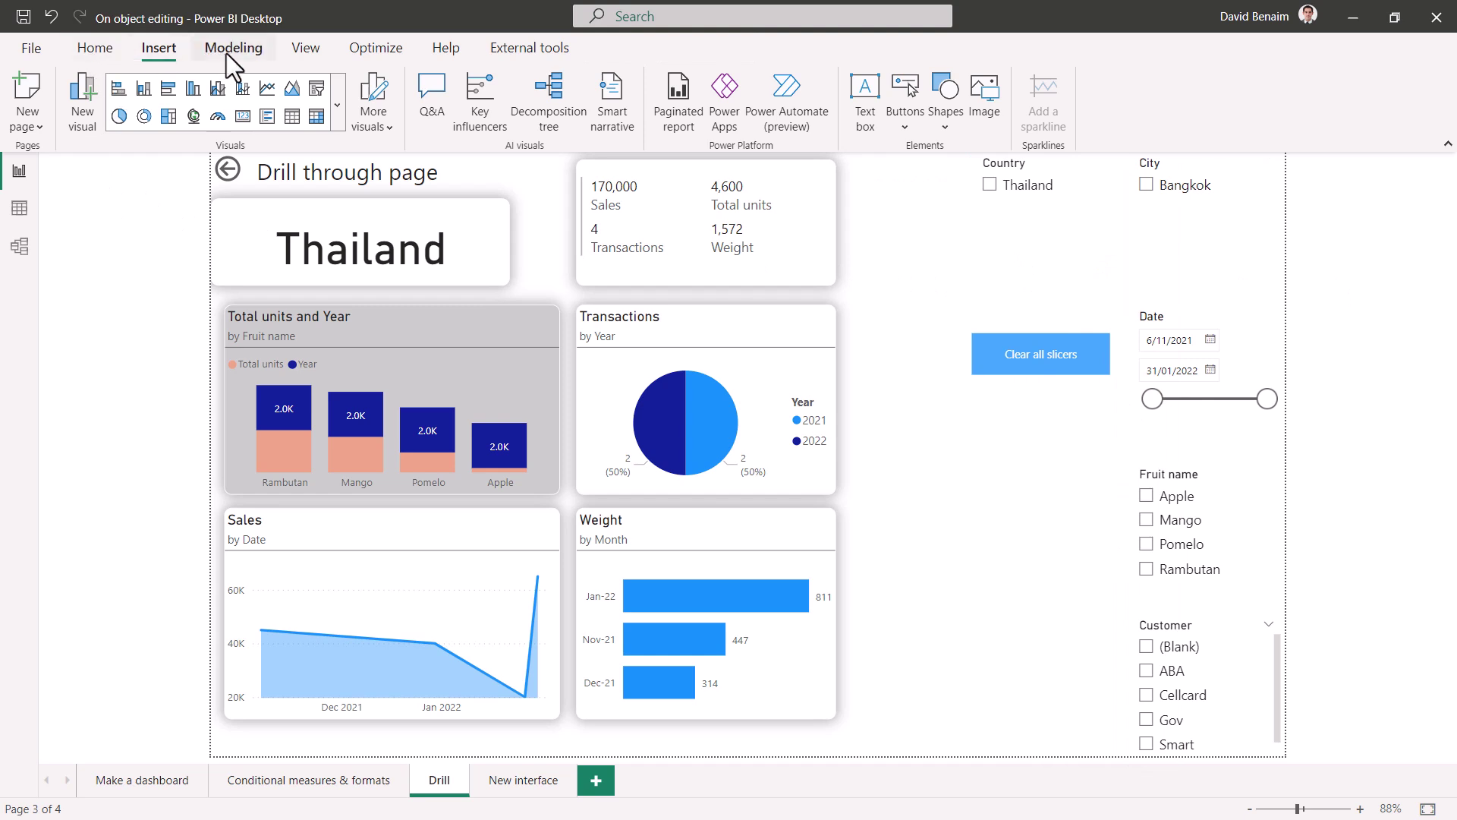
# Step: Toggle the Data, Format and Filters panes from the View ribbon, leaving only Format showing
pyautogui.click(311, 52)
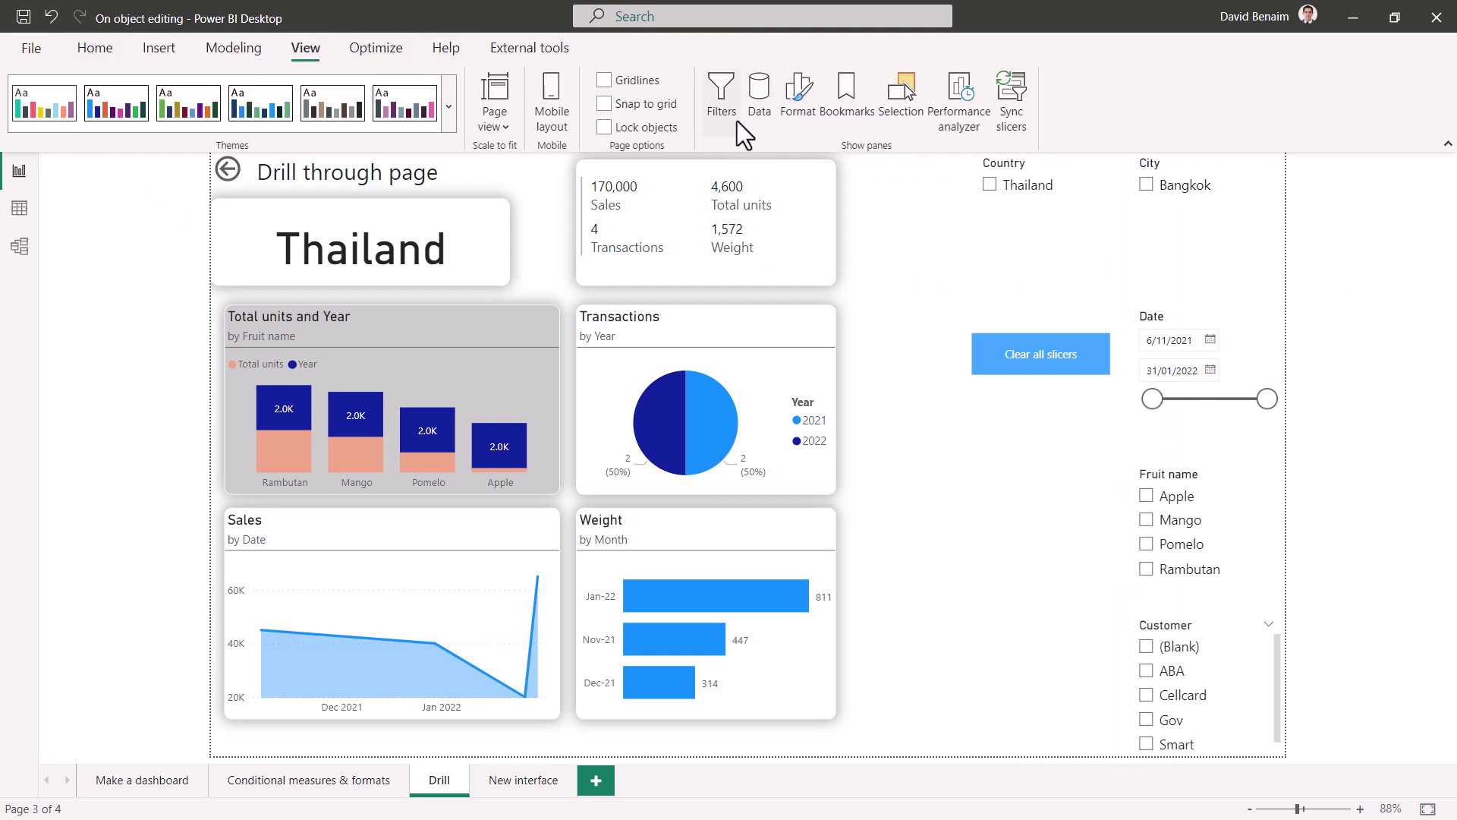
pyautogui.click(762, 114)
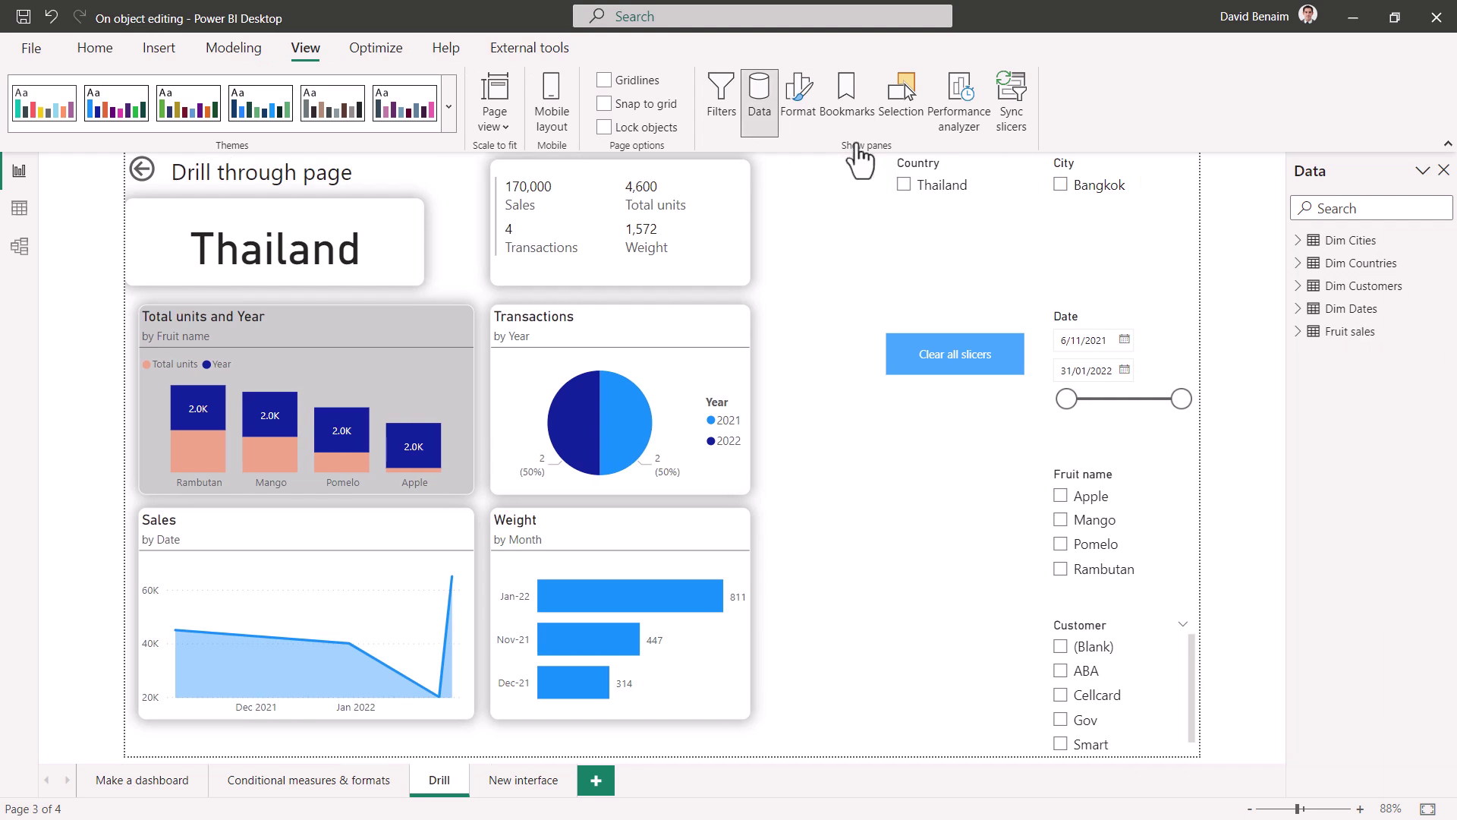
pyautogui.click(805, 112)
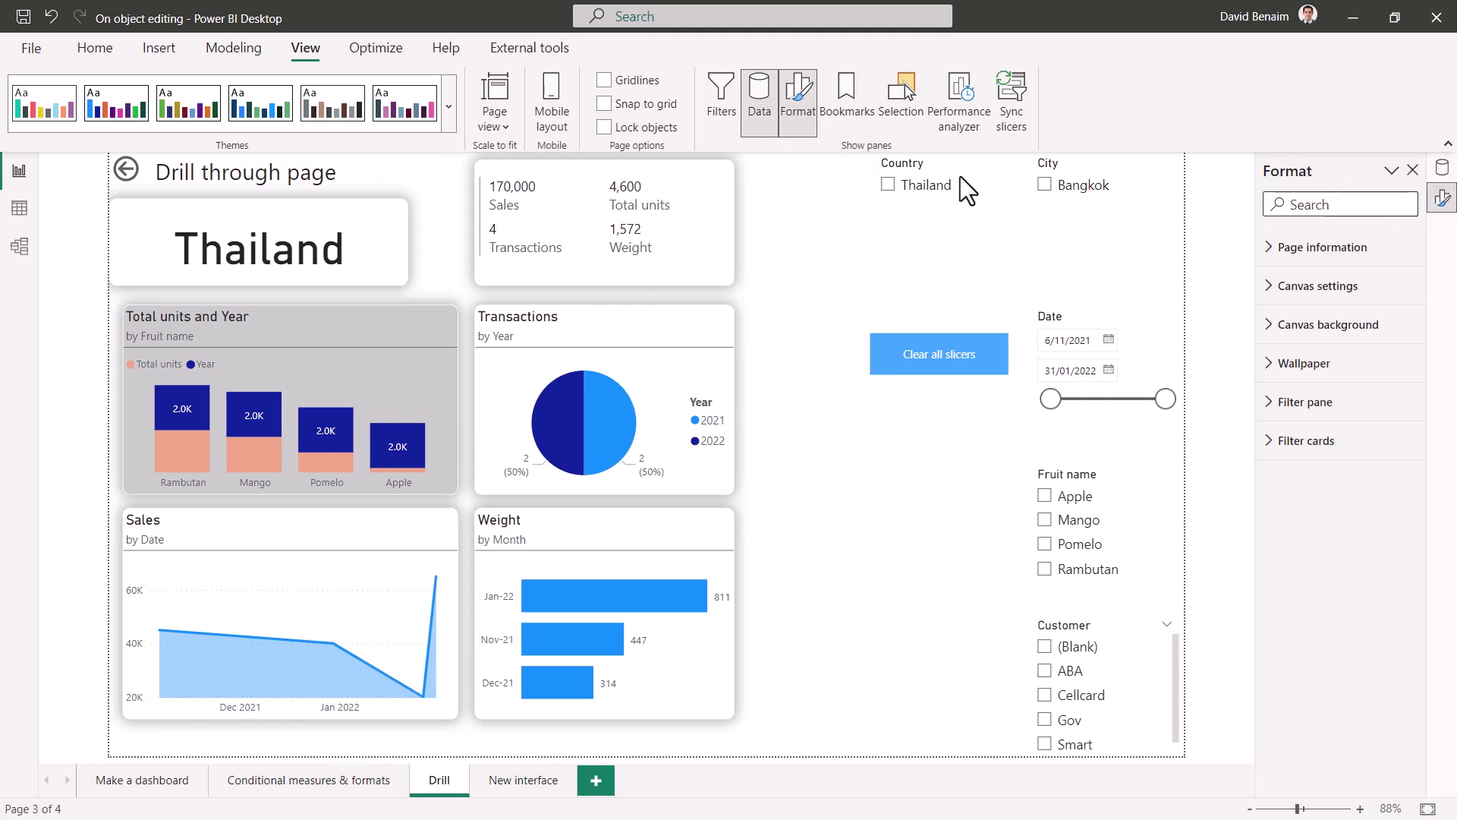
pyautogui.click(730, 111)
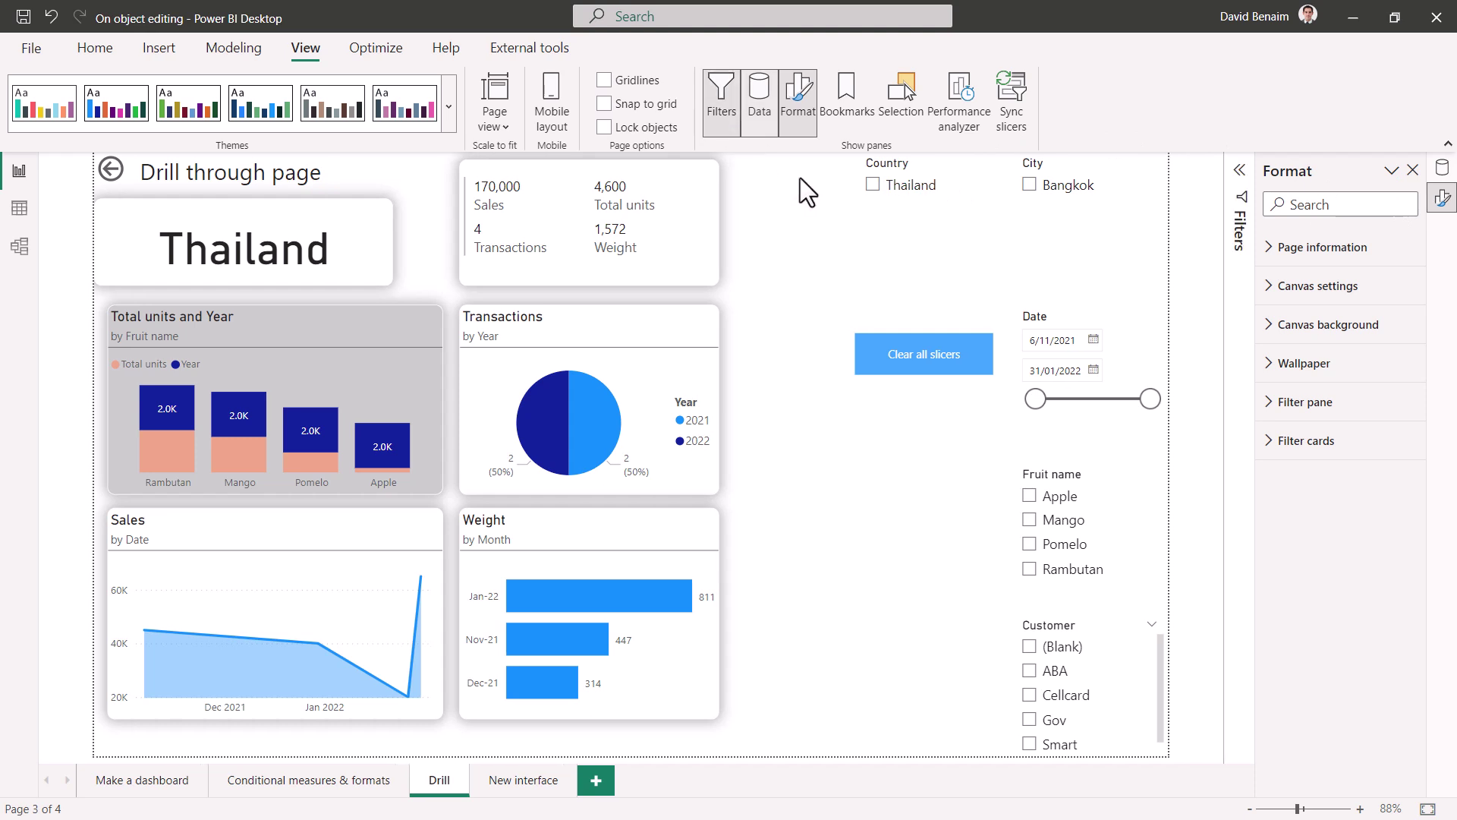
pyautogui.click(722, 108)
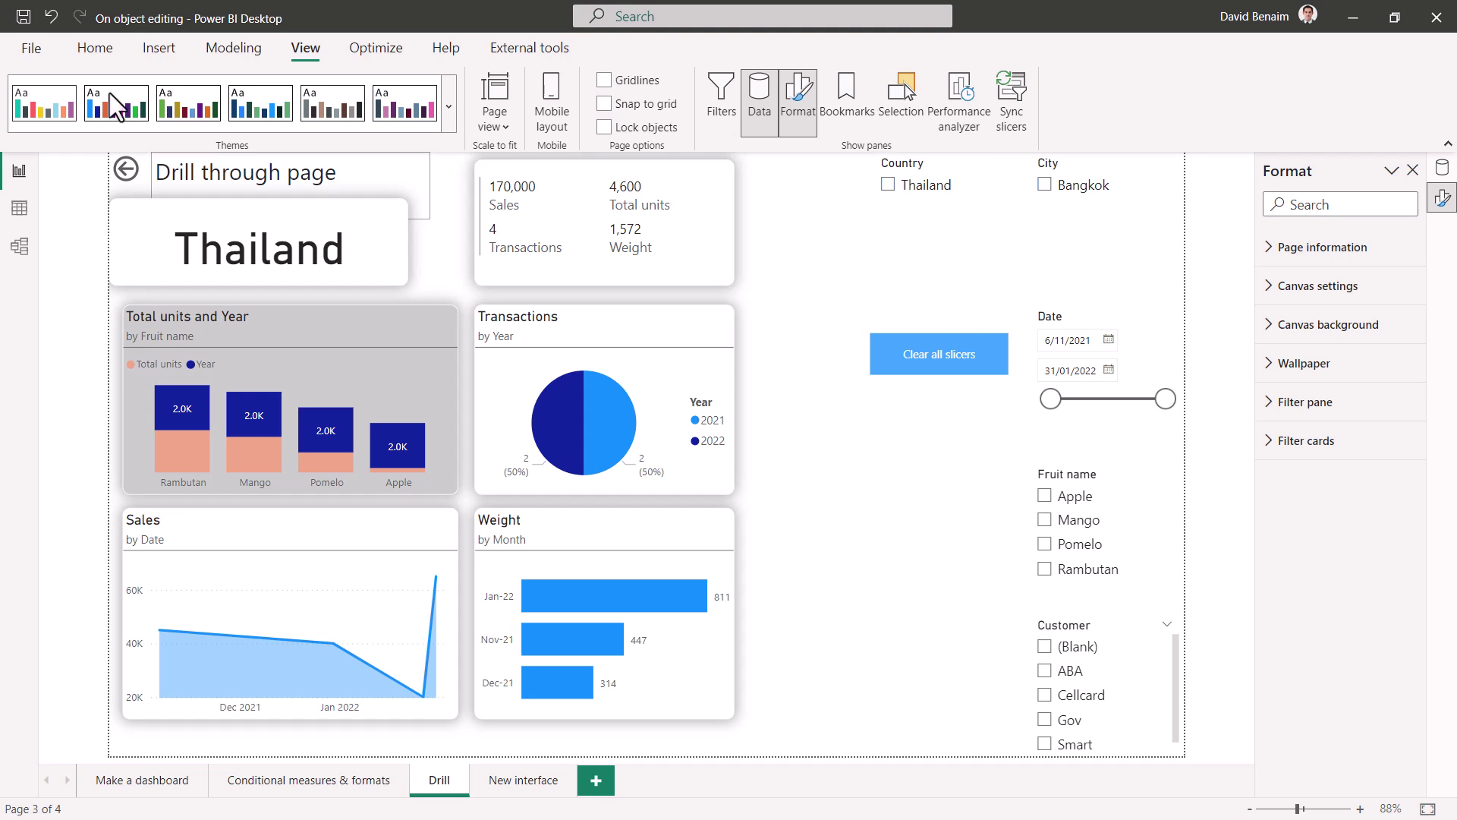
pyautogui.click(112, 47)
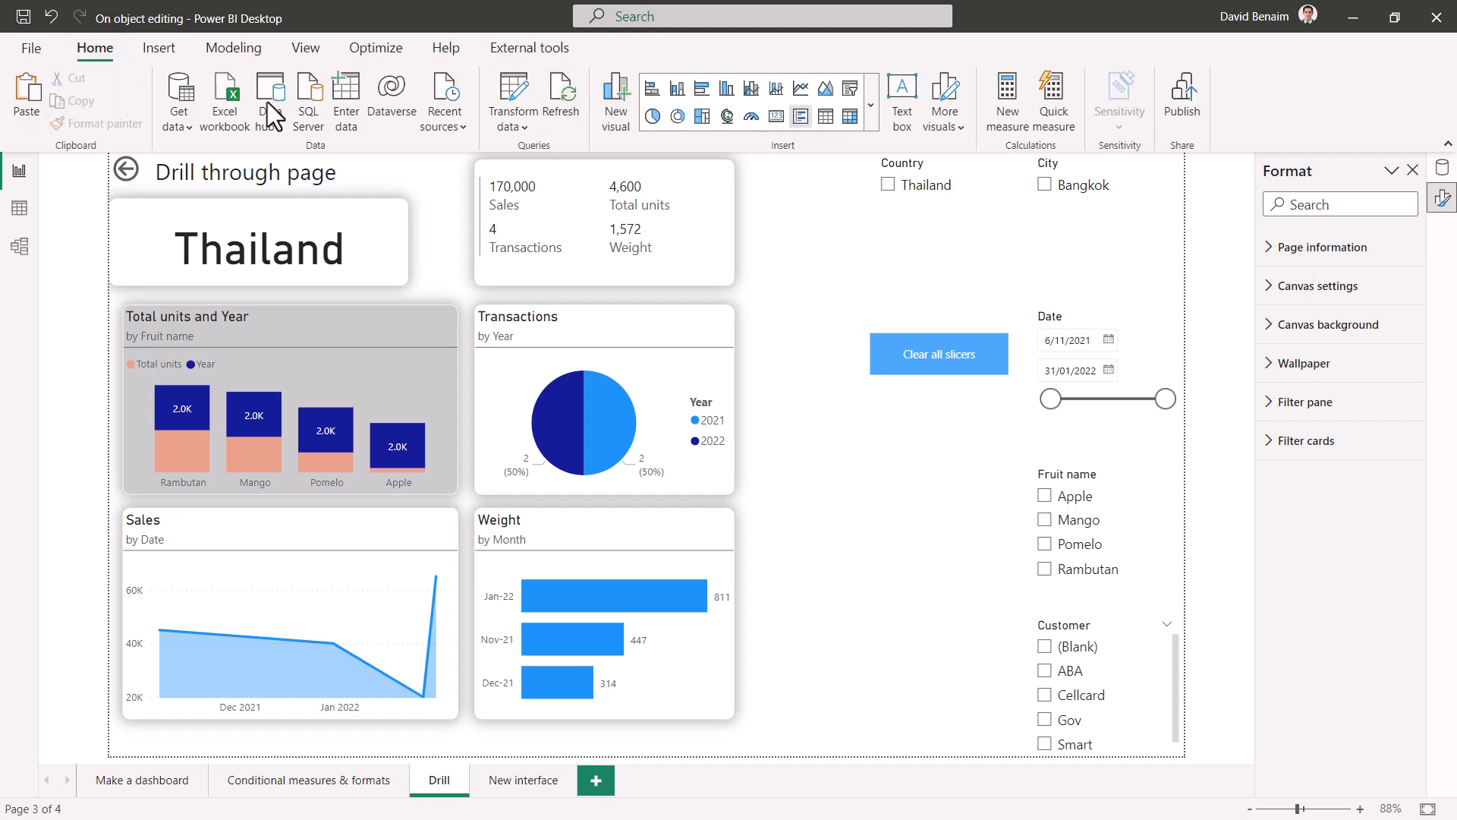
pyautogui.click(161, 52)
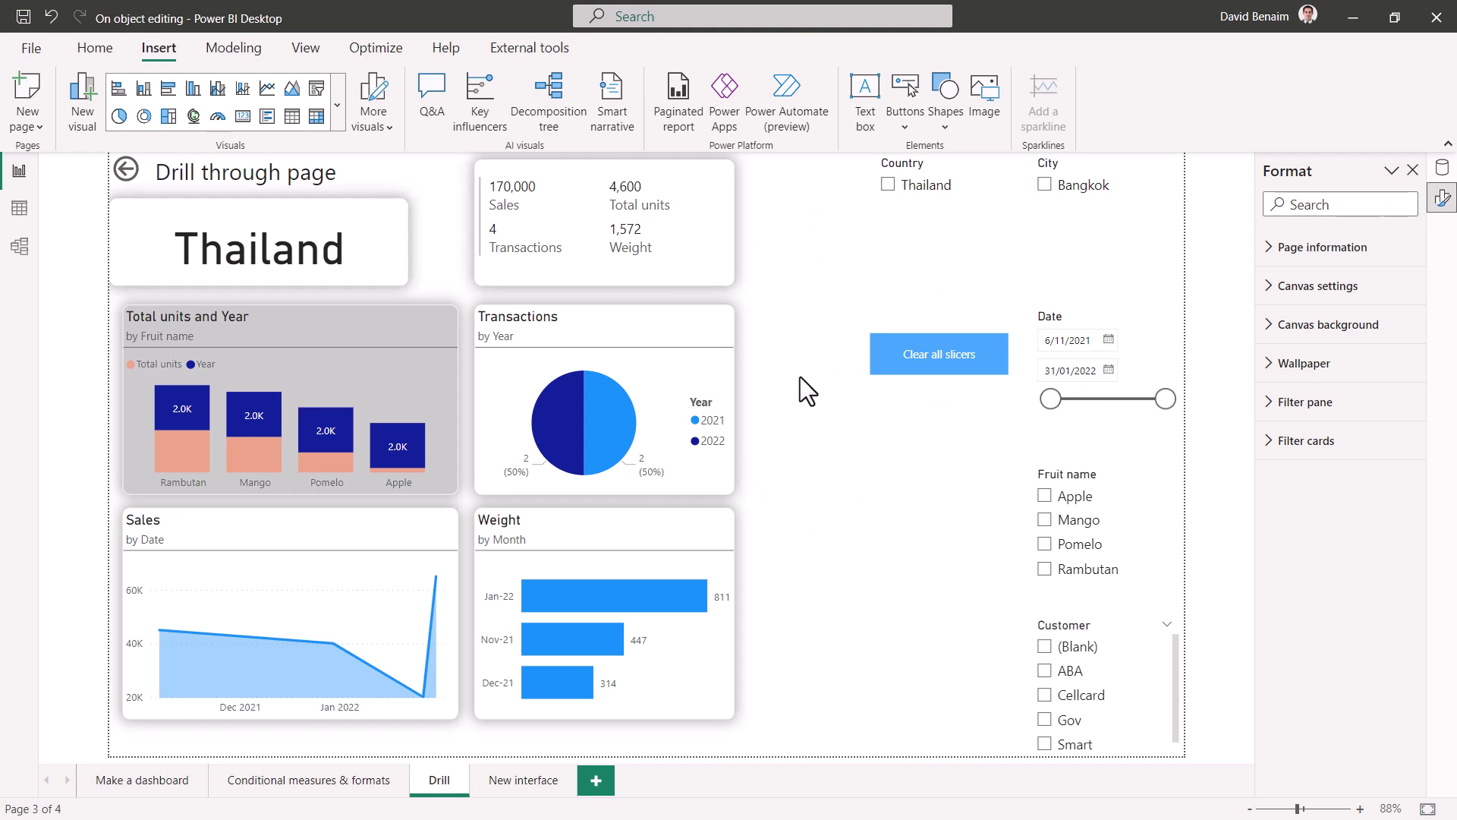
# Step: Check the Drill page's Page information type list in Format canvas without changing it
pyautogui.rightClick(777, 416)
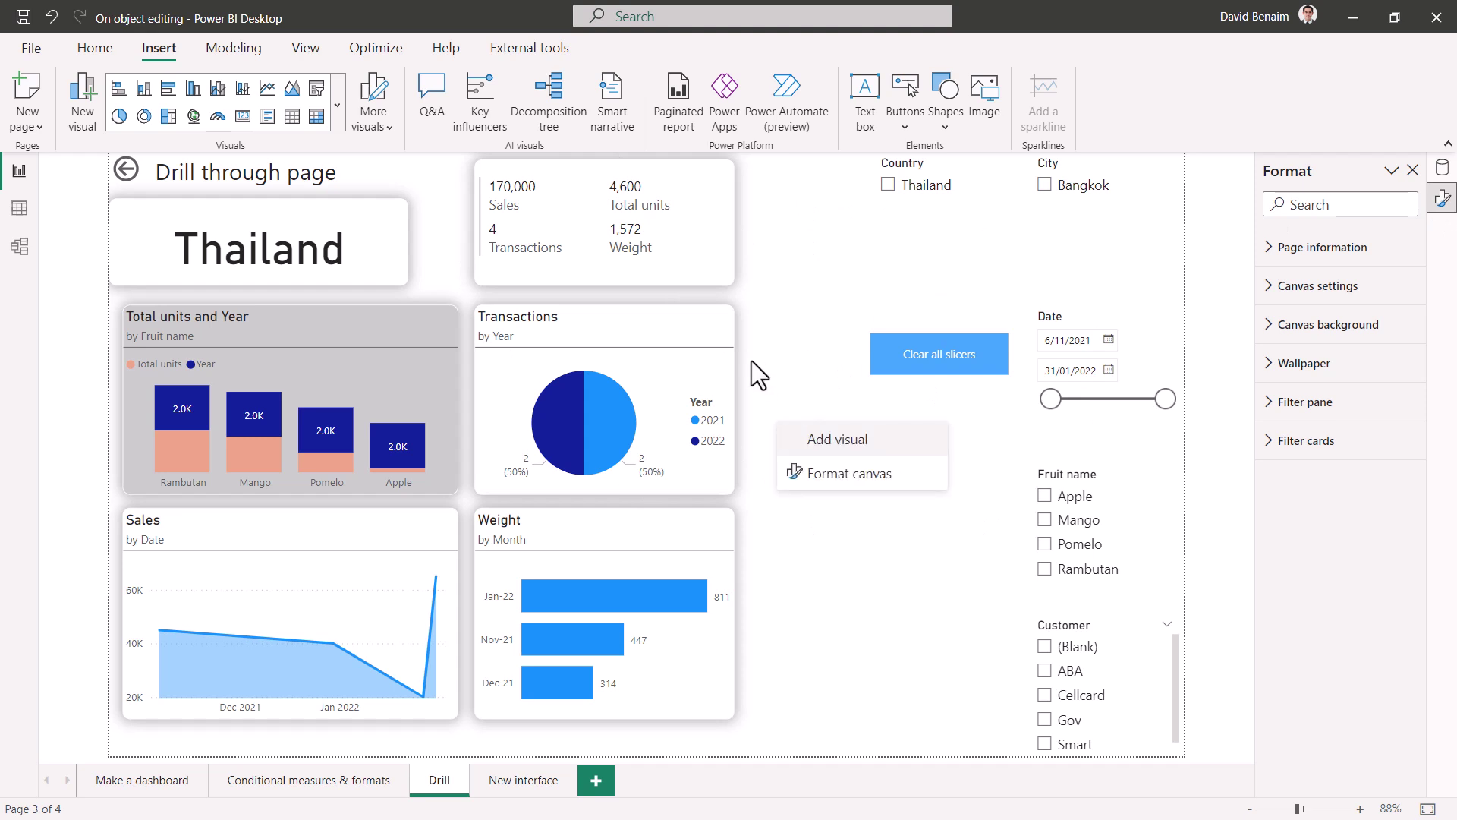
pyautogui.click(795, 471)
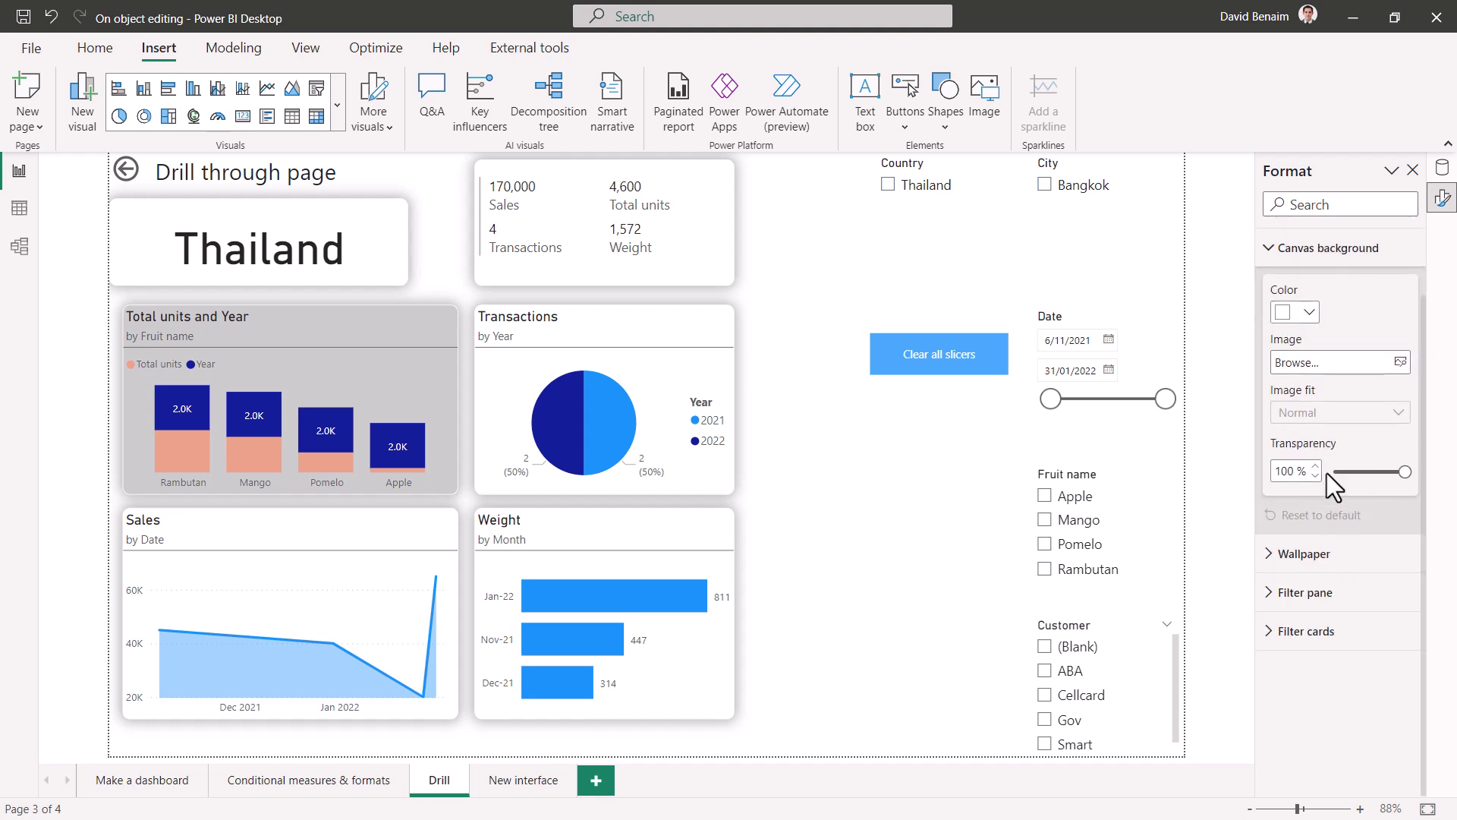
pyautogui.scroll(2, 1272, 377)
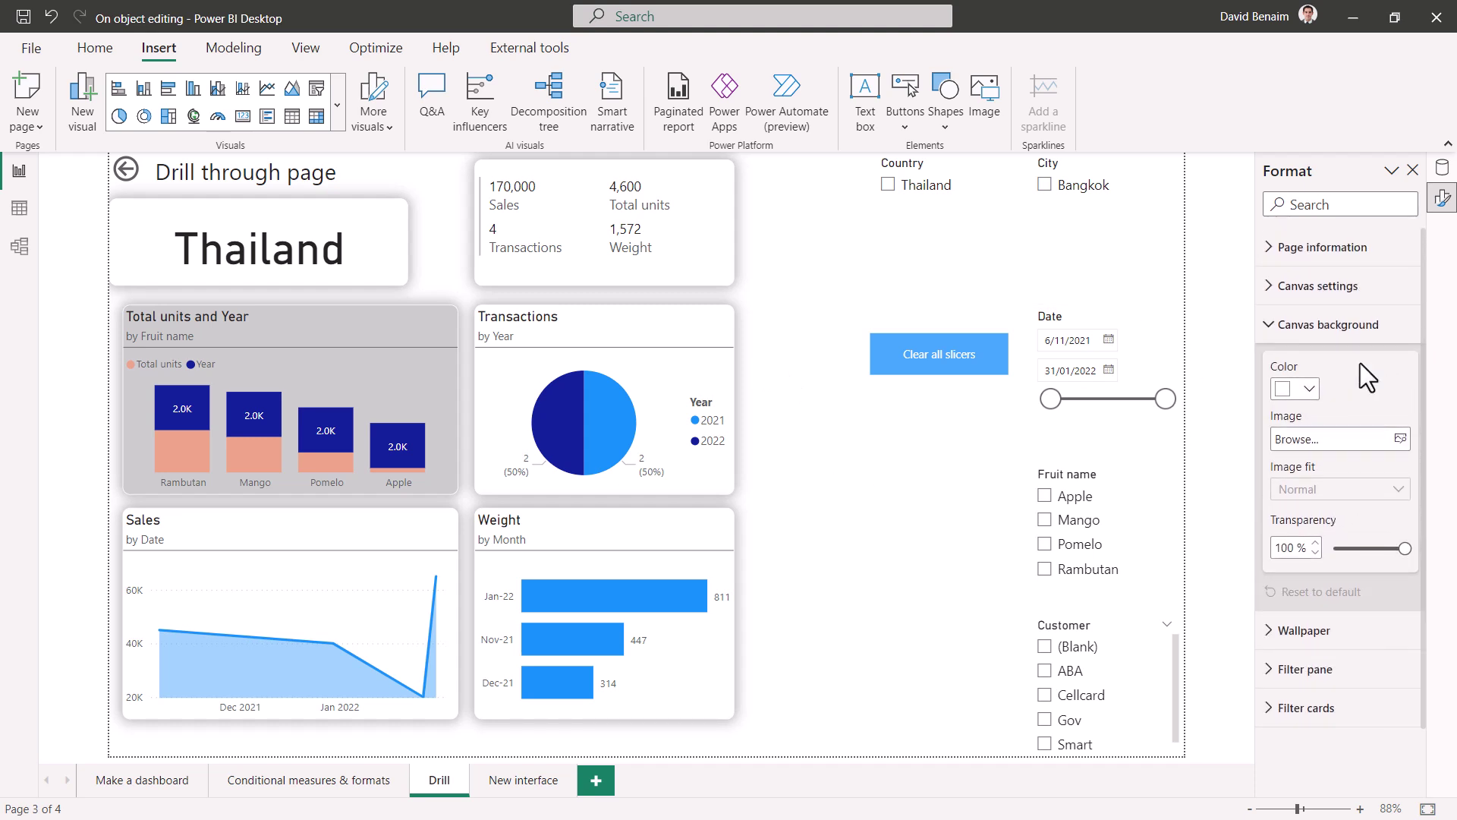
pyautogui.click(1266, 248)
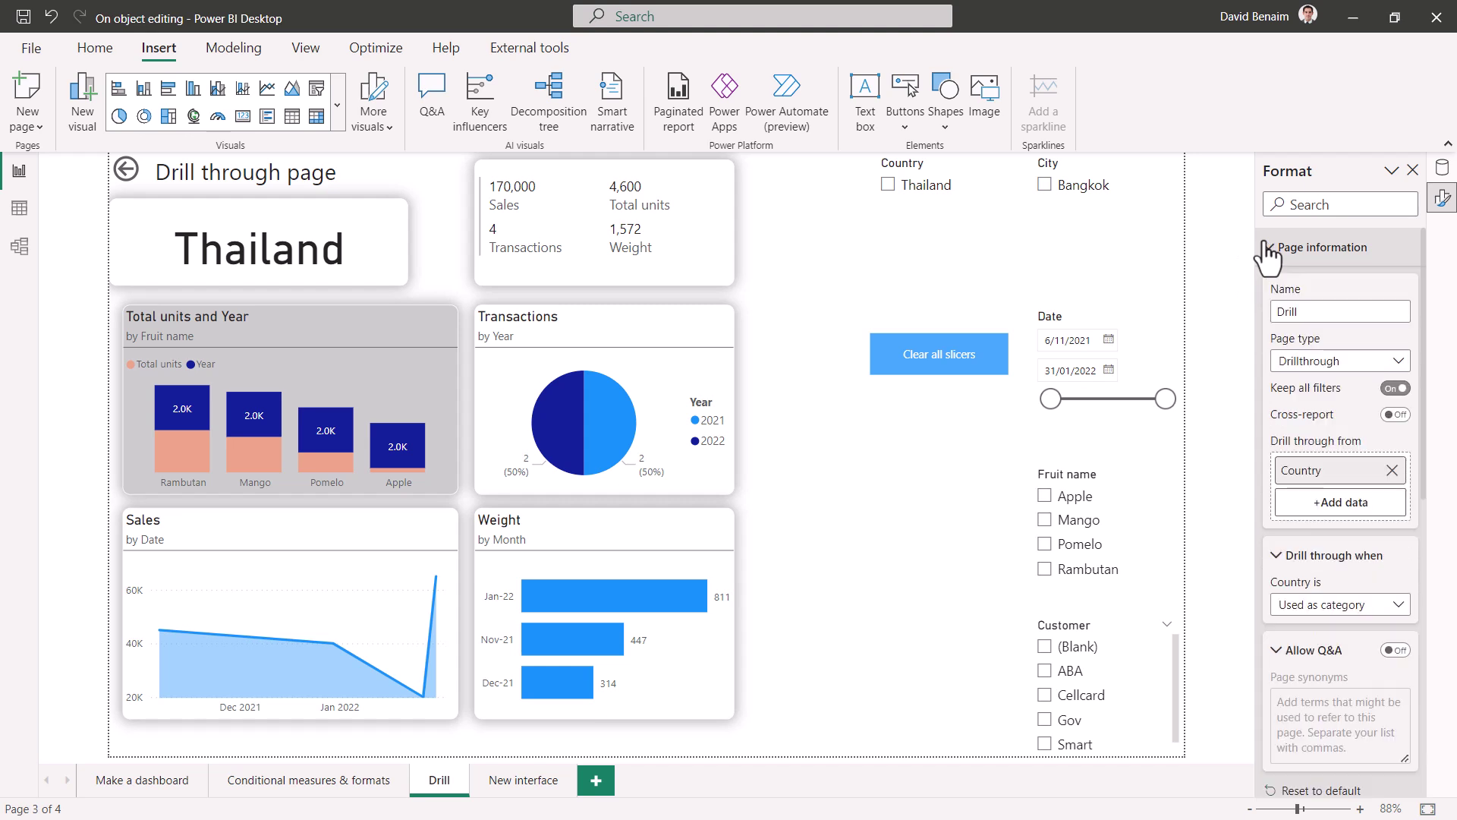
pyautogui.click(1330, 360)
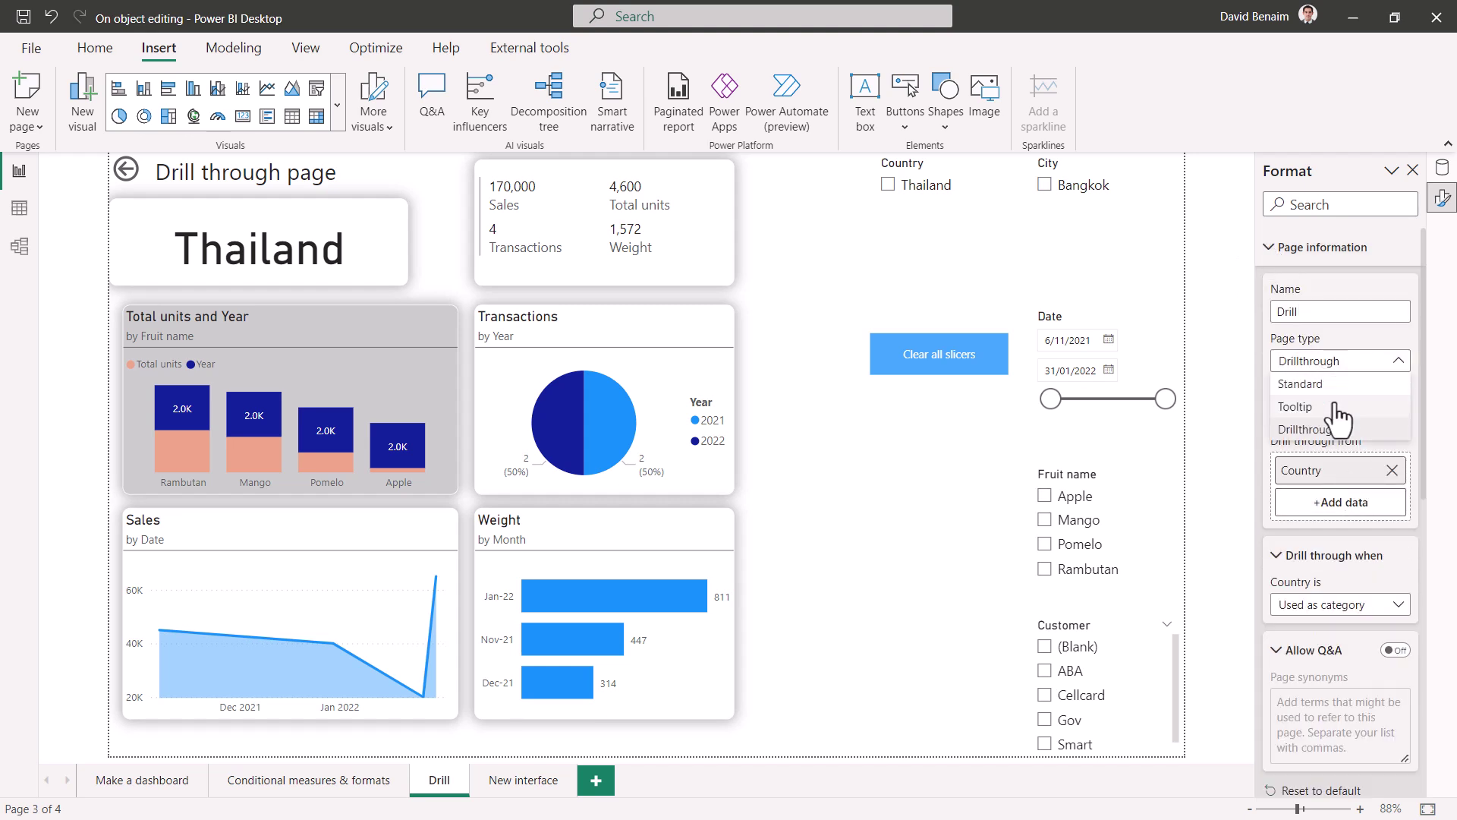
pyautogui.click(1431, 470)
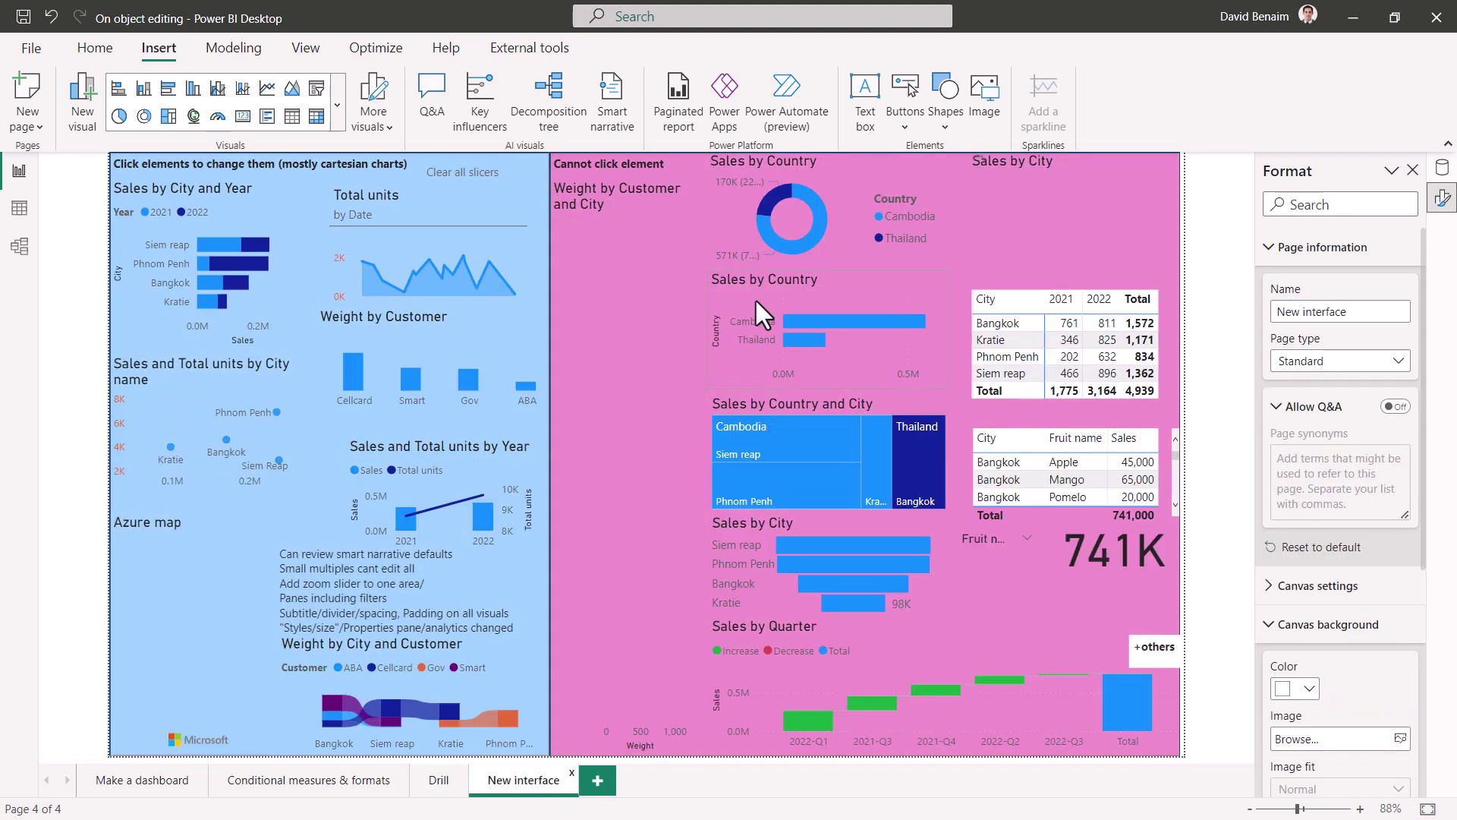
# Step: Drill through from Cambodia's bar in Sales by Country to the Drill page
pyautogui.rightClick(799, 322)
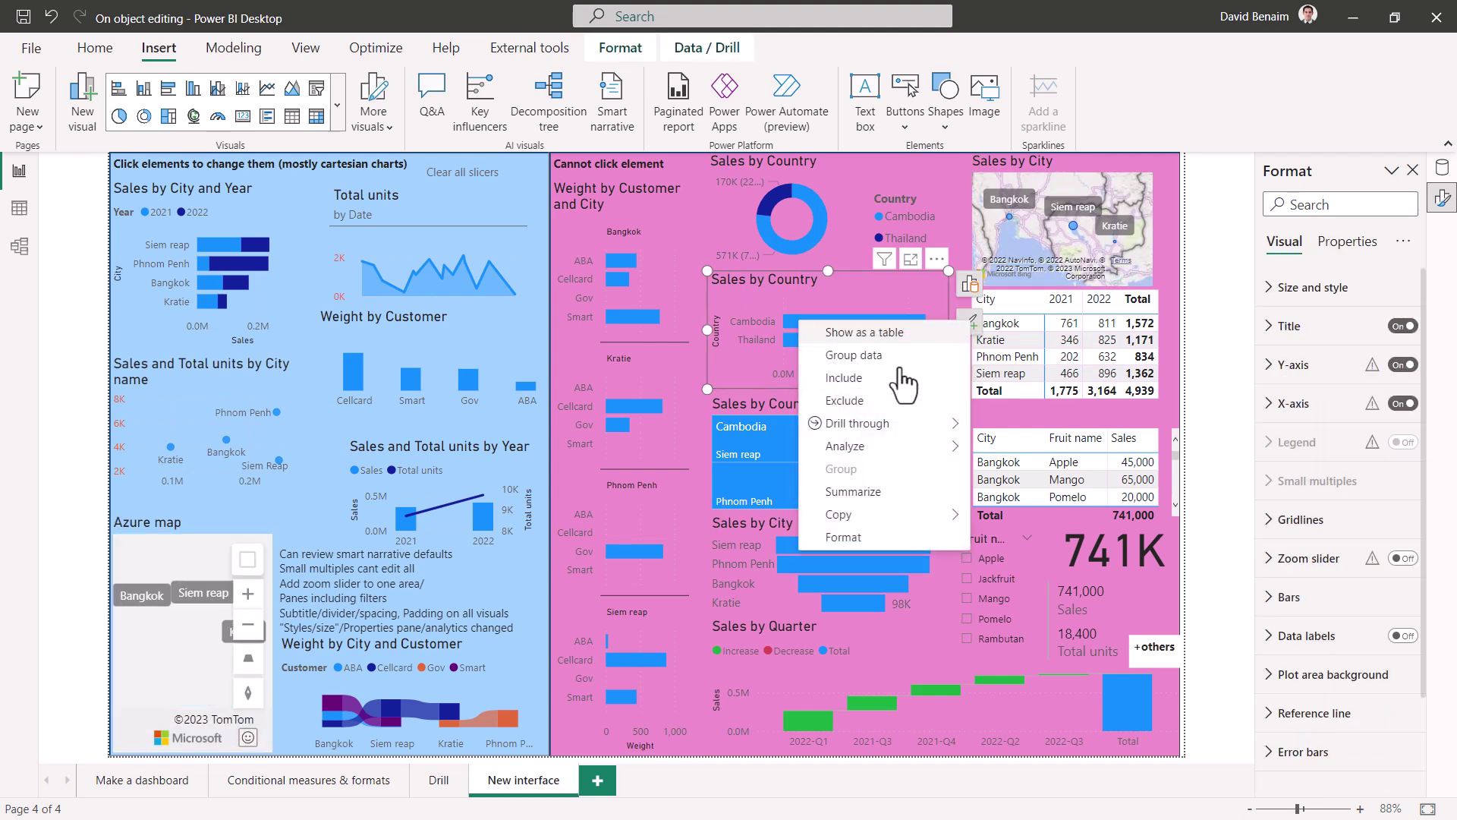
pyautogui.moveTo(943, 430)
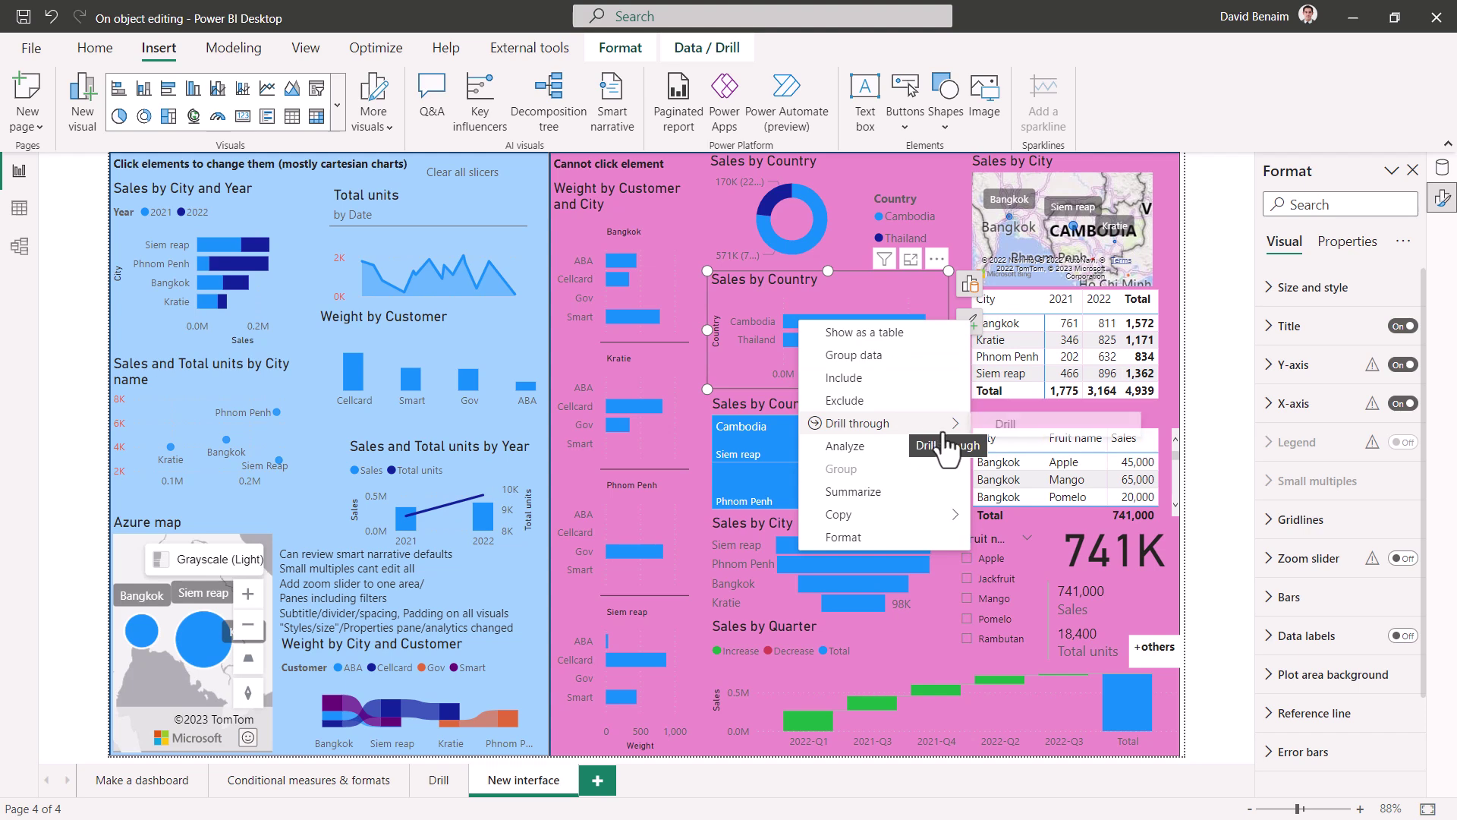
pyautogui.click(1008, 425)
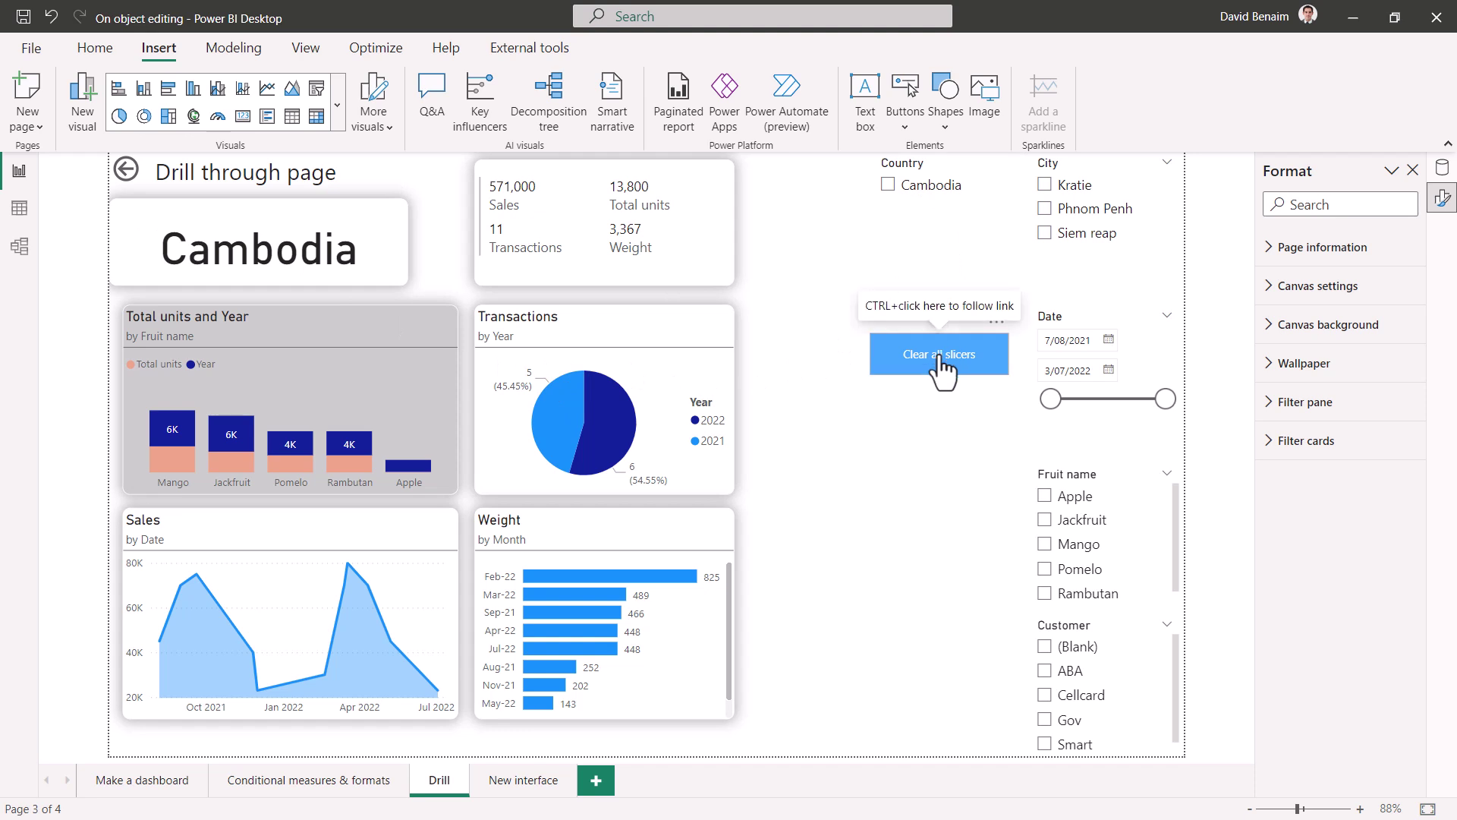
# Step: Close the Format and Data panes and go back to the New interface page
pyautogui.click(1412, 170)
pyautogui.click(1444, 172)
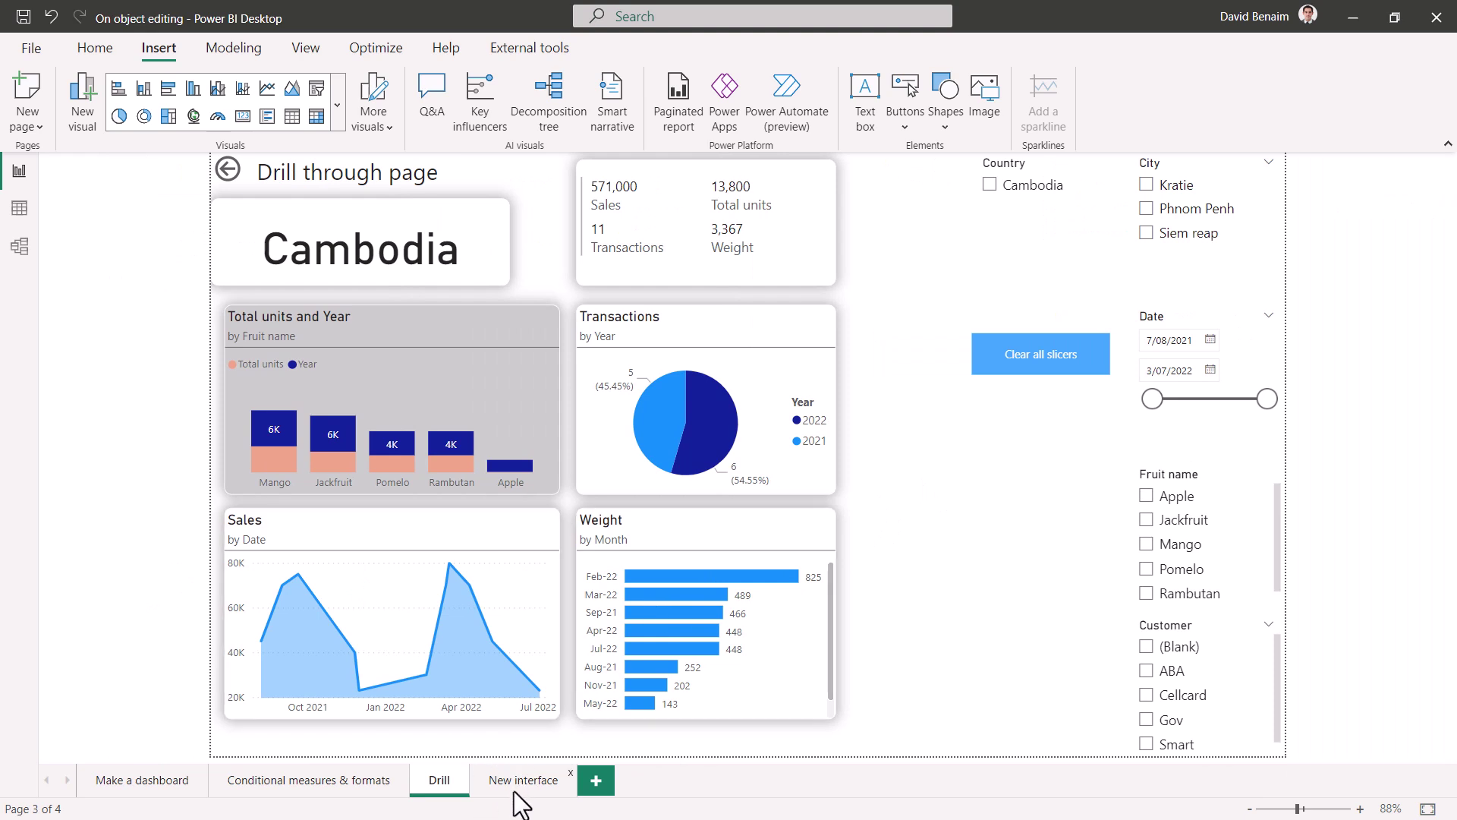
pyautogui.click(363, 521)
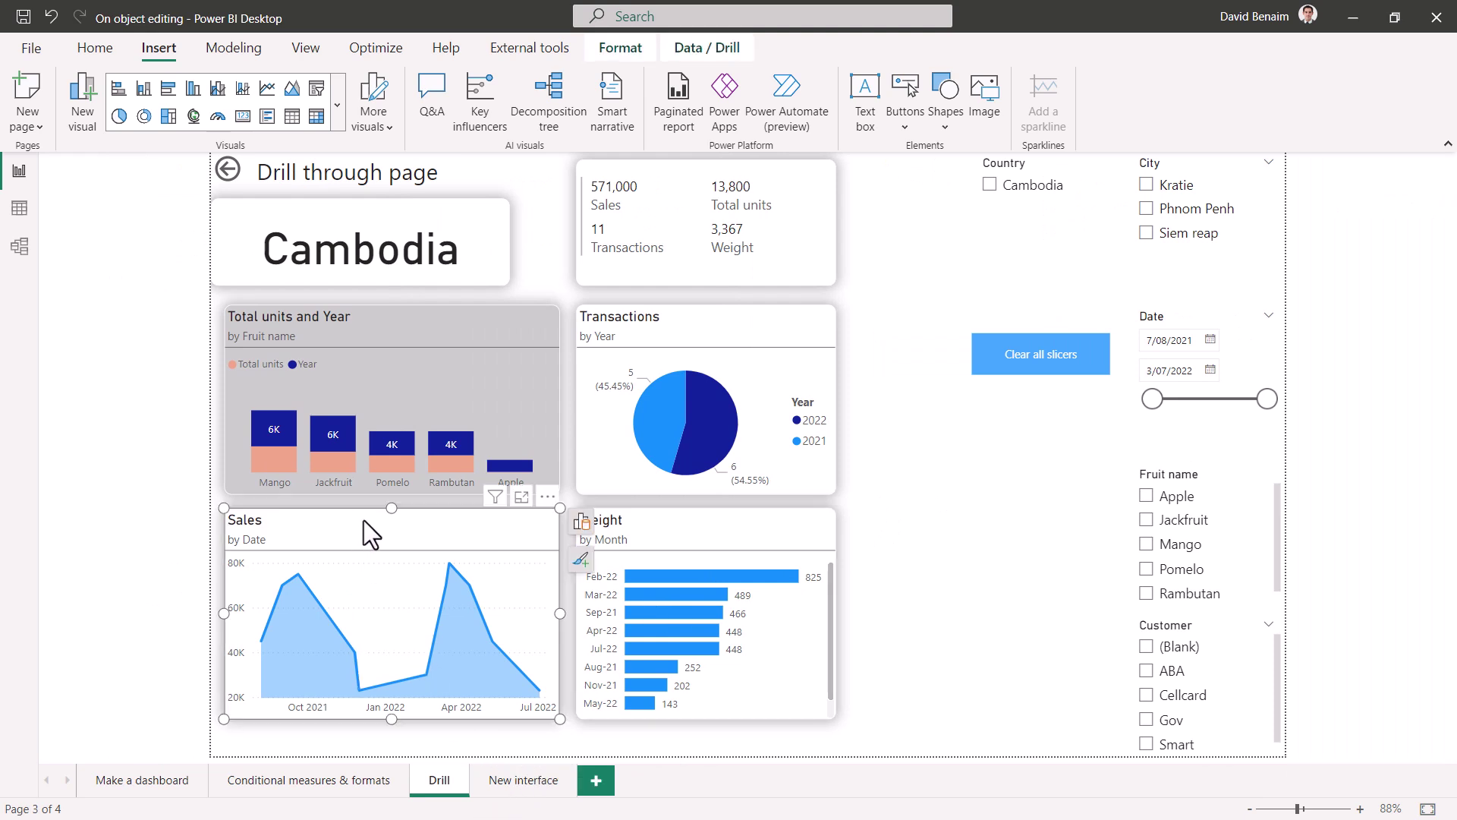
pyautogui.click(532, 777)
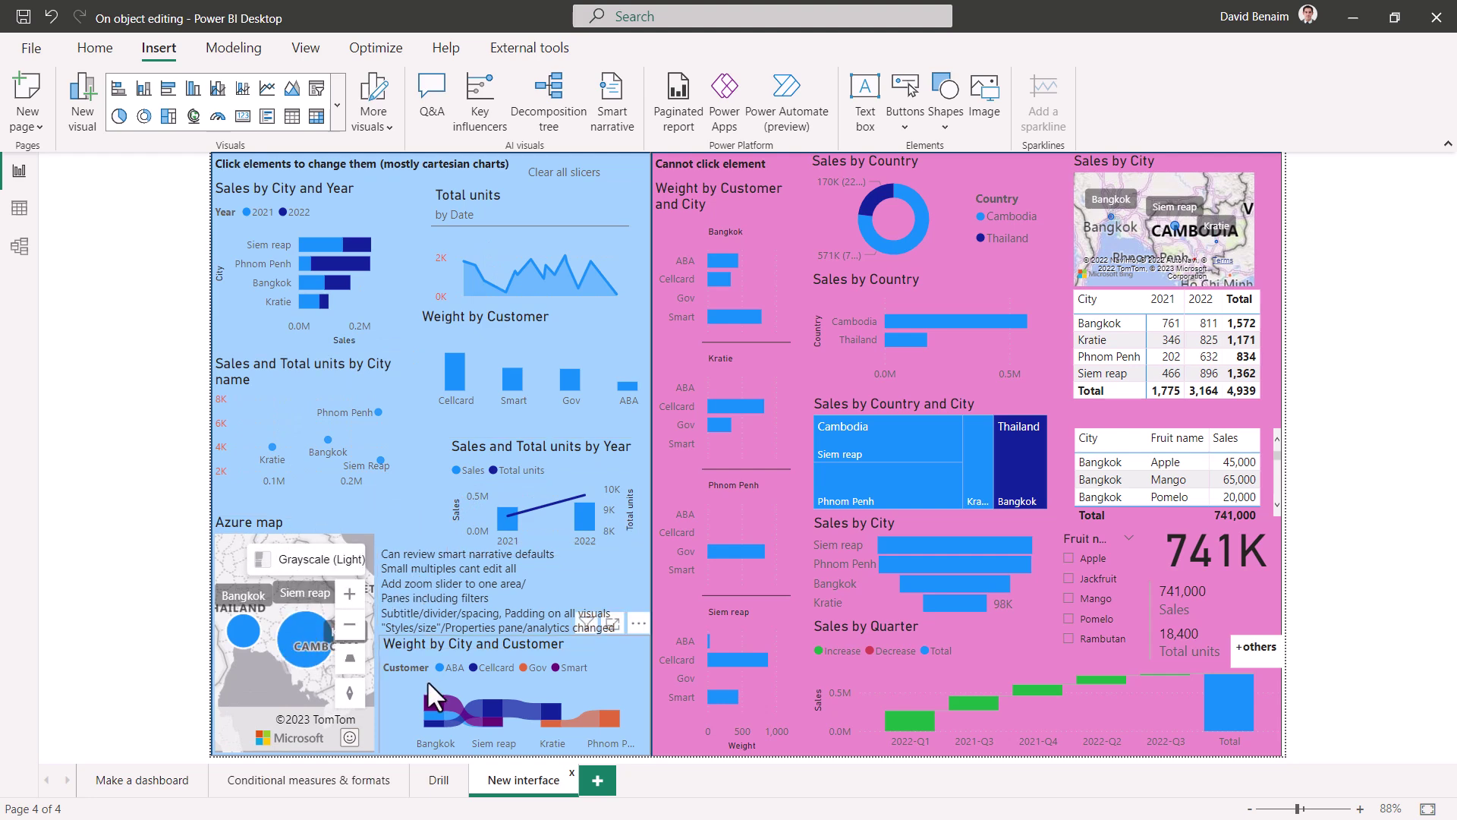
pyautogui.click(402, 671)
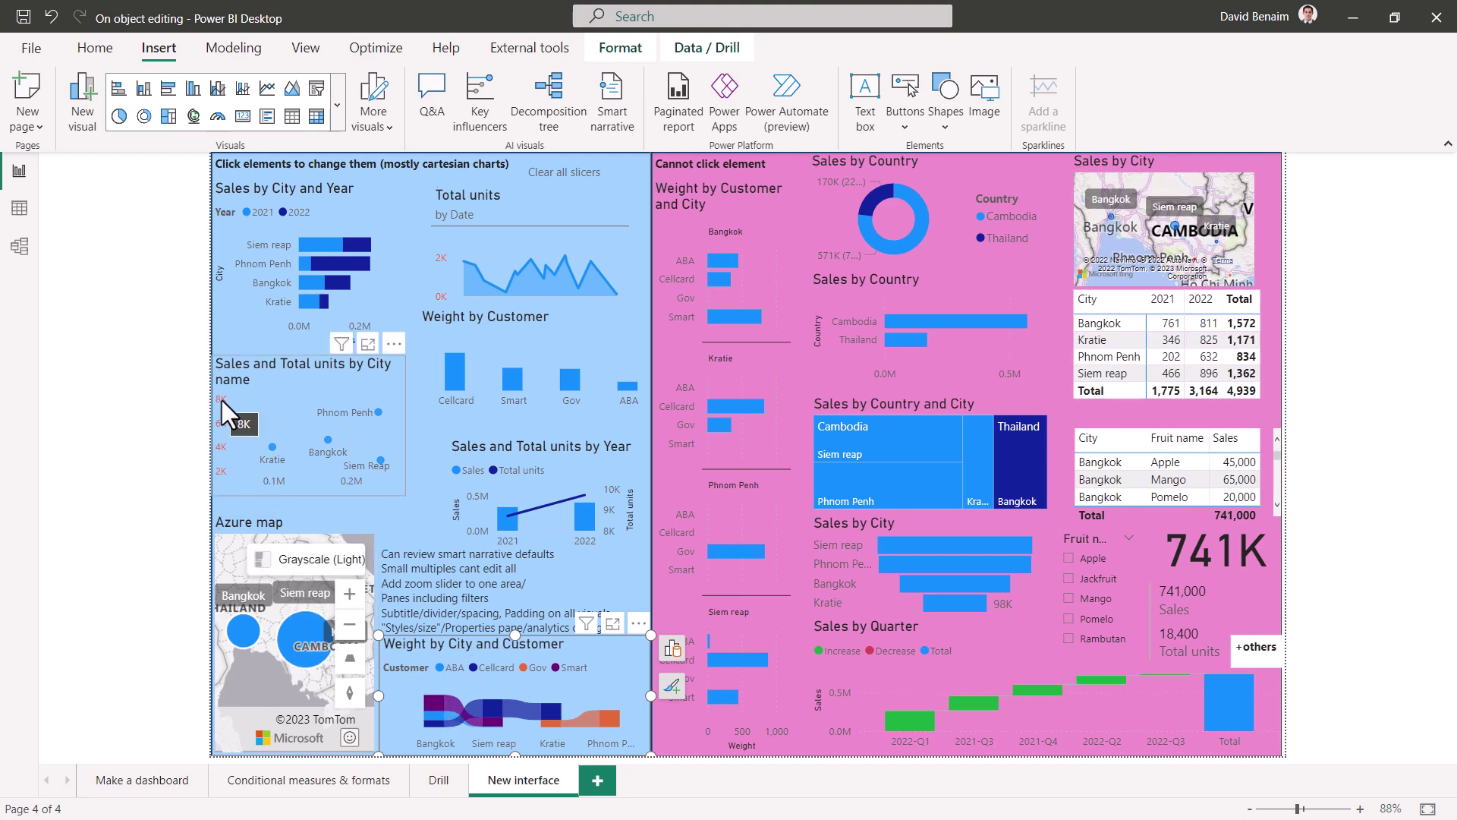
pyautogui.click(682, 257)
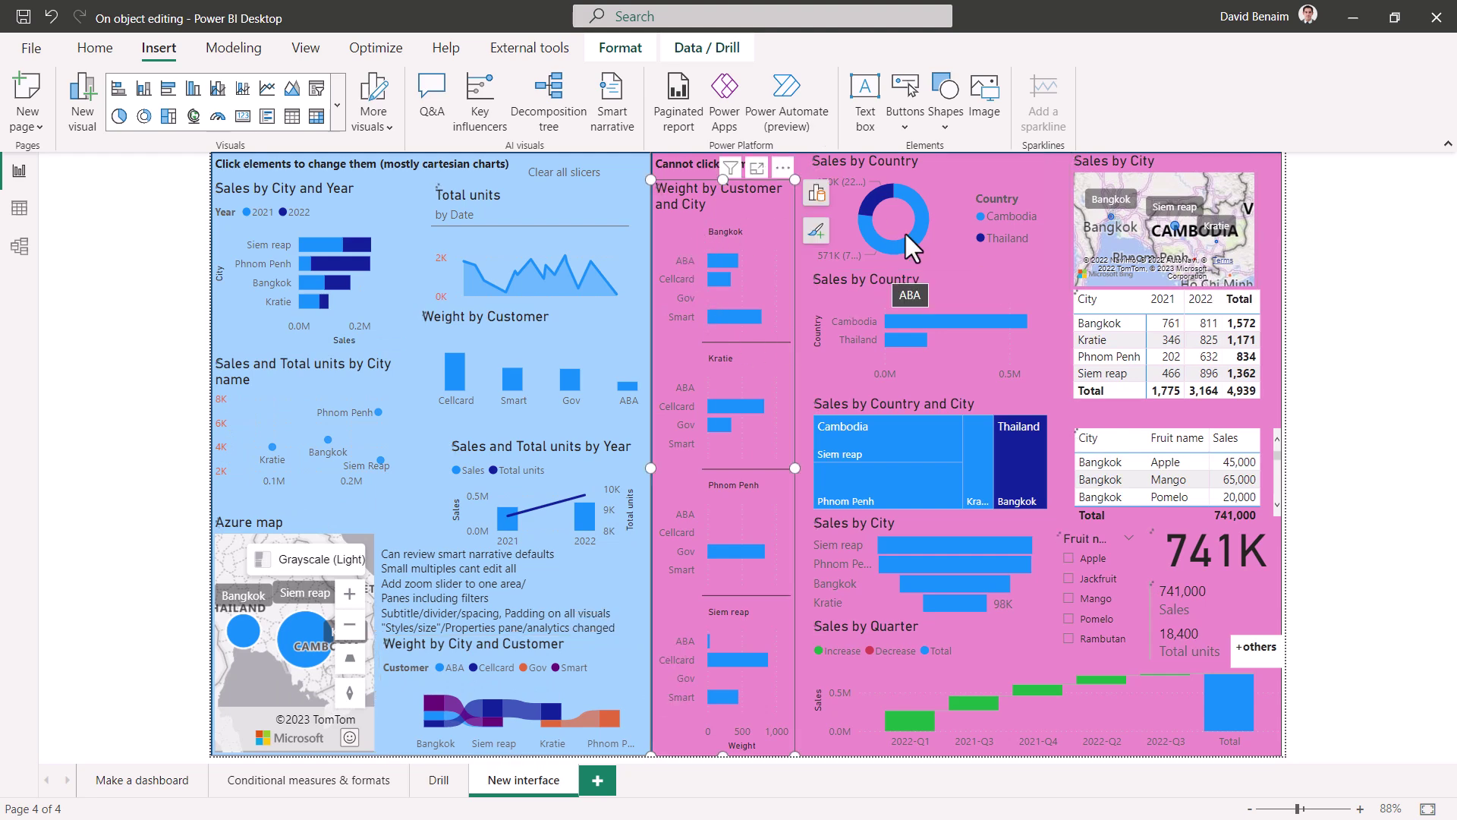
pyautogui.click(853, 163)
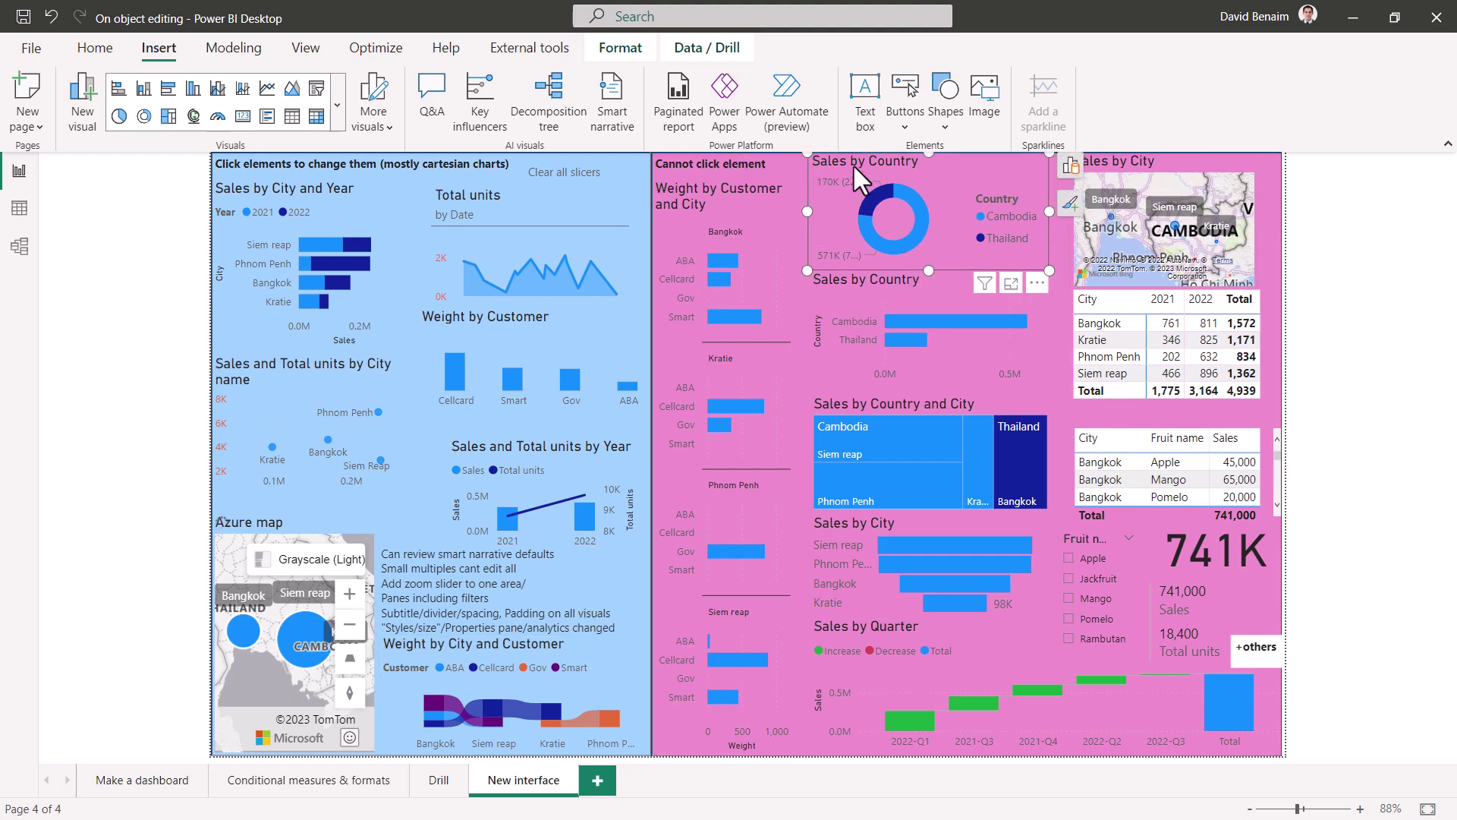
pyautogui.click(846, 410)
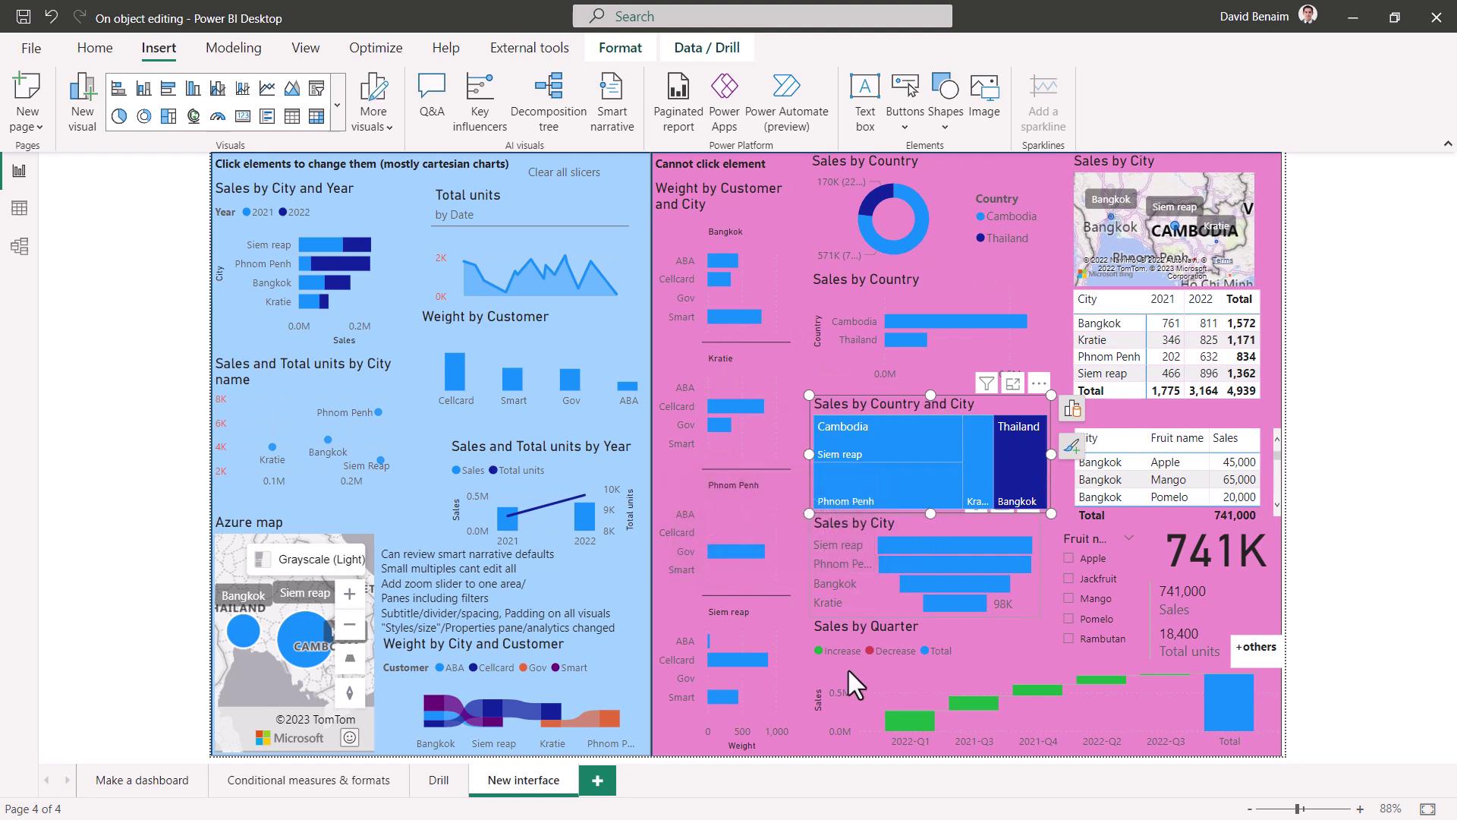
pyautogui.click(996, 625)
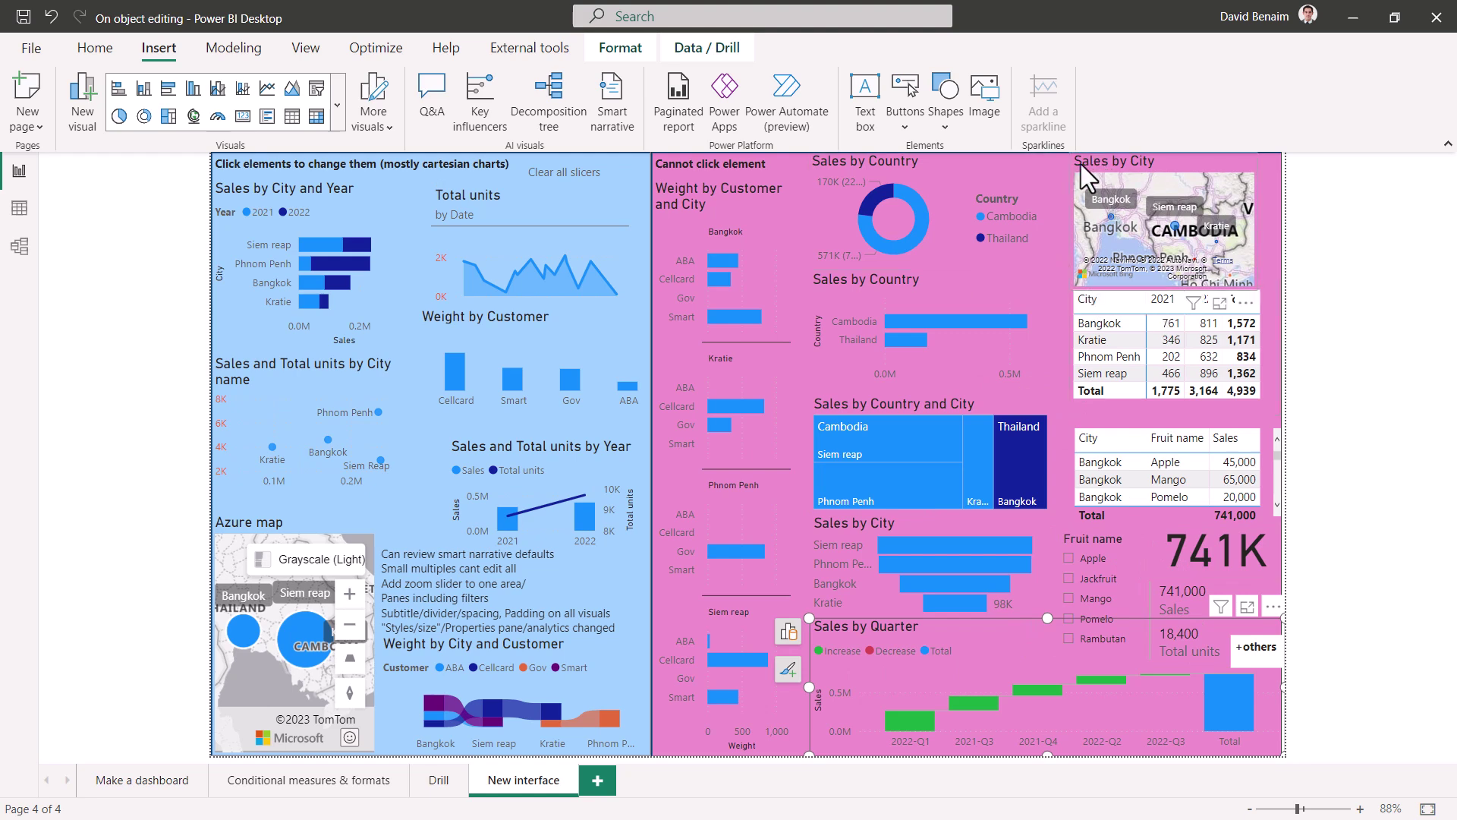
pyautogui.click(818, 161)
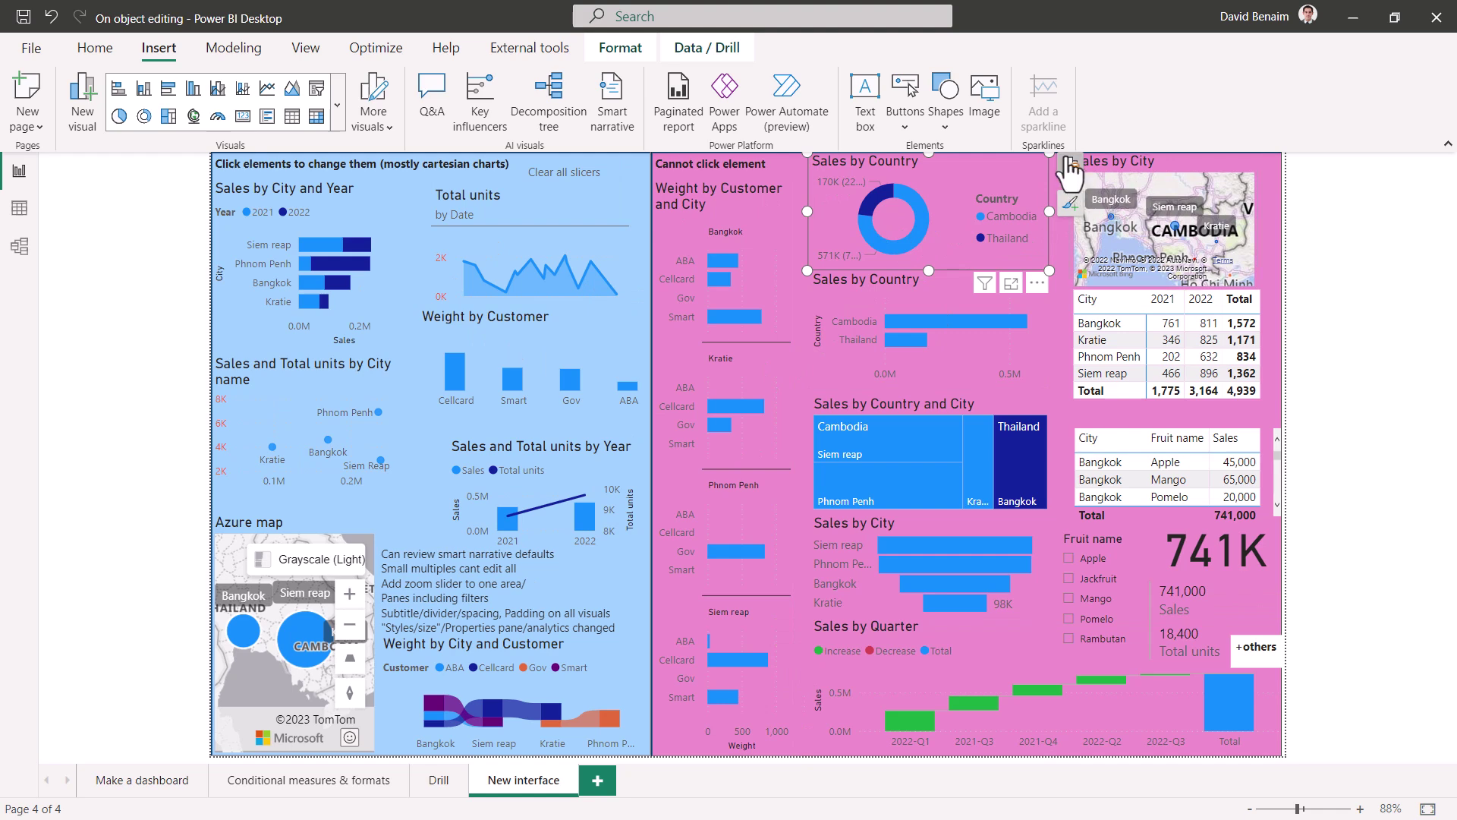
# Step: Review the addable elements for the donut, treemap, Fruit name slicer and 741K card
pyautogui.click(1070, 206)
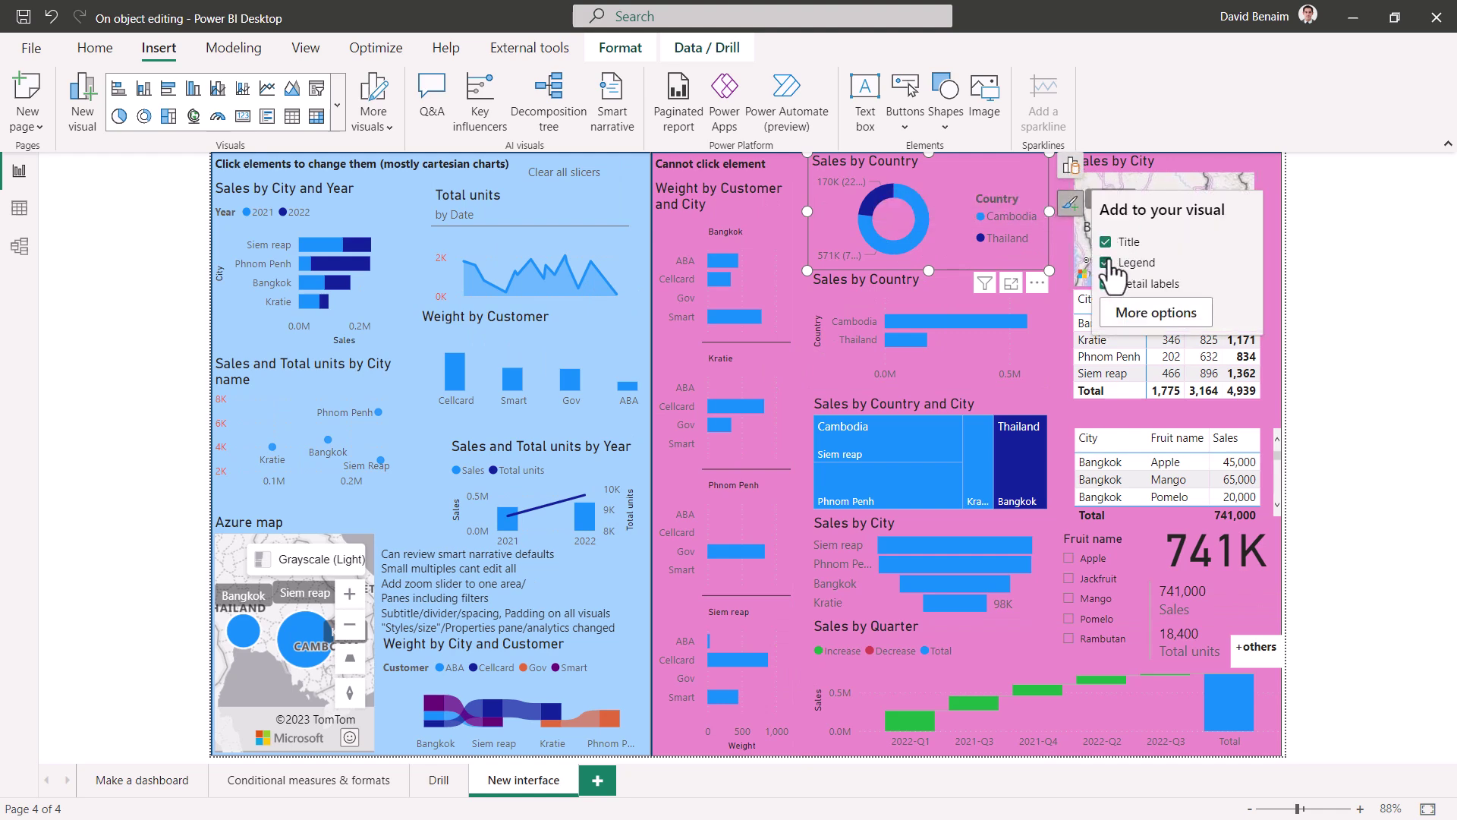
pyautogui.click(859, 401)
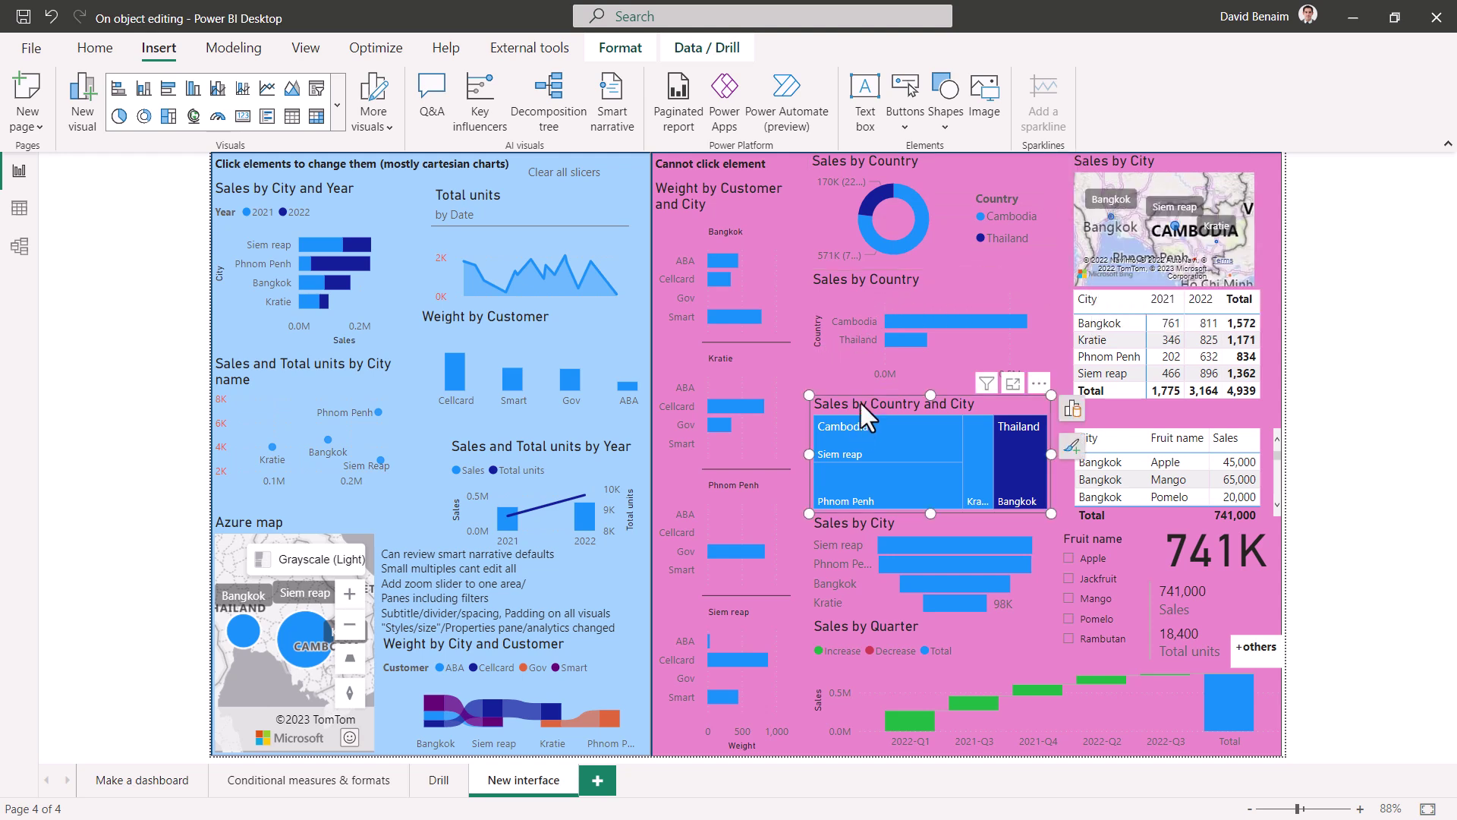
pyautogui.click(1072, 448)
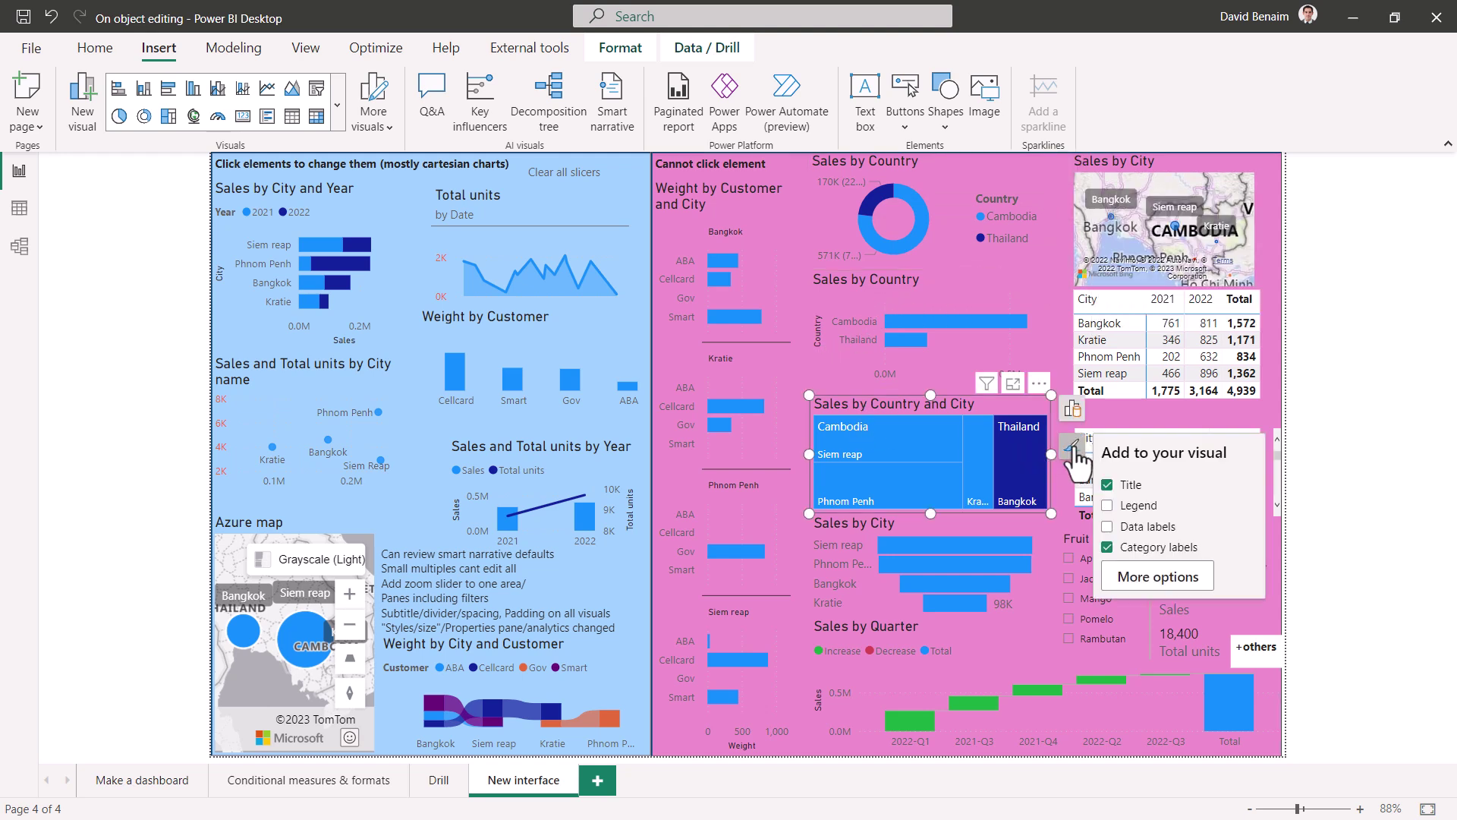
pyautogui.click(1060, 540)
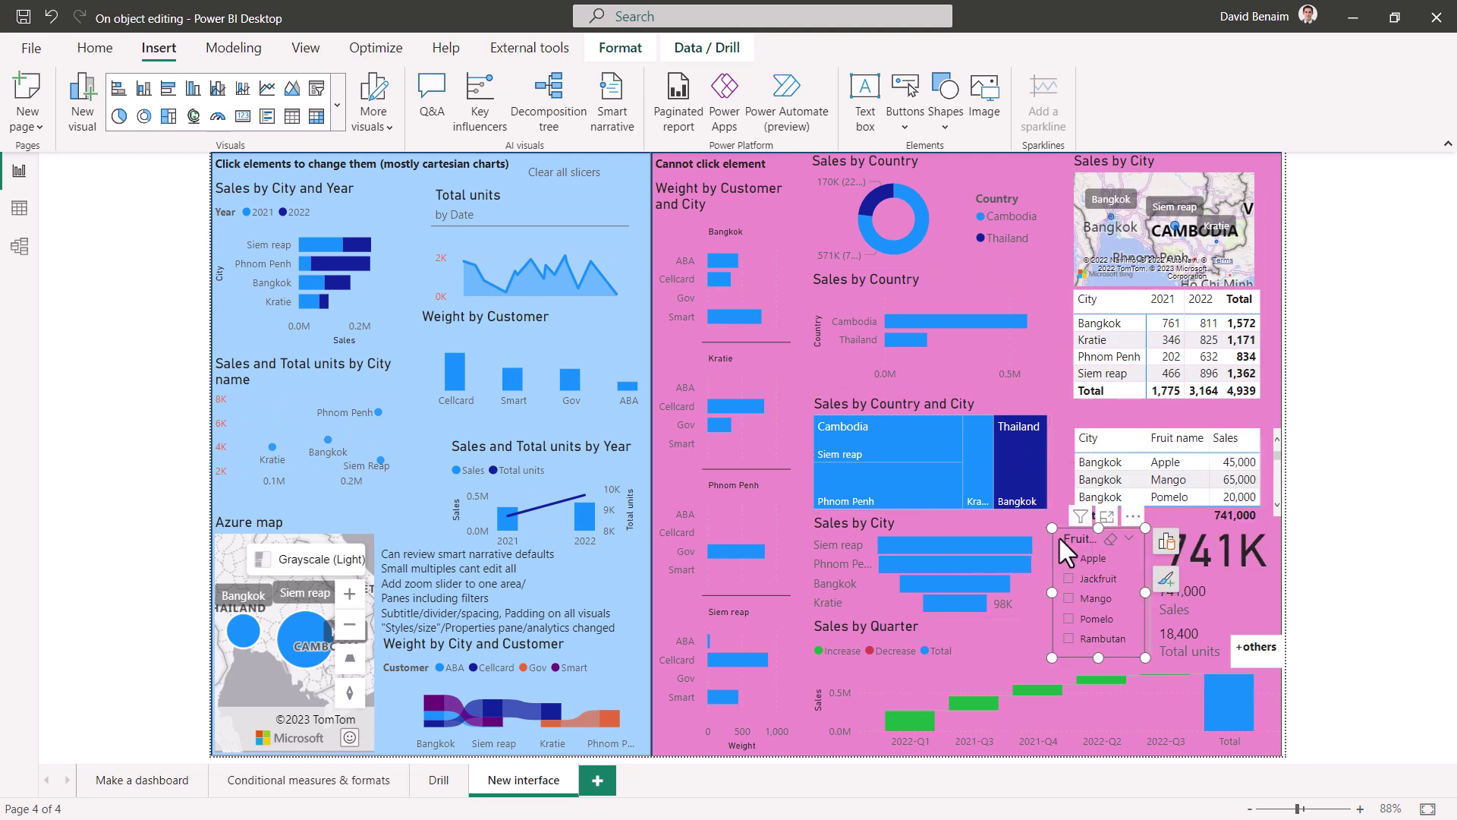
pyautogui.click(1167, 586)
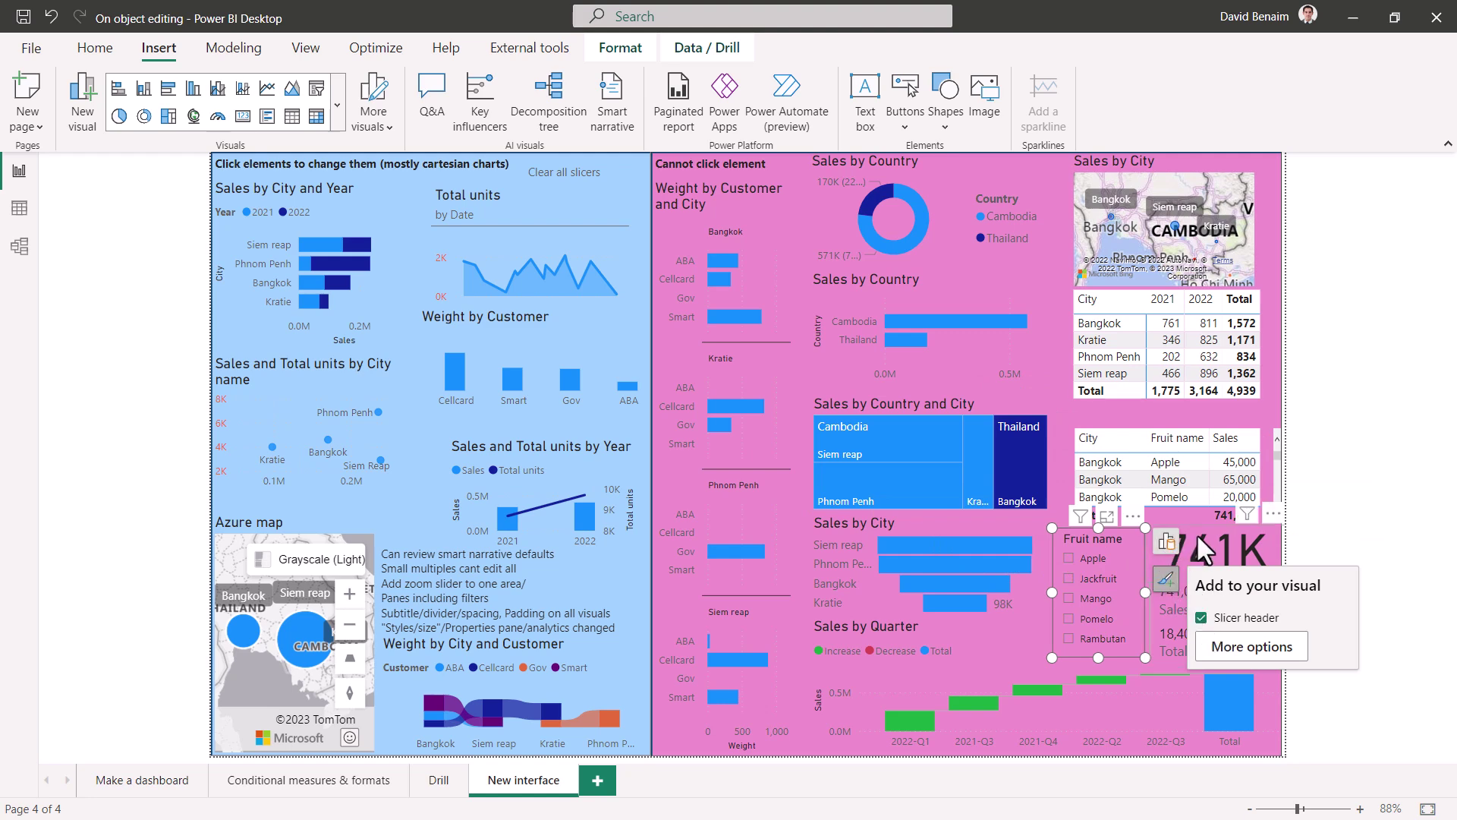
pyautogui.click(1199, 543)
pyautogui.click(1127, 581)
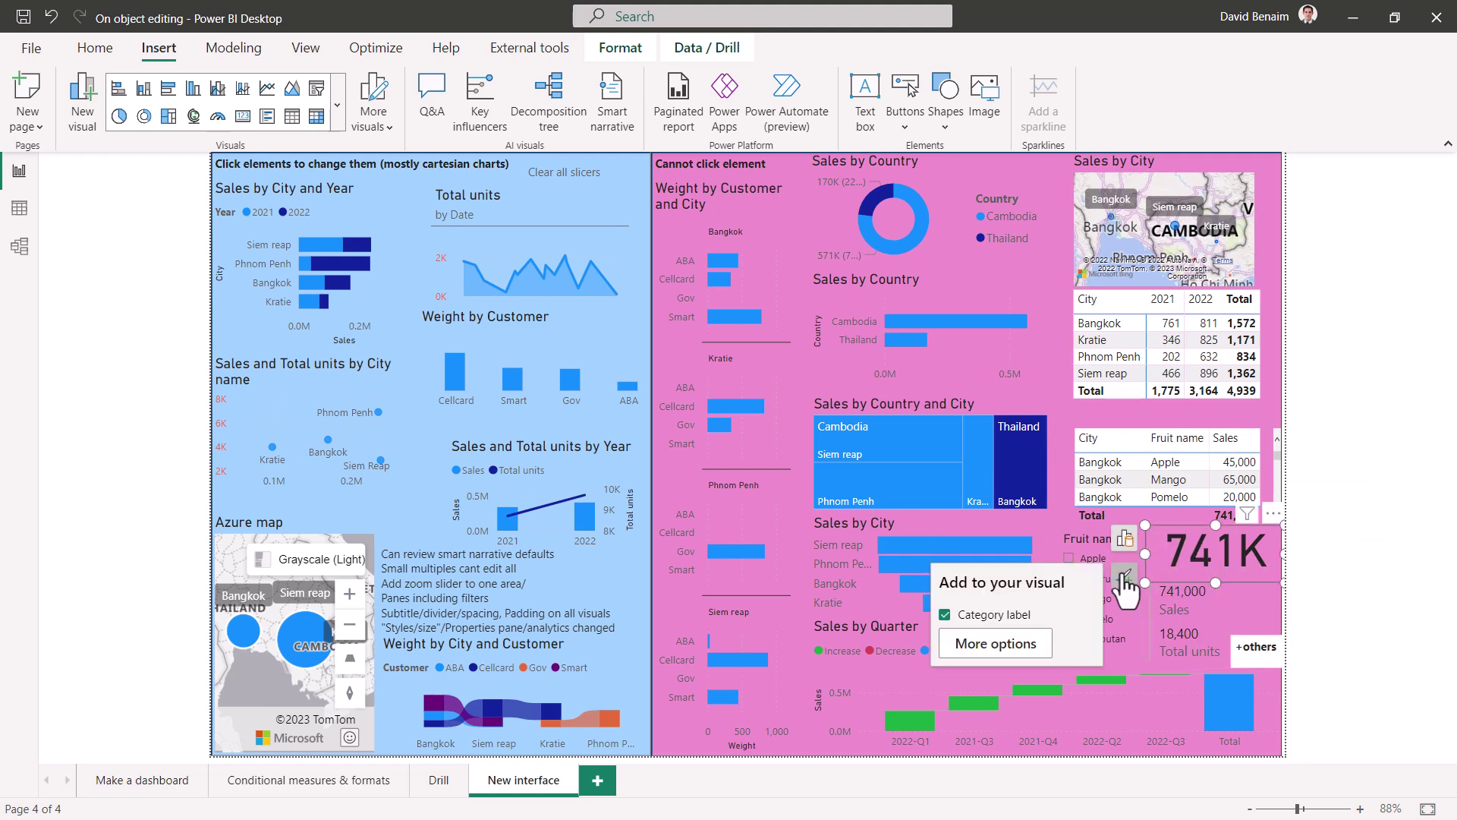
# Step: Check the City sales matrix's subtotals, then the Sales by City map's addable elements
pyautogui.click(1146, 426)
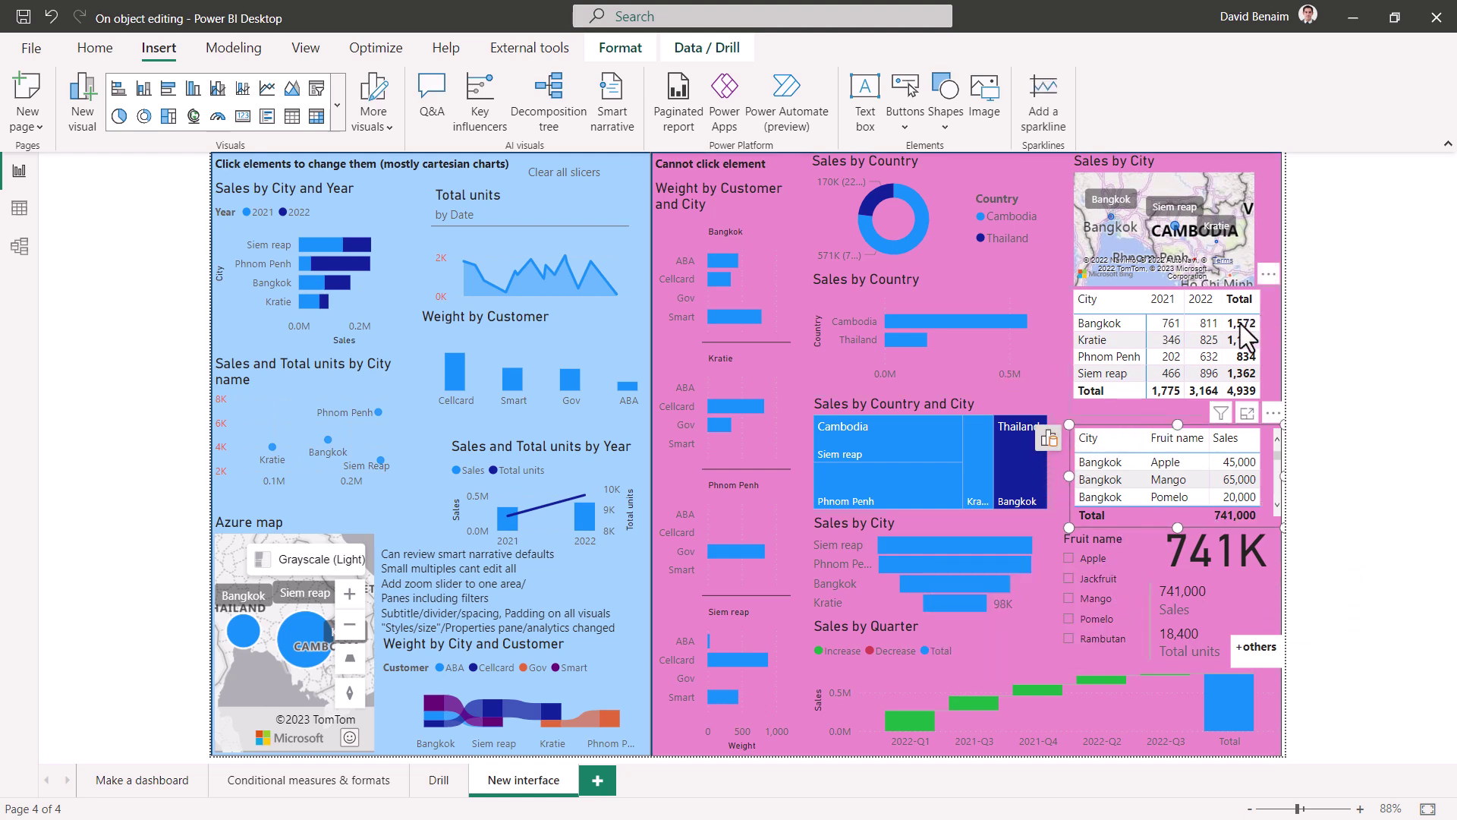
pyautogui.click(1079, 318)
pyautogui.click(1049, 339)
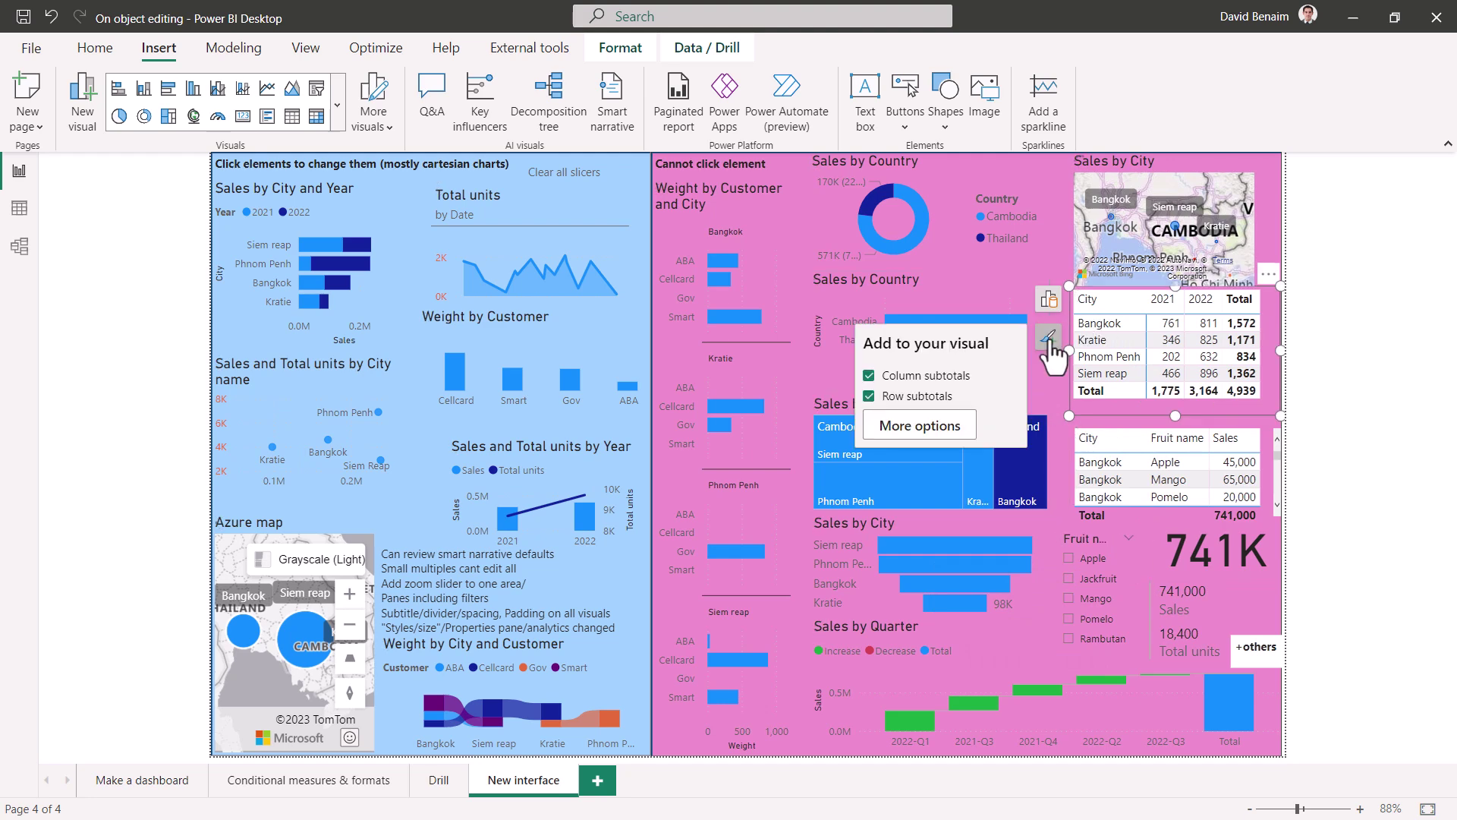
pyautogui.click(1073, 201)
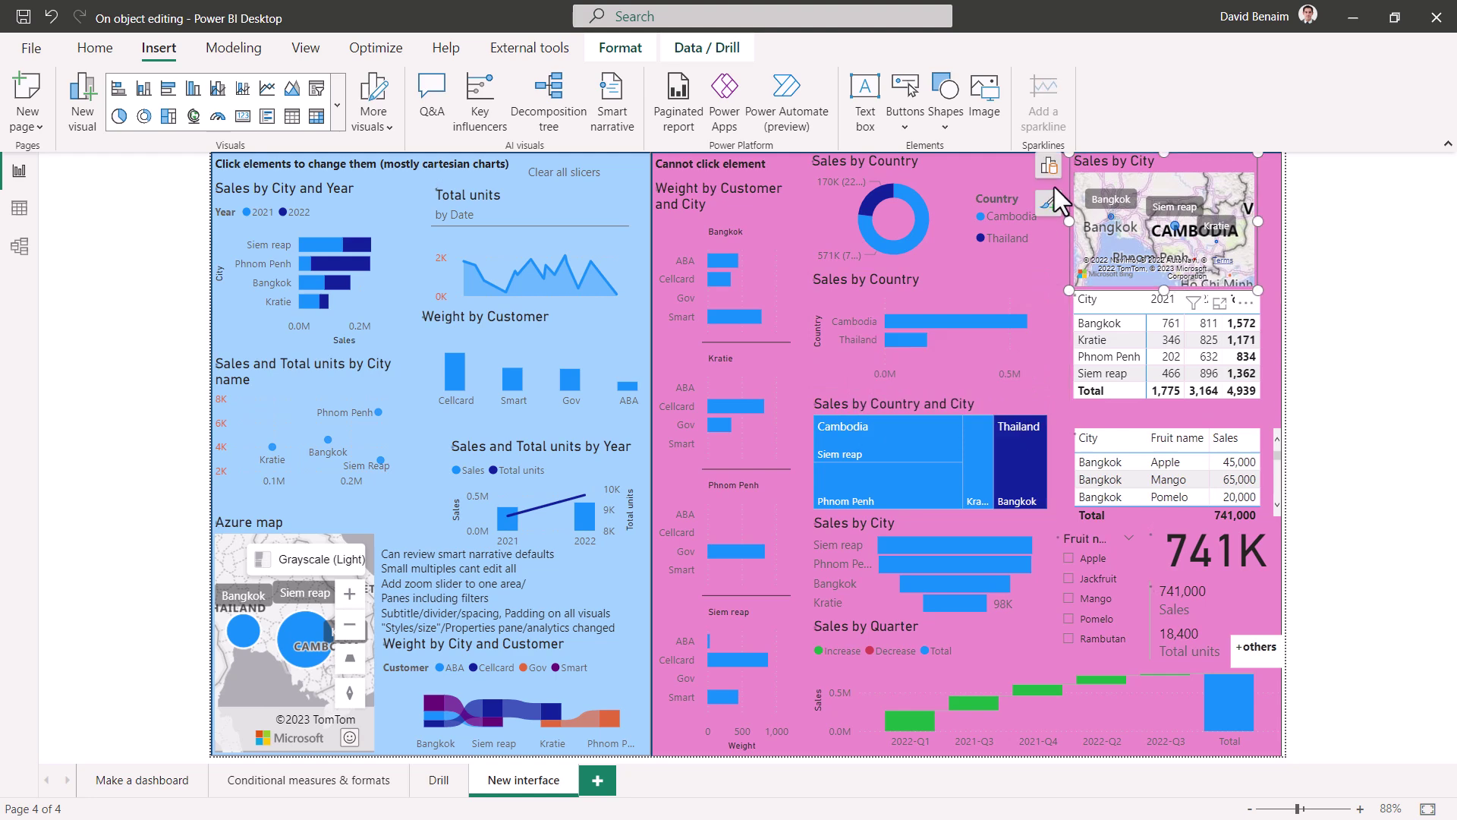
pyautogui.click(1046, 205)
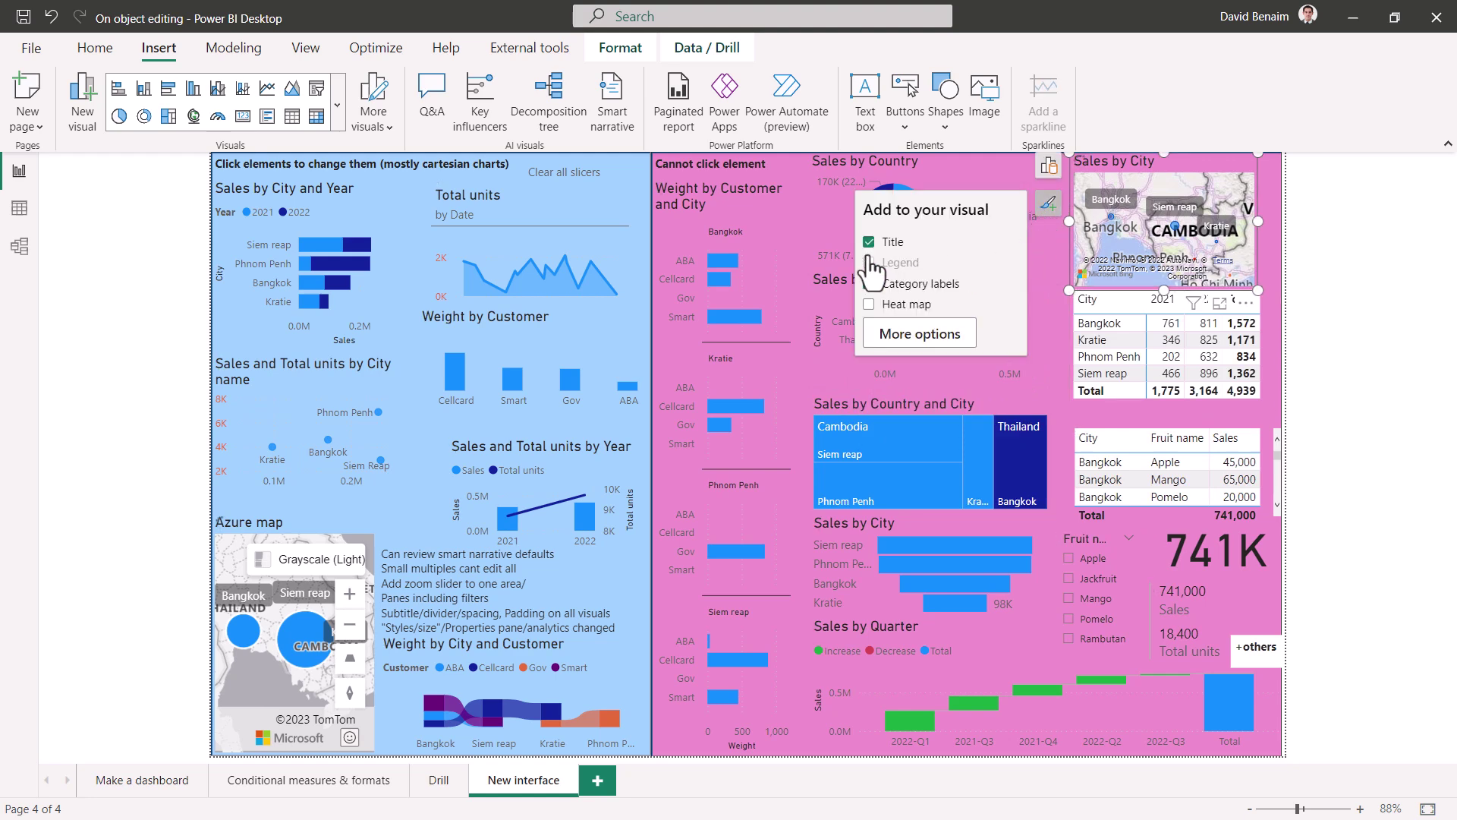
# Step: Set the Sales by City map's style to Grayscale under Map settings
pyautogui.click(937, 331)
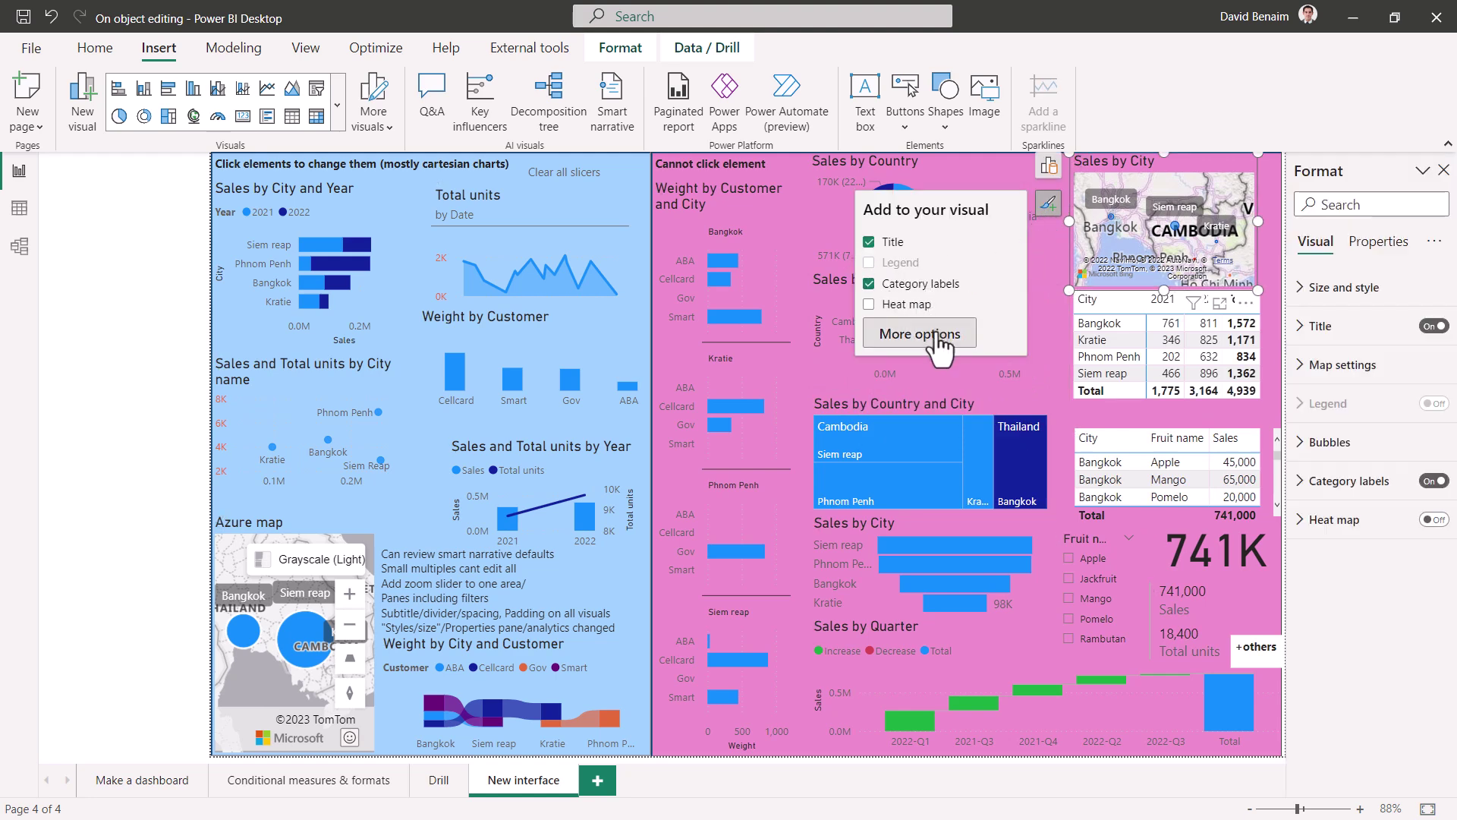
pyautogui.click(1389, 240)
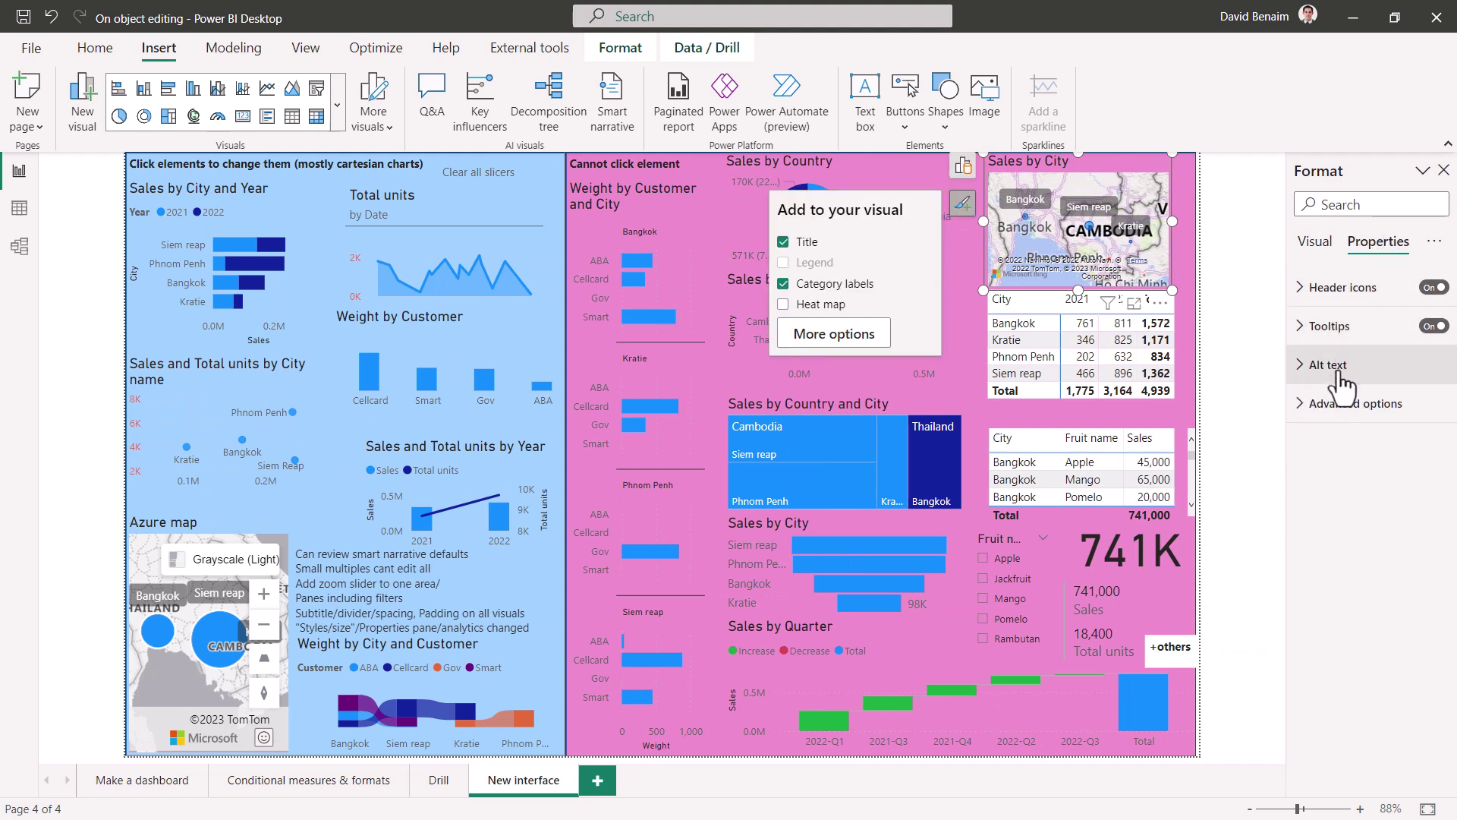
pyautogui.click(1315, 241)
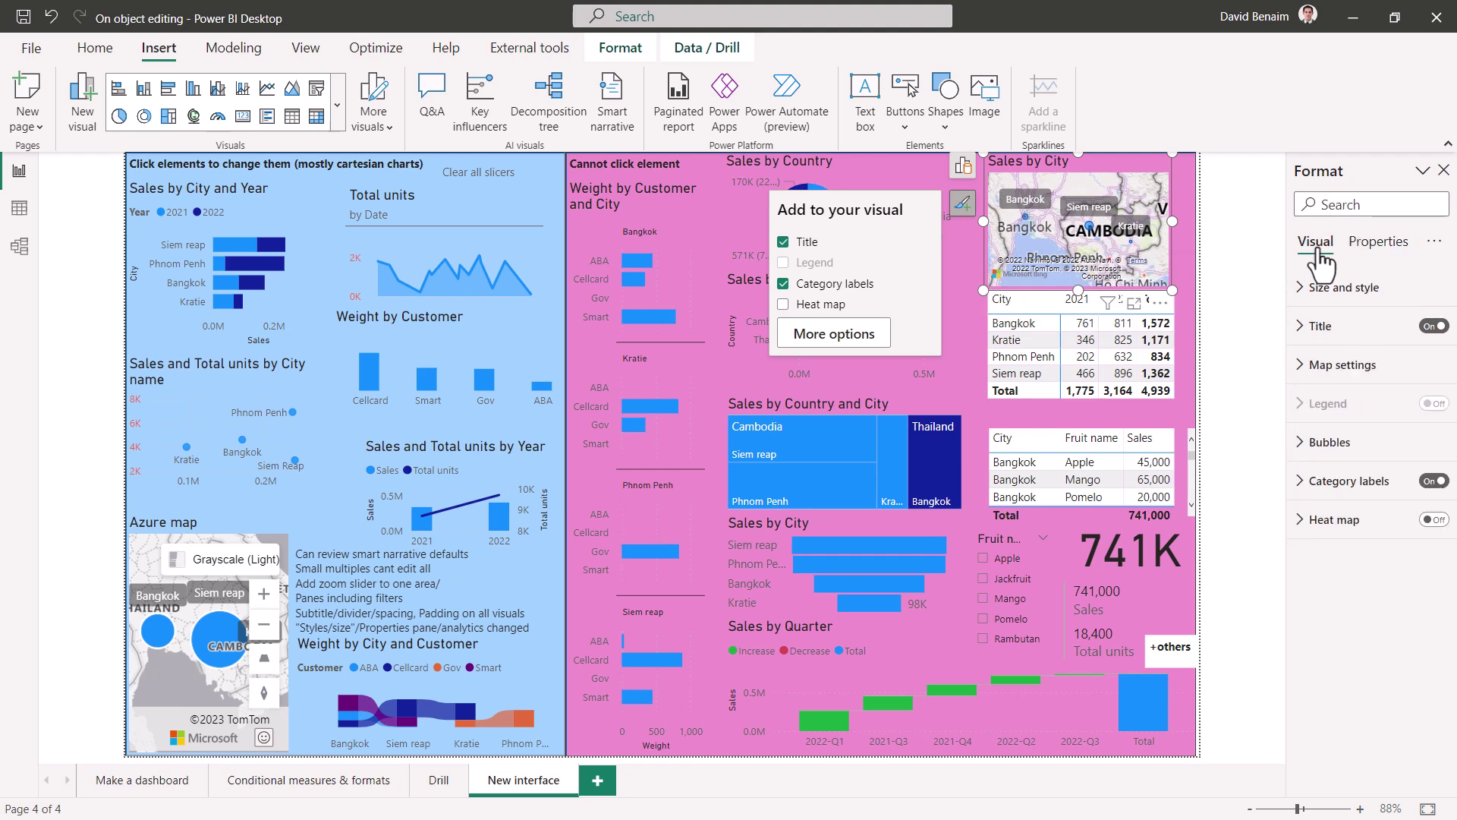
pyautogui.click(1332, 289)
pyautogui.click(1331, 289)
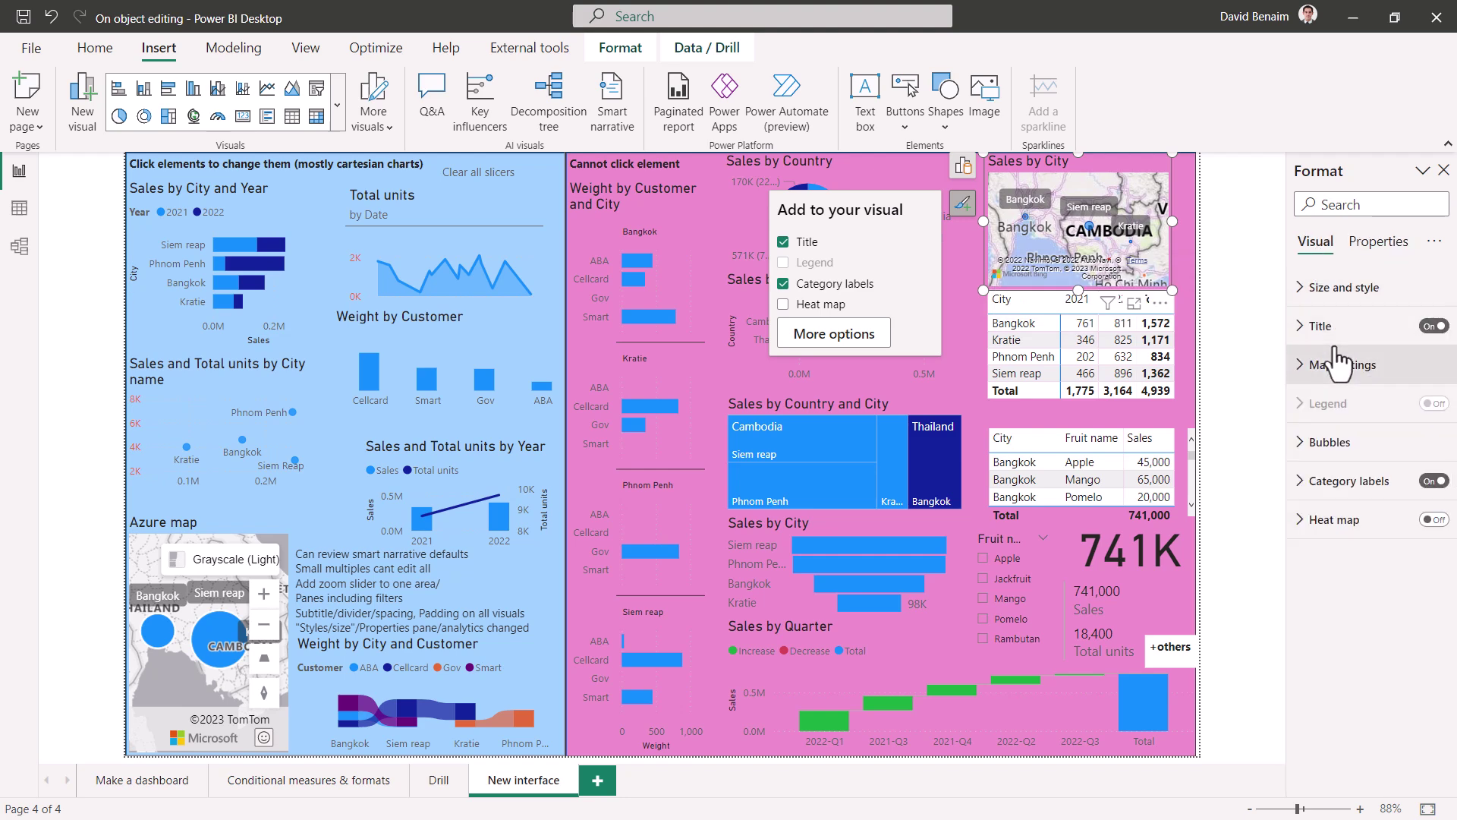
pyautogui.click(1338, 365)
pyautogui.click(1348, 462)
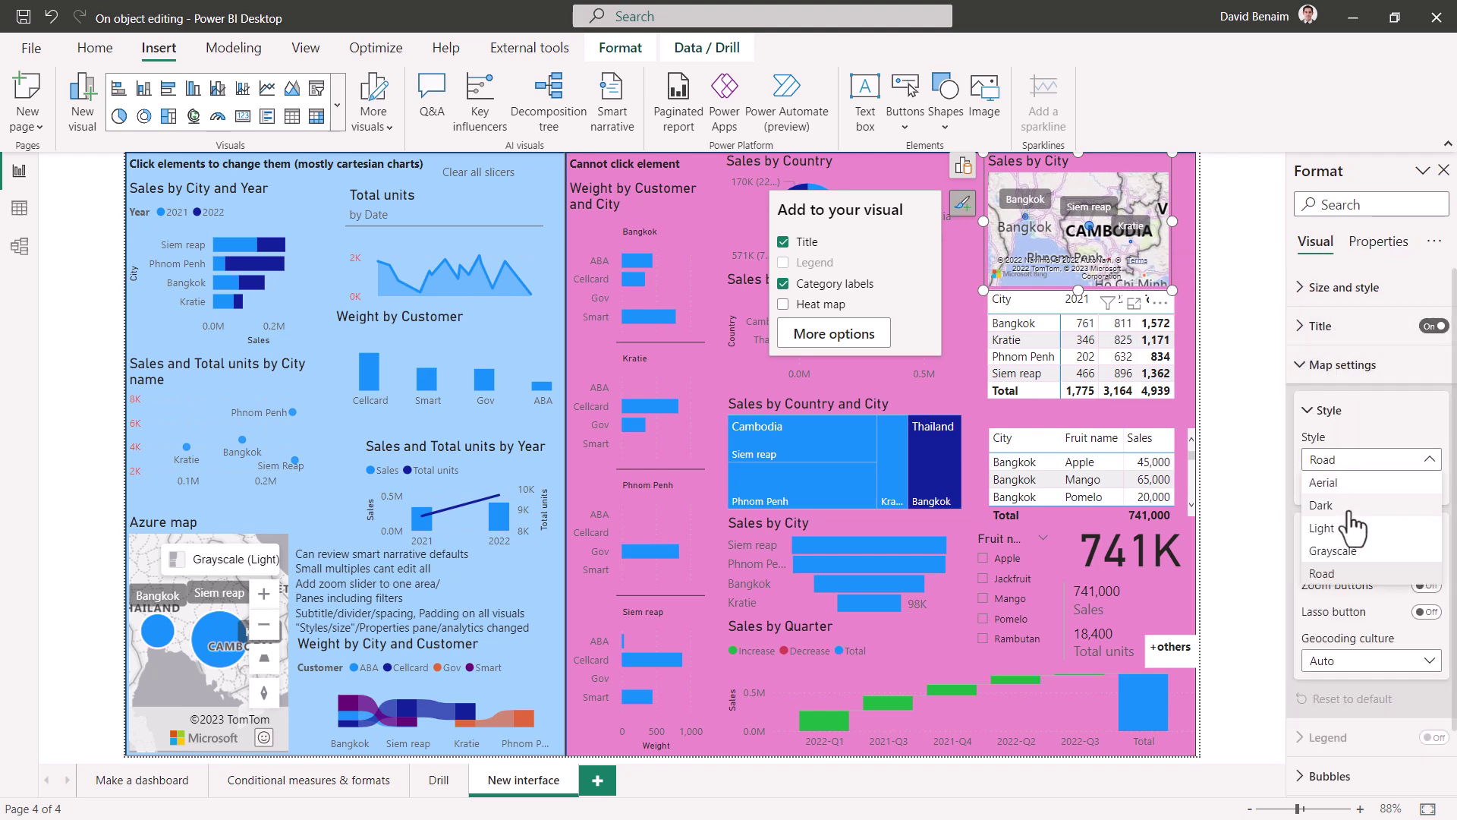
pyautogui.click(1355, 551)
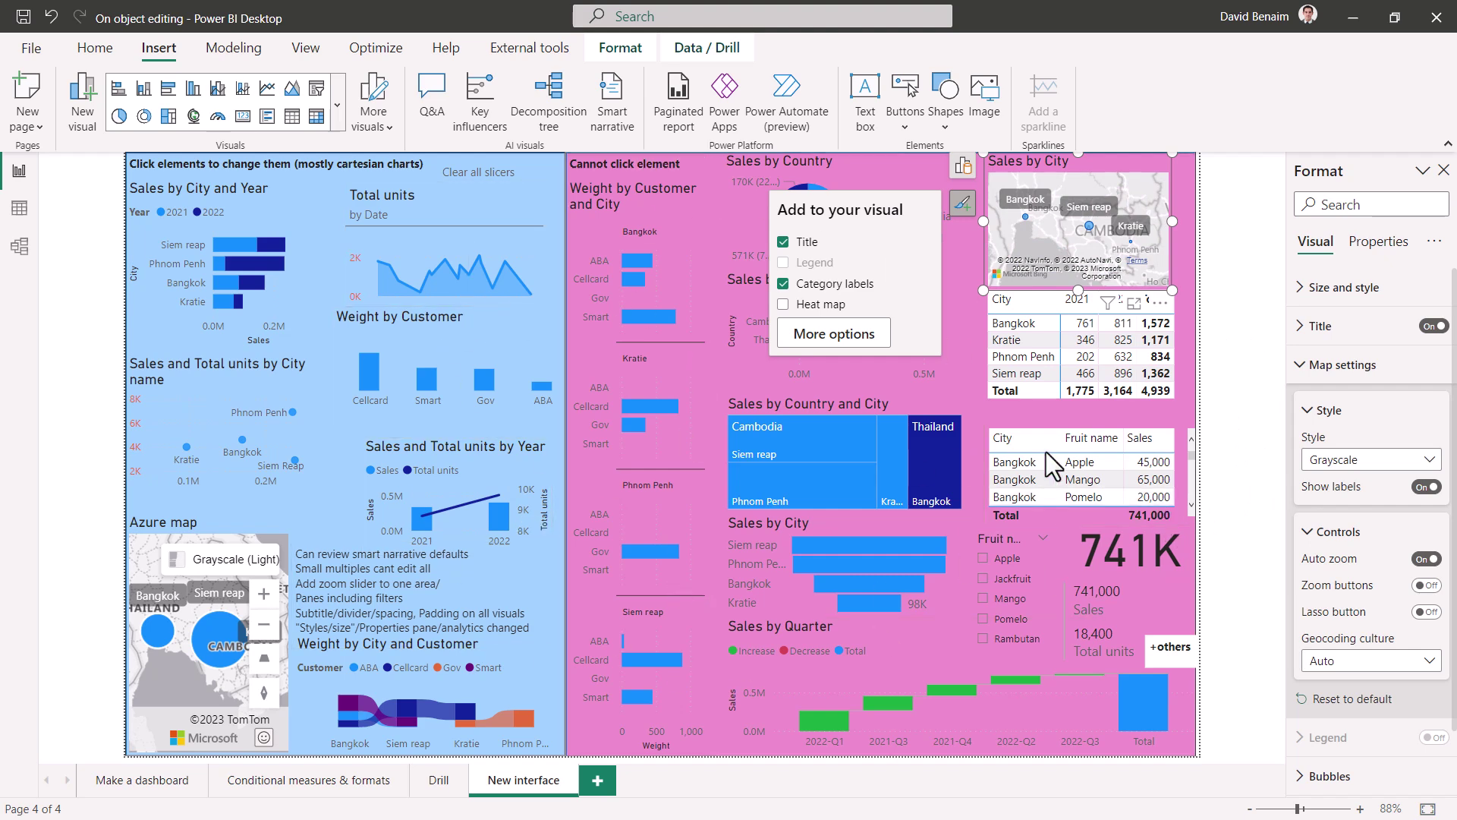
pyautogui.click(1193, 319)
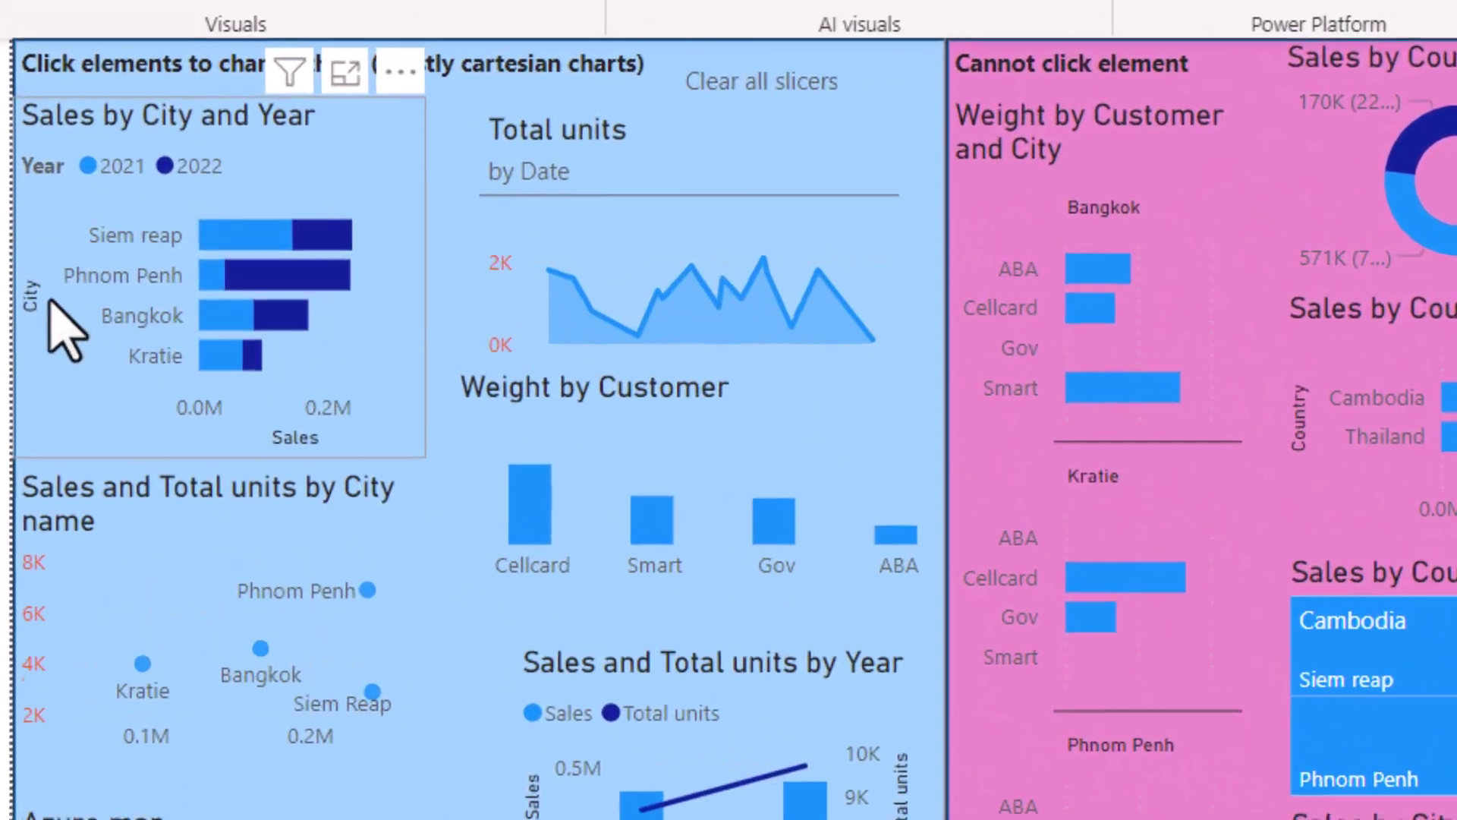
# Step: Delete the City axis title and colour the Sales axis title theme orange #E66C37
pyautogui.click(34, 296)
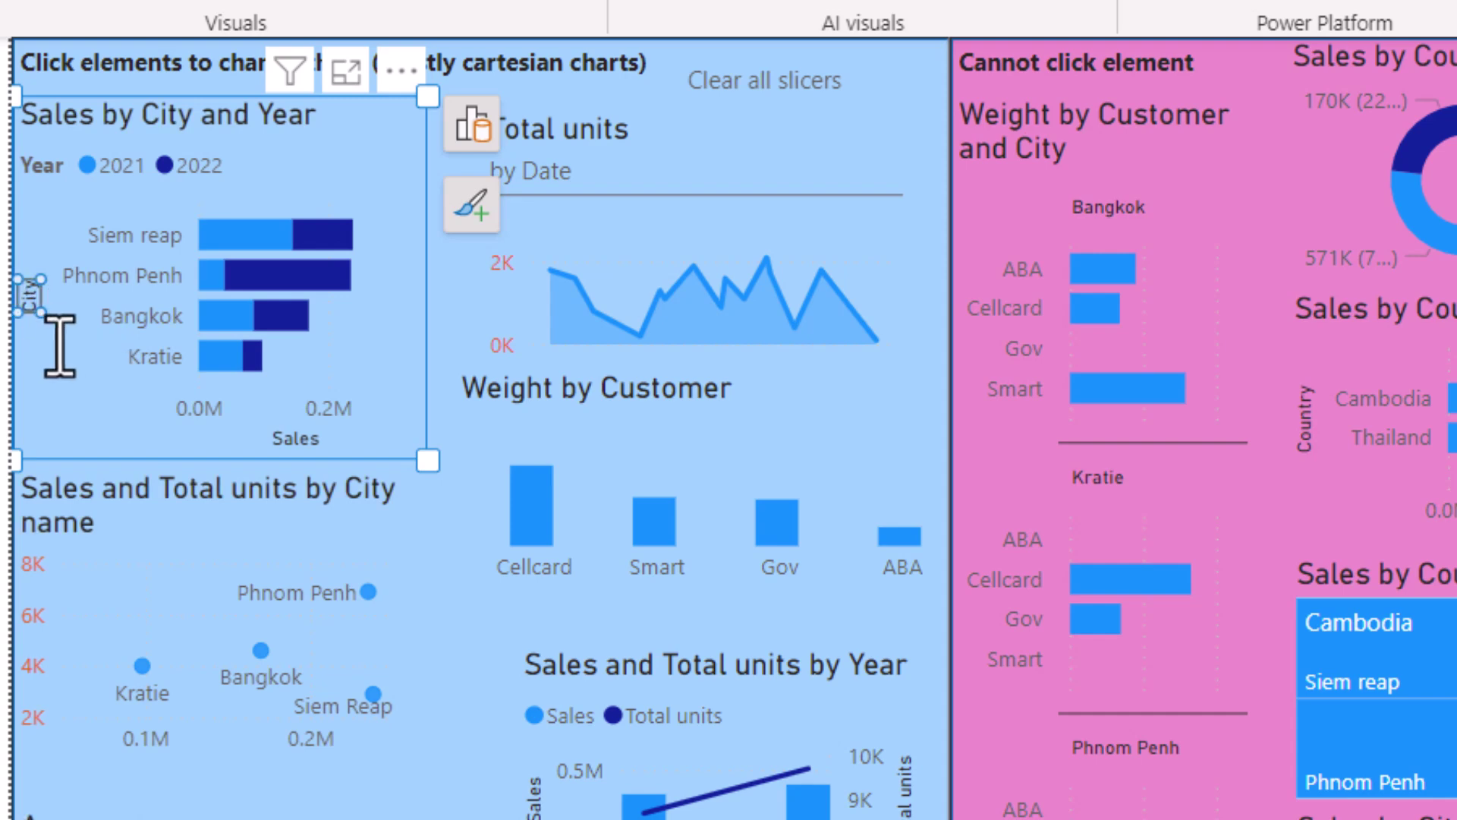
pyautogui.press('Delete')
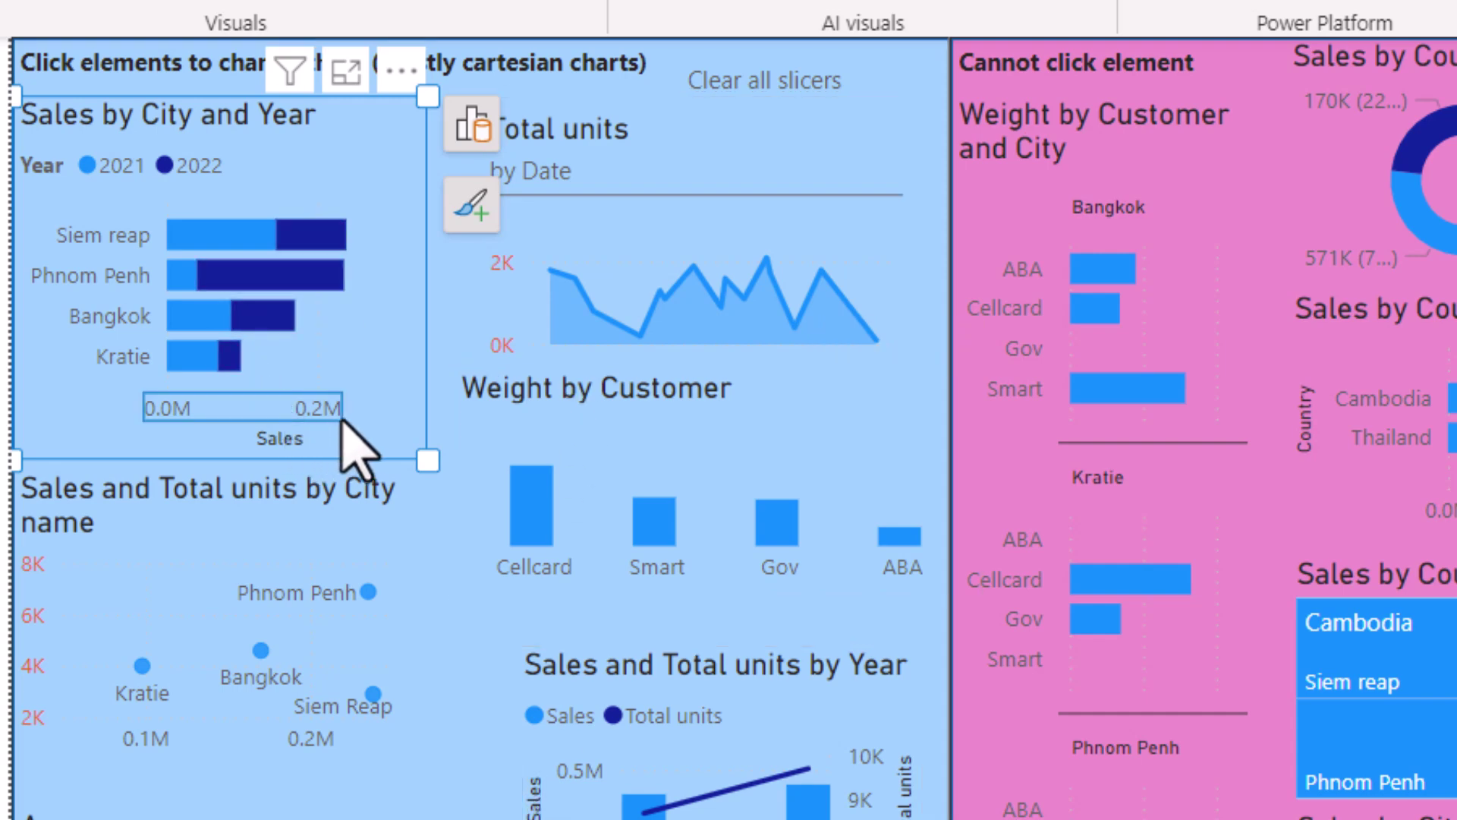
pyautogui.click(295, 442)
pyautogui.rightClick(298, 439)
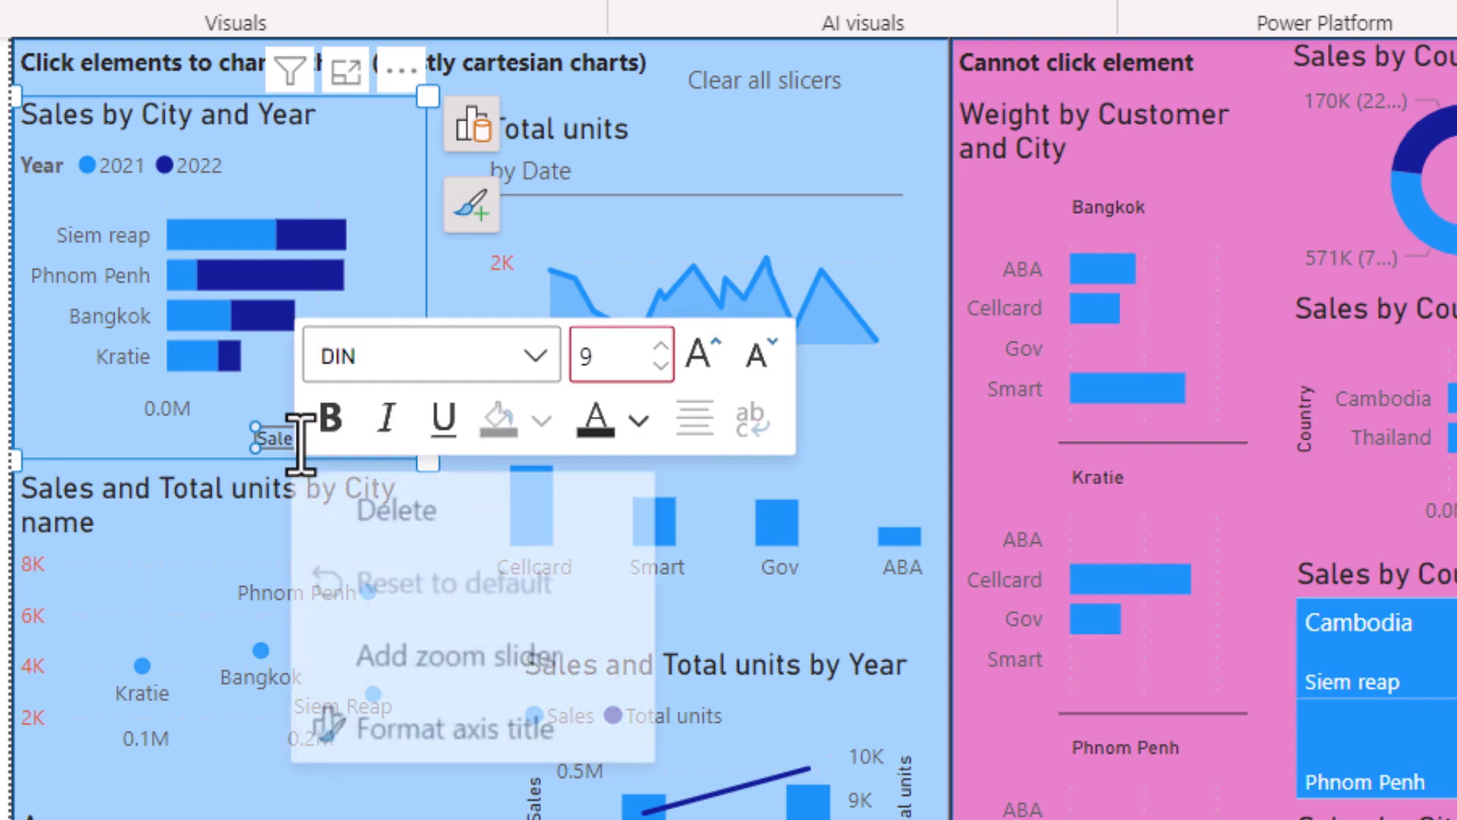
pyautogui.click(630, 425)
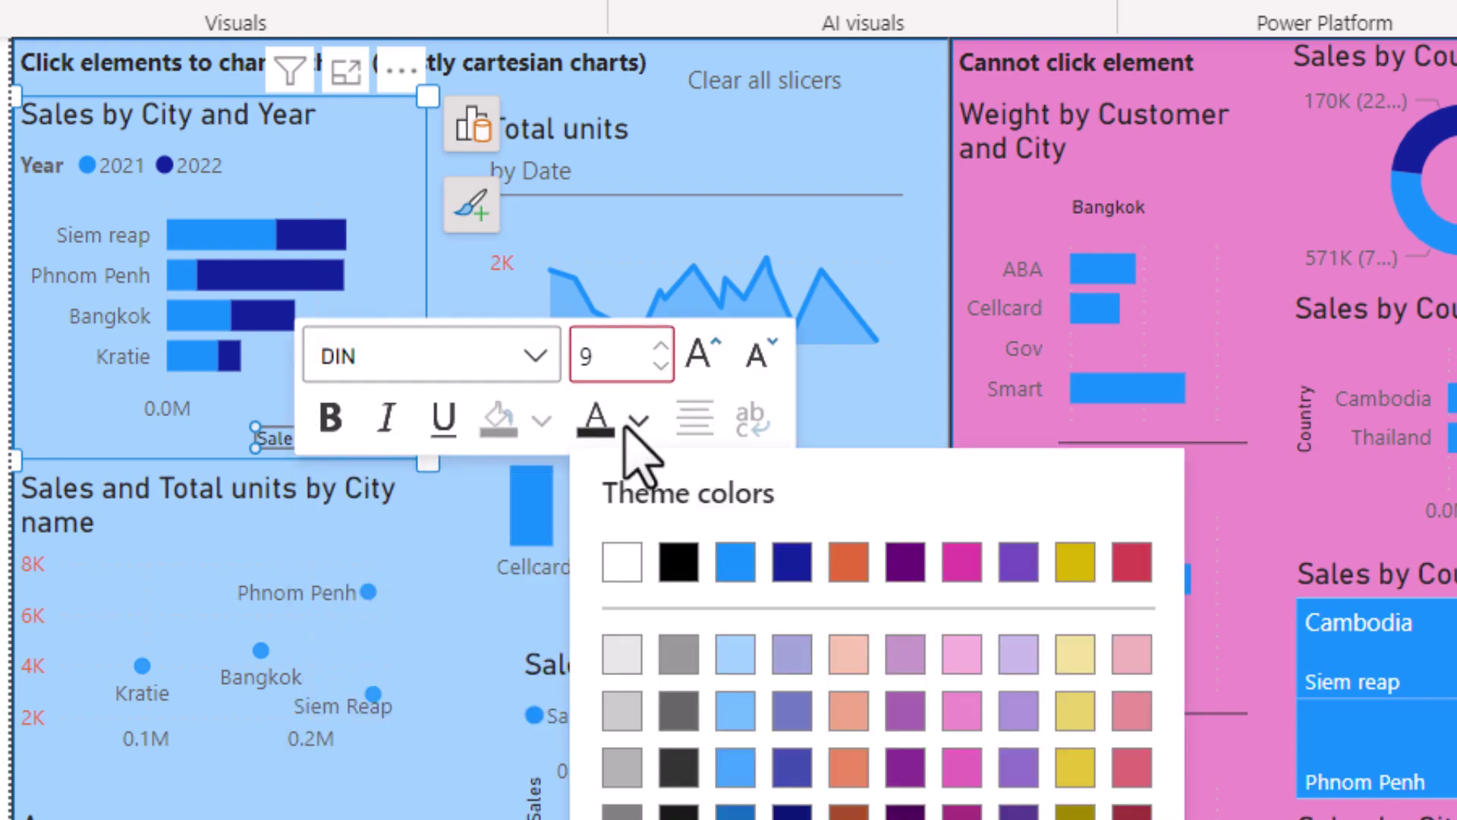
pyautogui.click(847, 561)
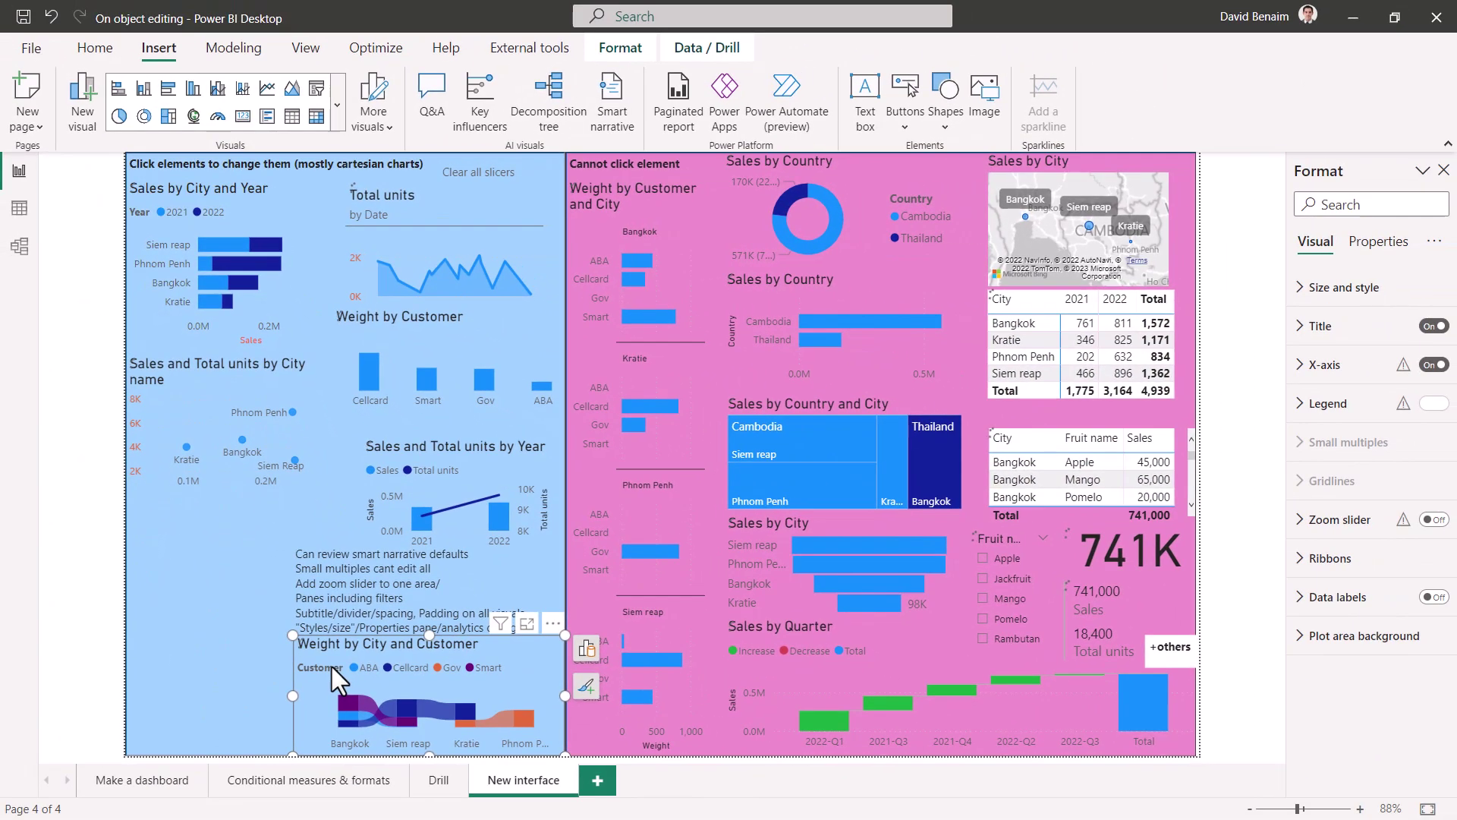
# Step: Append 'here' to the column chart's title so it reads 'Weight by Customer here'
pyautogui.rightClick(331, 667)
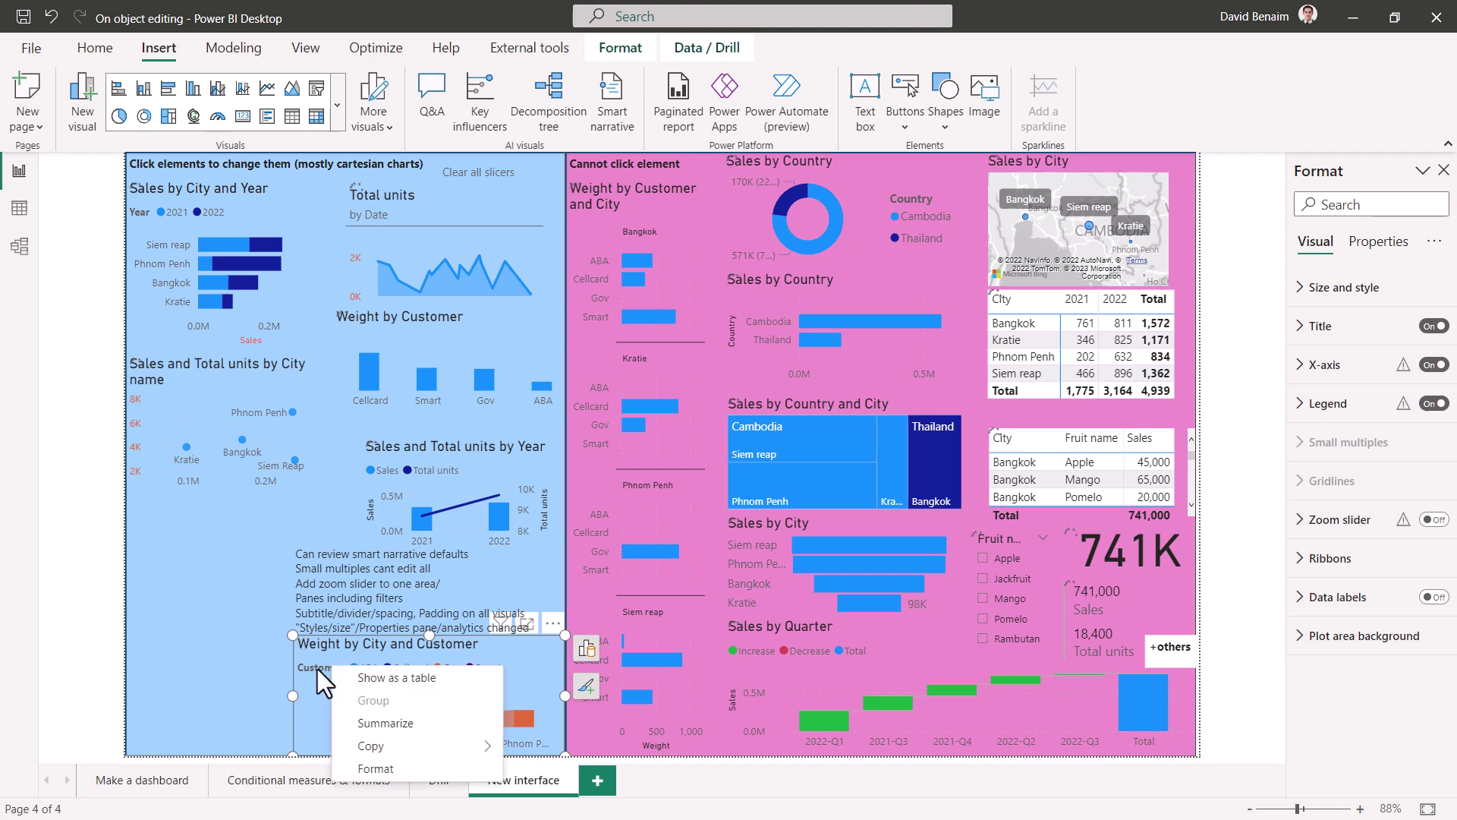
pyautogui.click(364, 676)
pyautogui.click(369, 675)
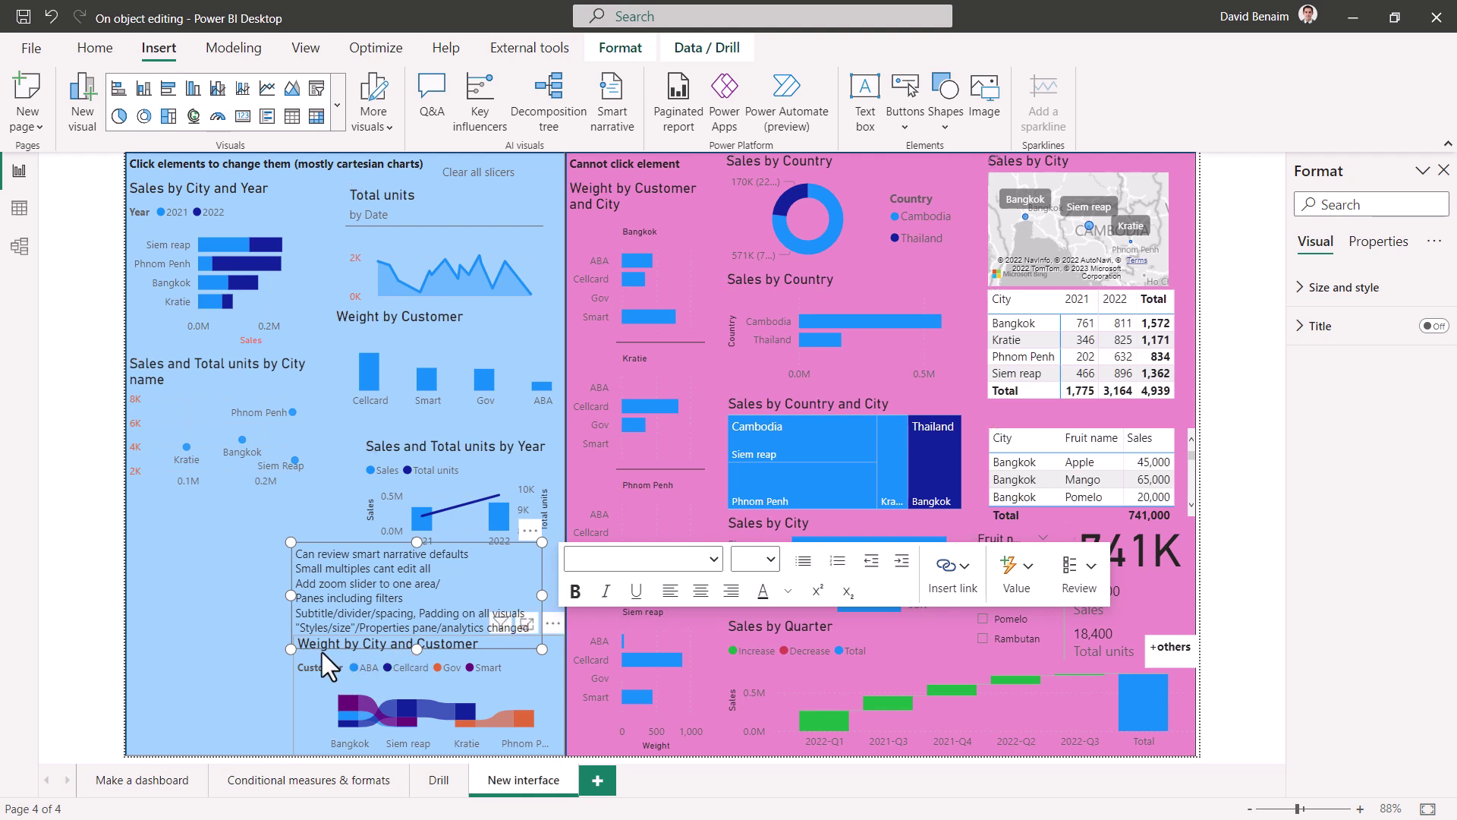
pyautogui.click(428, 320)
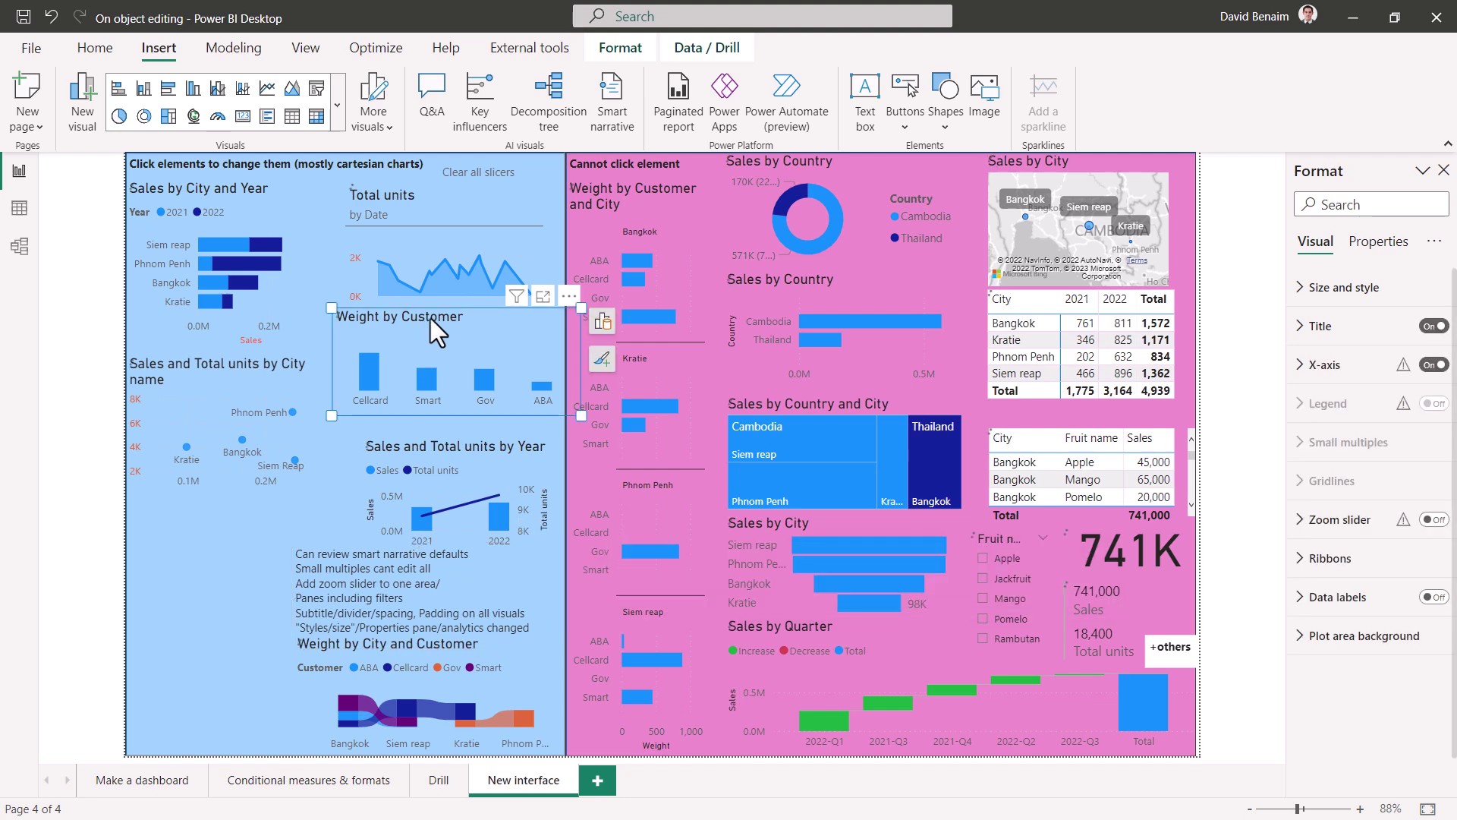
pyautogui.click(440, 317)
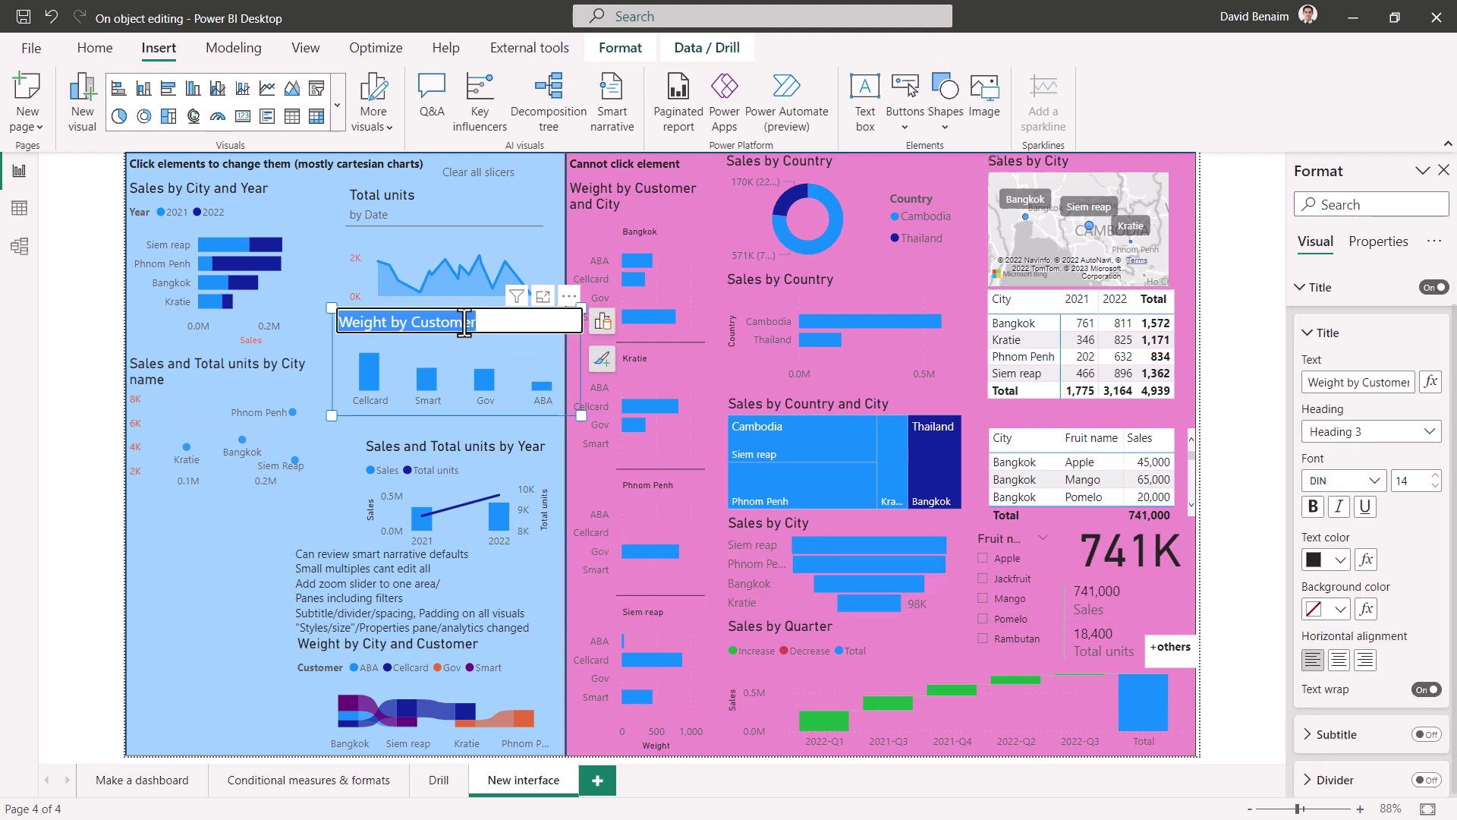
pyautogui.press('End')
pyautogui.write('here')
pyautogui.click(522, 360)
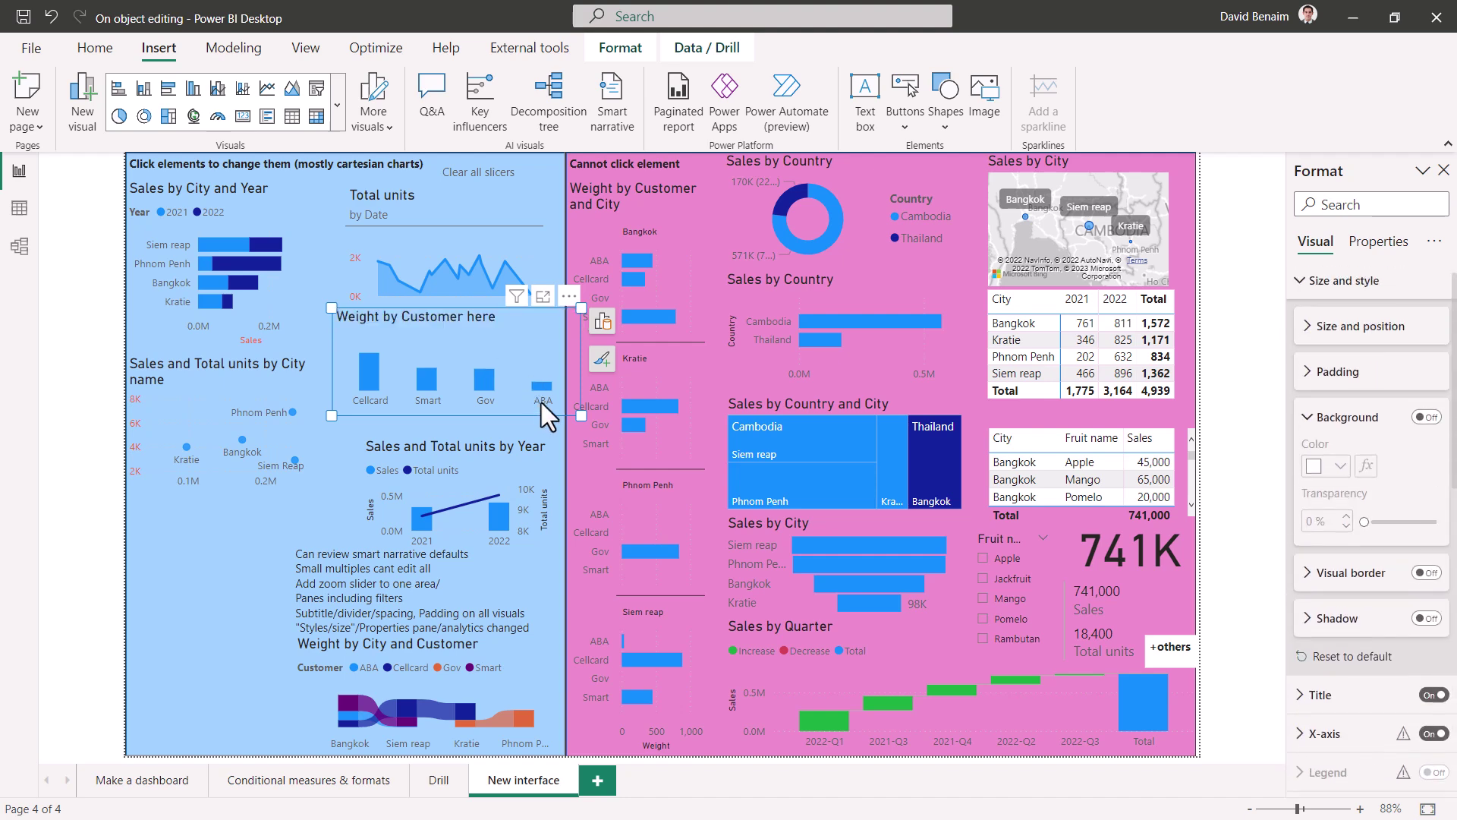
# Step: Replace Customer with Dim Countries' Country on the chart's X-axis
pyautogui.click(604, 324)
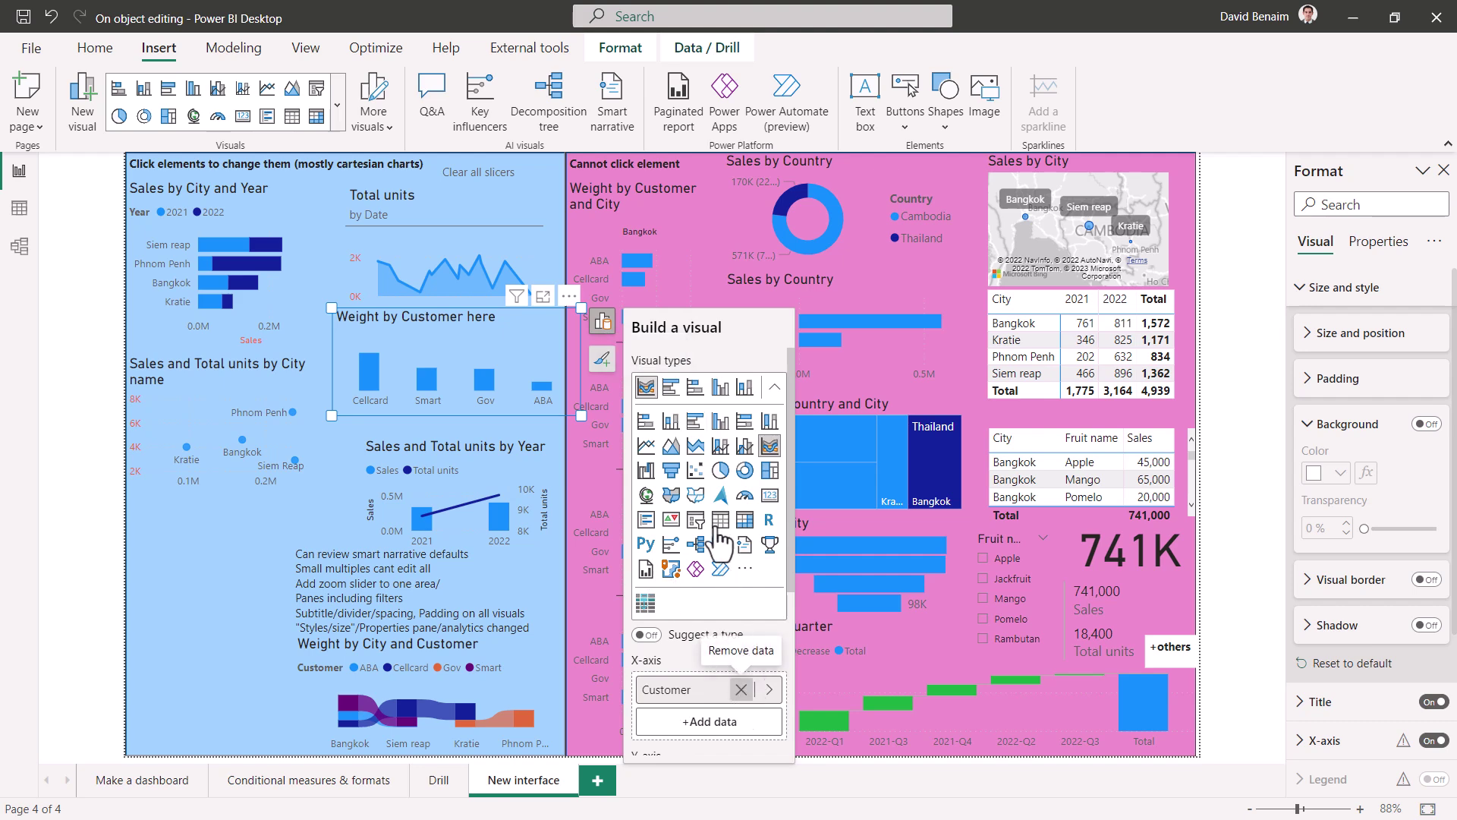
pyautogui.click(740, 689)
pyautogui.click(718, 692)
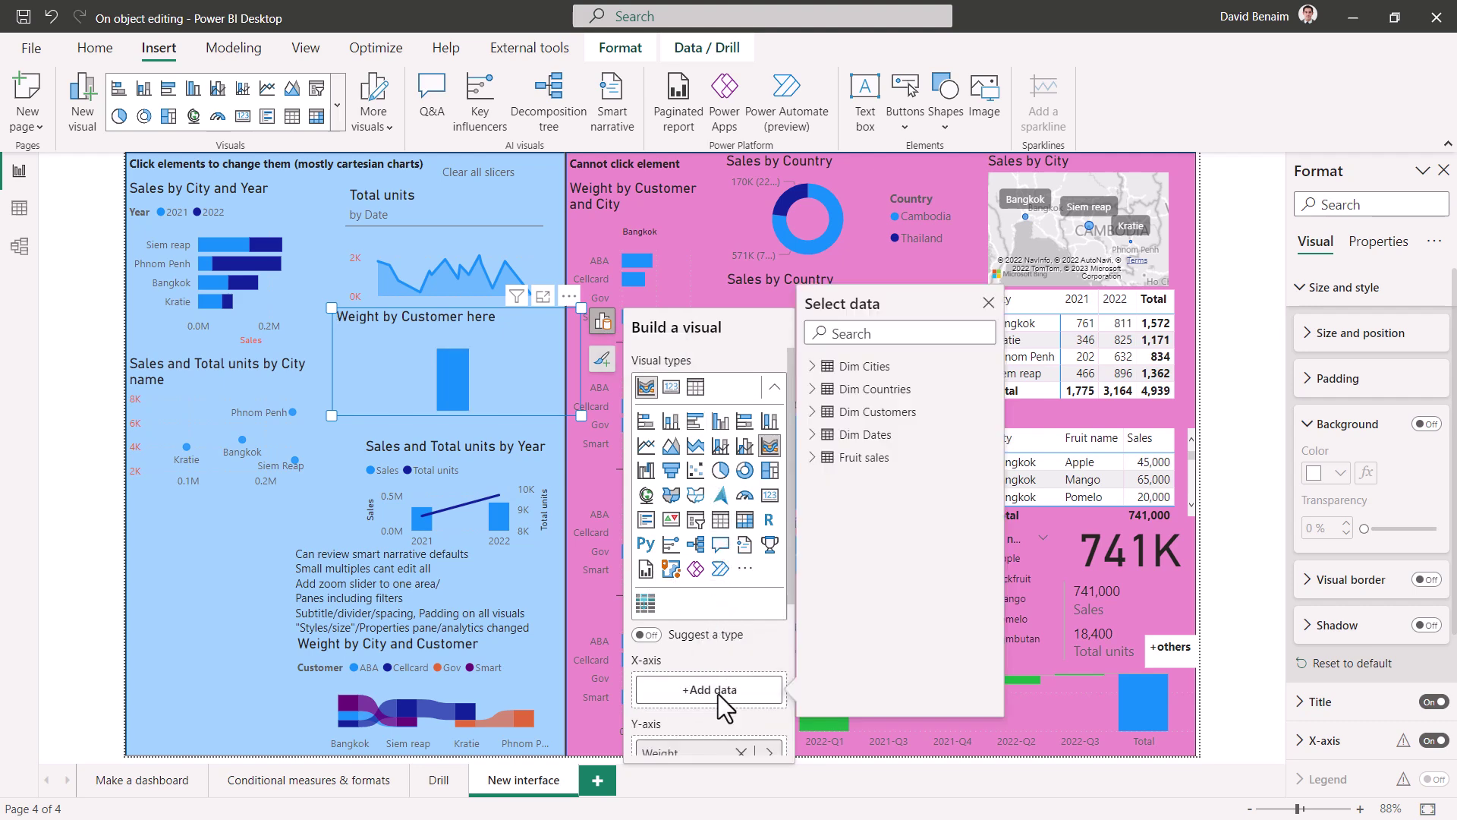
pyautogui.click(814, 390)
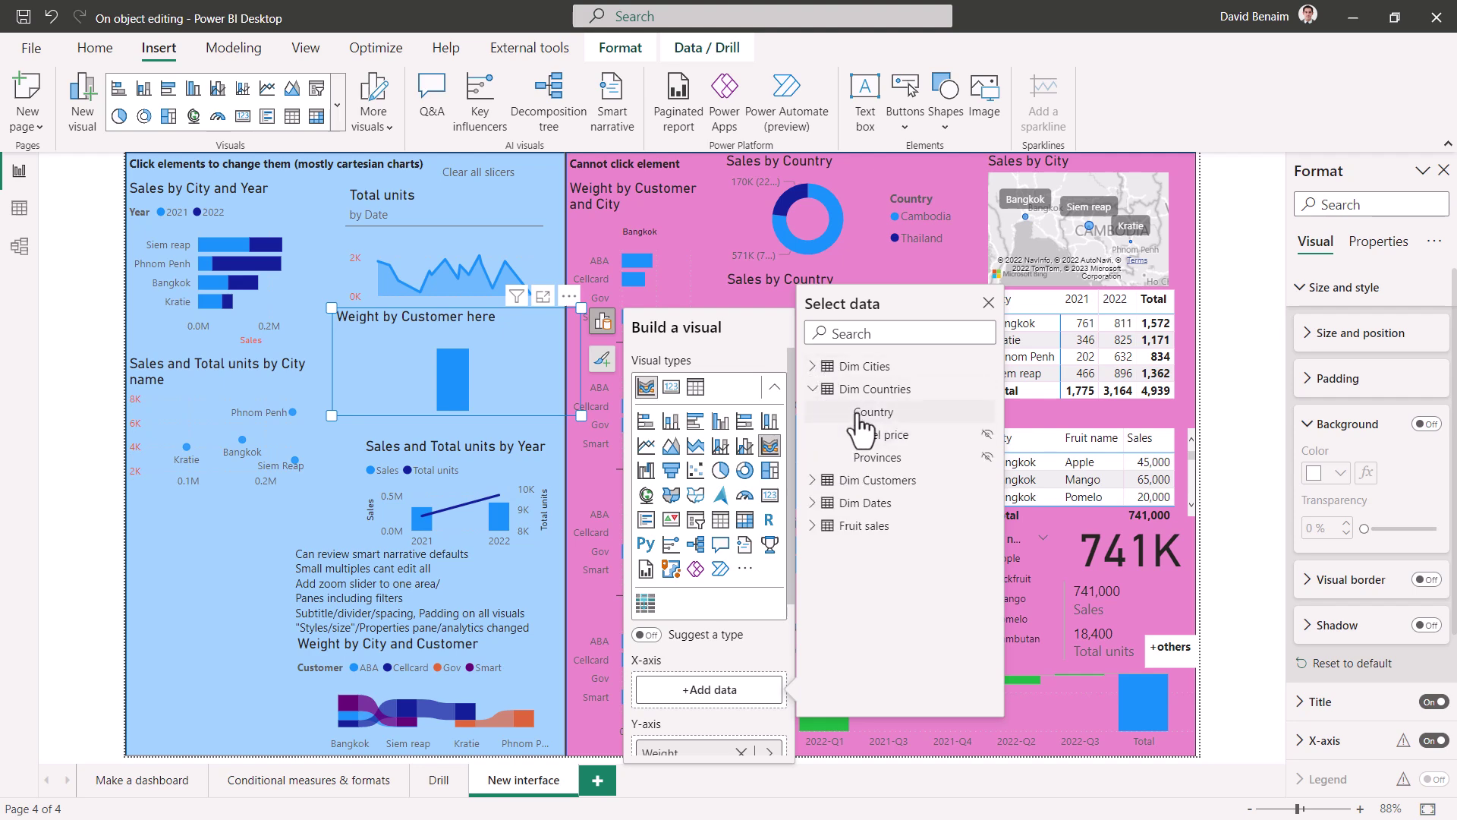
pyautogui.click(863, 413)
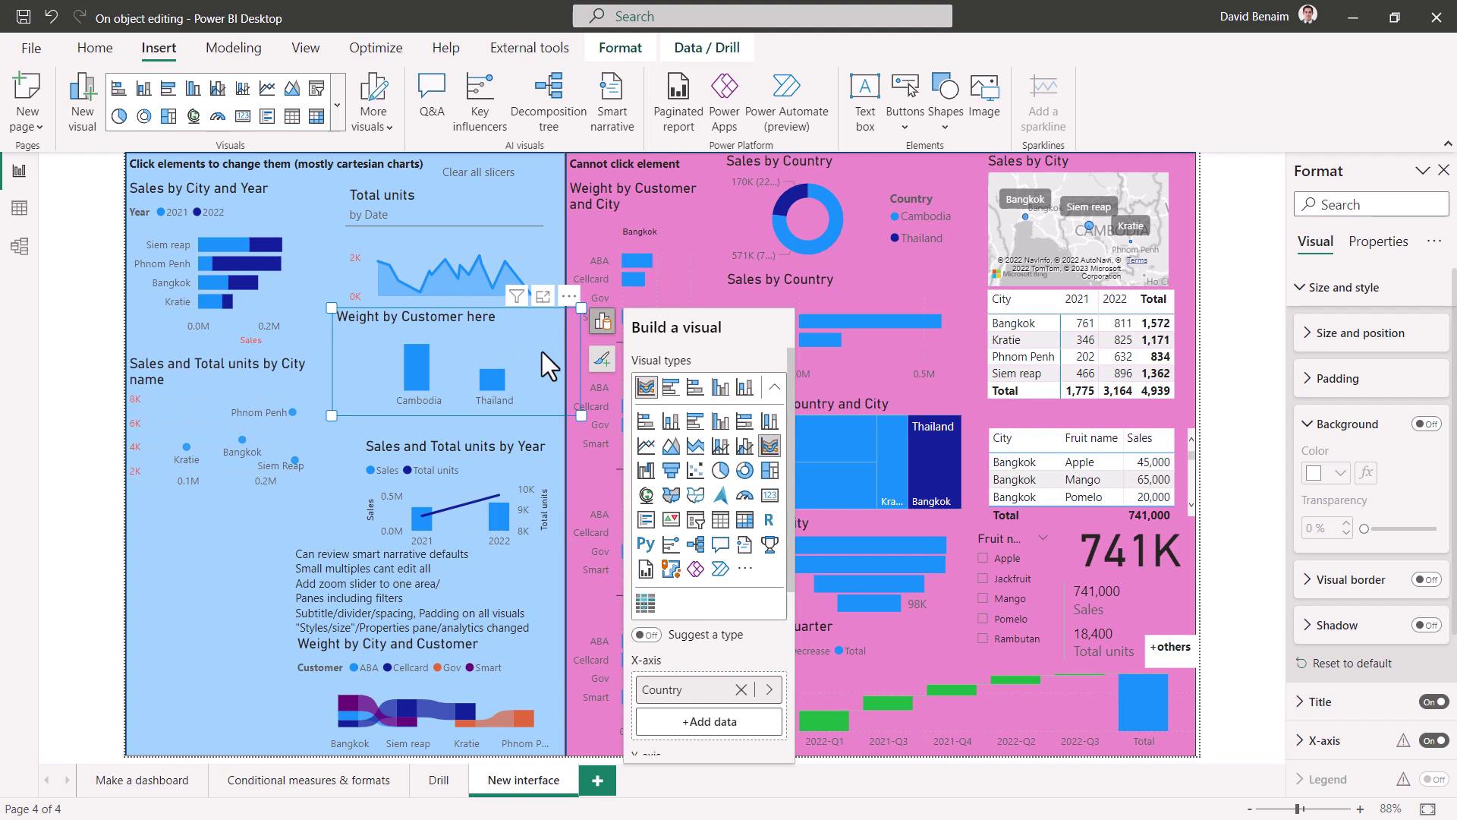
pyautogui.click(454, 333)
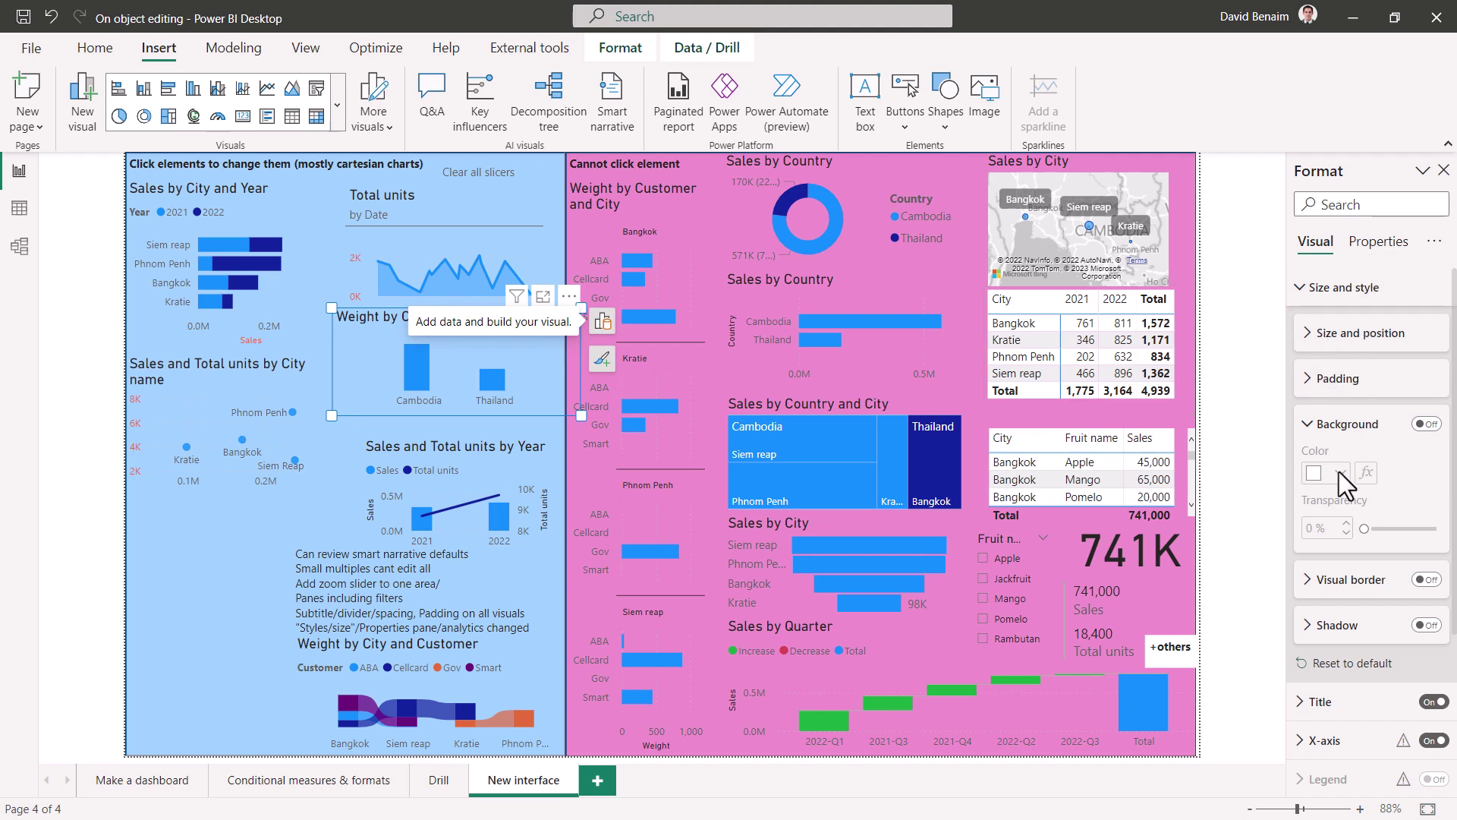
# Step: Turn on the chart's subtitle and a divider line in the Title settings
pyautogui.scroll(-3, 1324, 584)
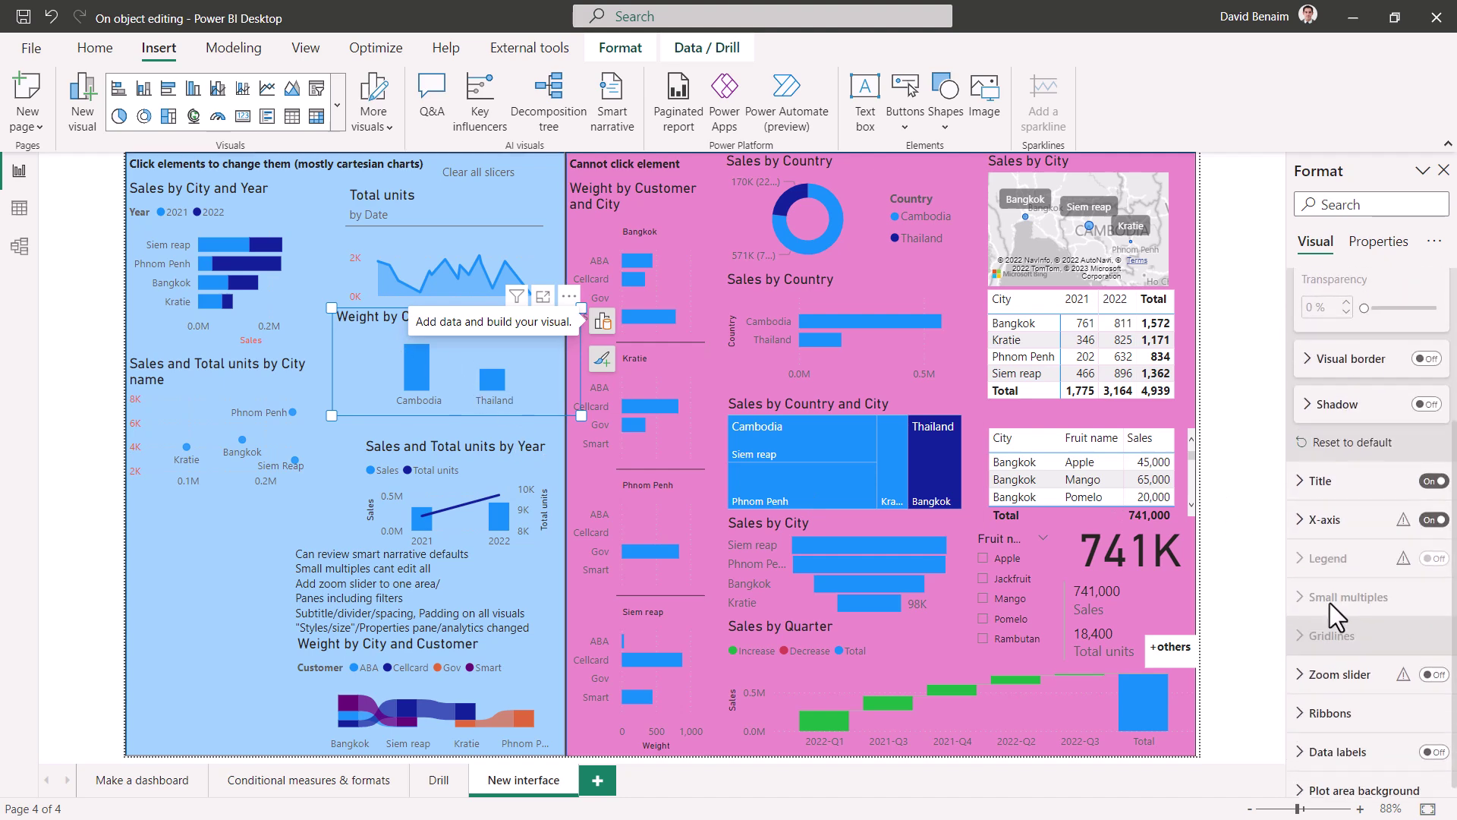
pyautogui.click(1307, 477)
pyautogui.scroll(-1, 1340, 542)
pyautogui.scroll(-2, 1339, 542)
pyautogui.click(1424, 651)
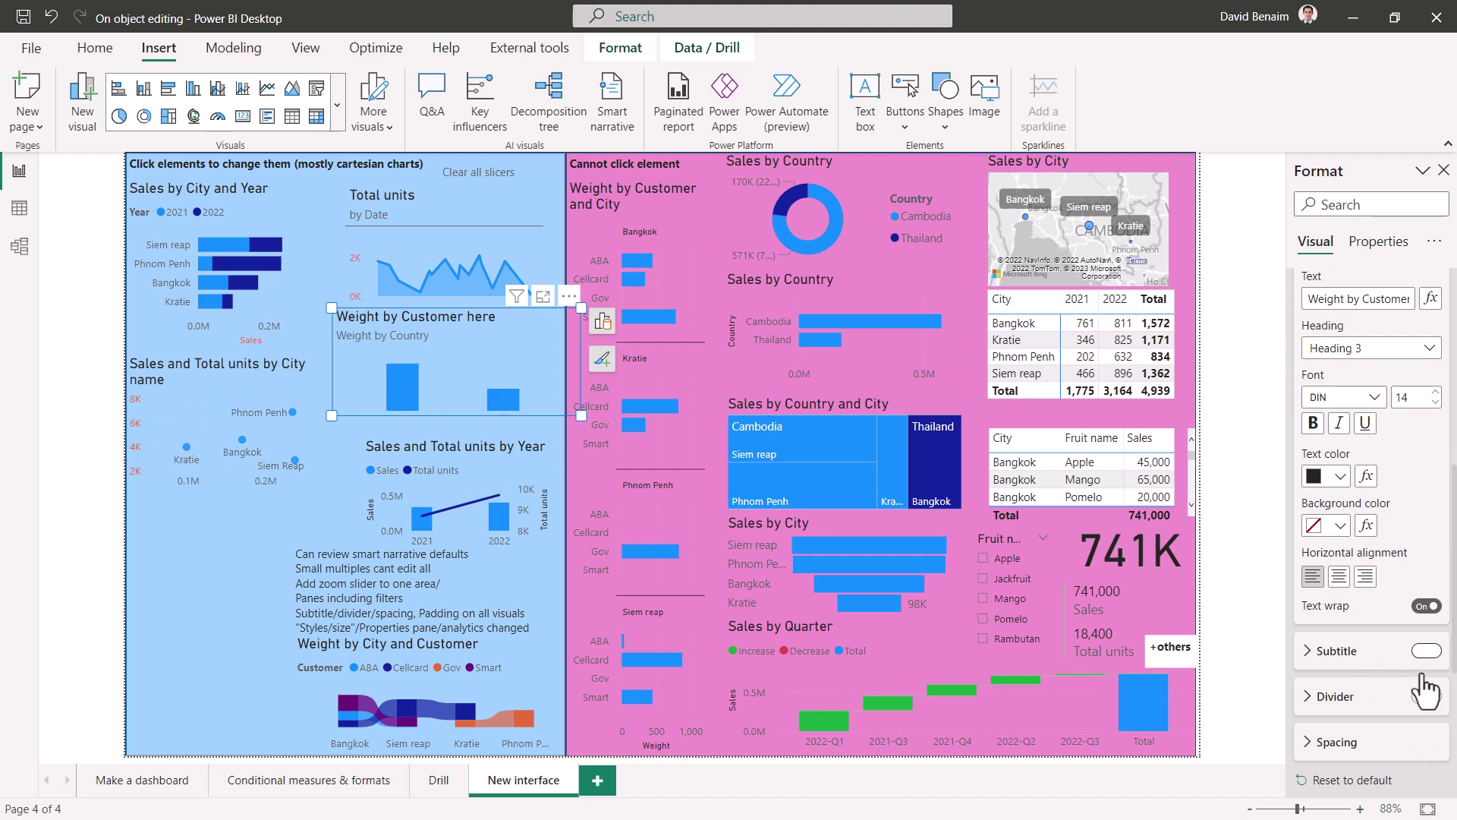
pyautogui.click(1426, 696)
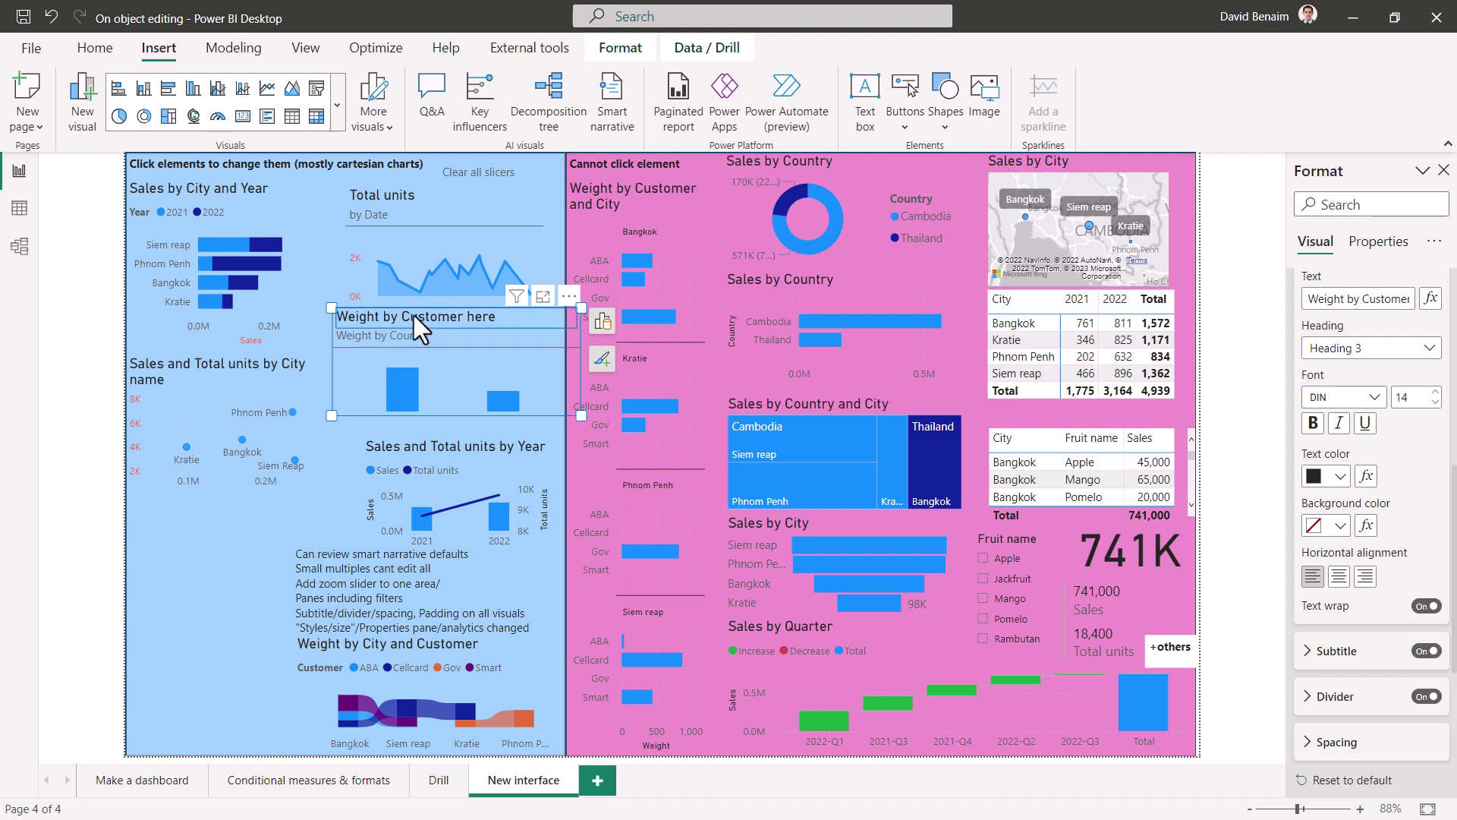
# Step: Enable customized title spacing and set the space below the subtitle to 9 px
pyautogui.click(1307, 745)
pyautogui.scroll(-3, 1400, 622)
pyautogui.click(1427, 505)
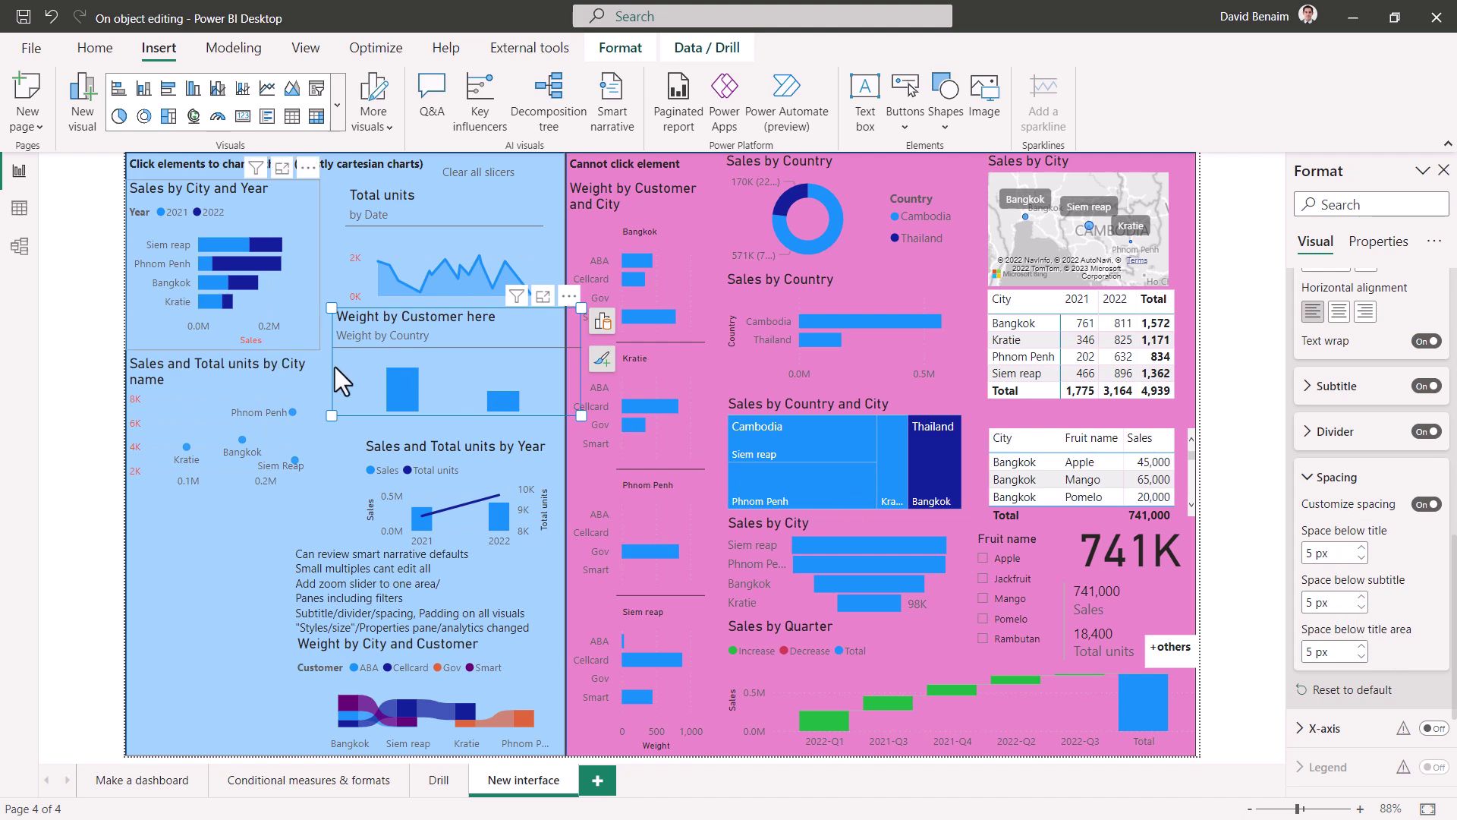
pyautogui.doubleClick(1309, 602)
pyautogui.write('90')
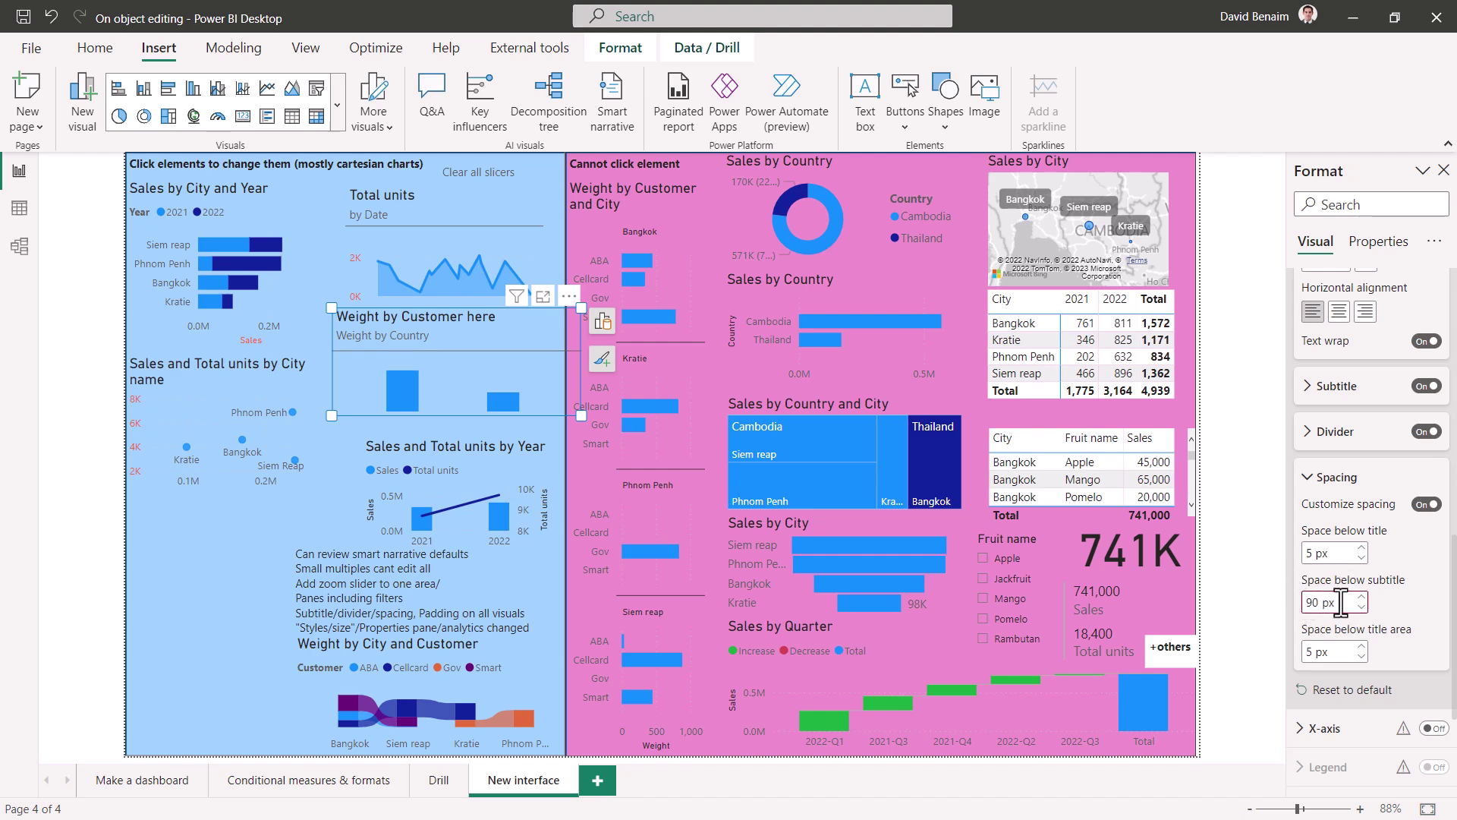
pyautogui.press('BackSpace')
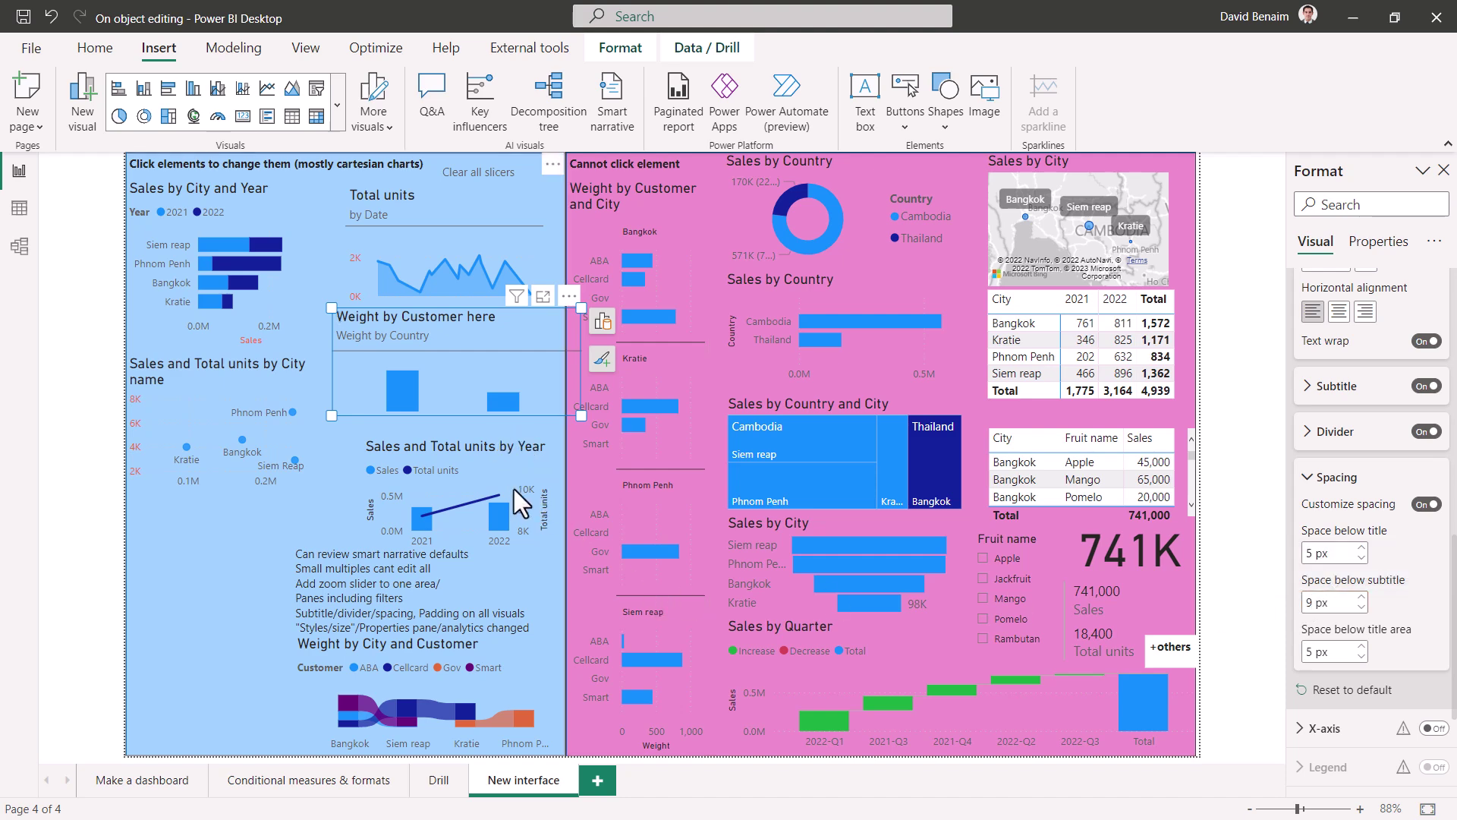
# Step: Add data labels to Sales by City and Year and fill its 2022 bars orange
pyautogui.doubleClick(249, 262)
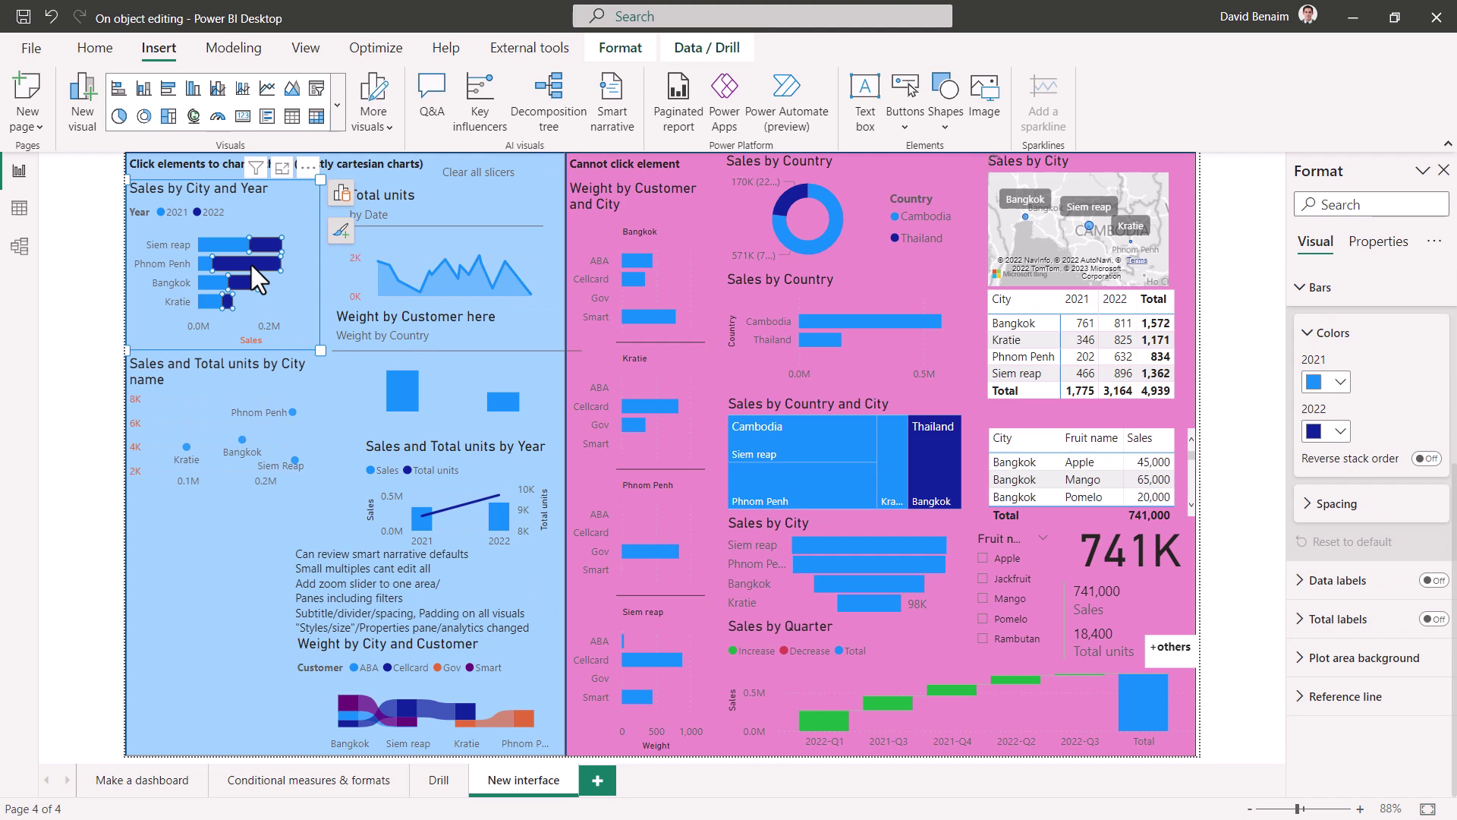
pyautogui.rightClick(249, 261)
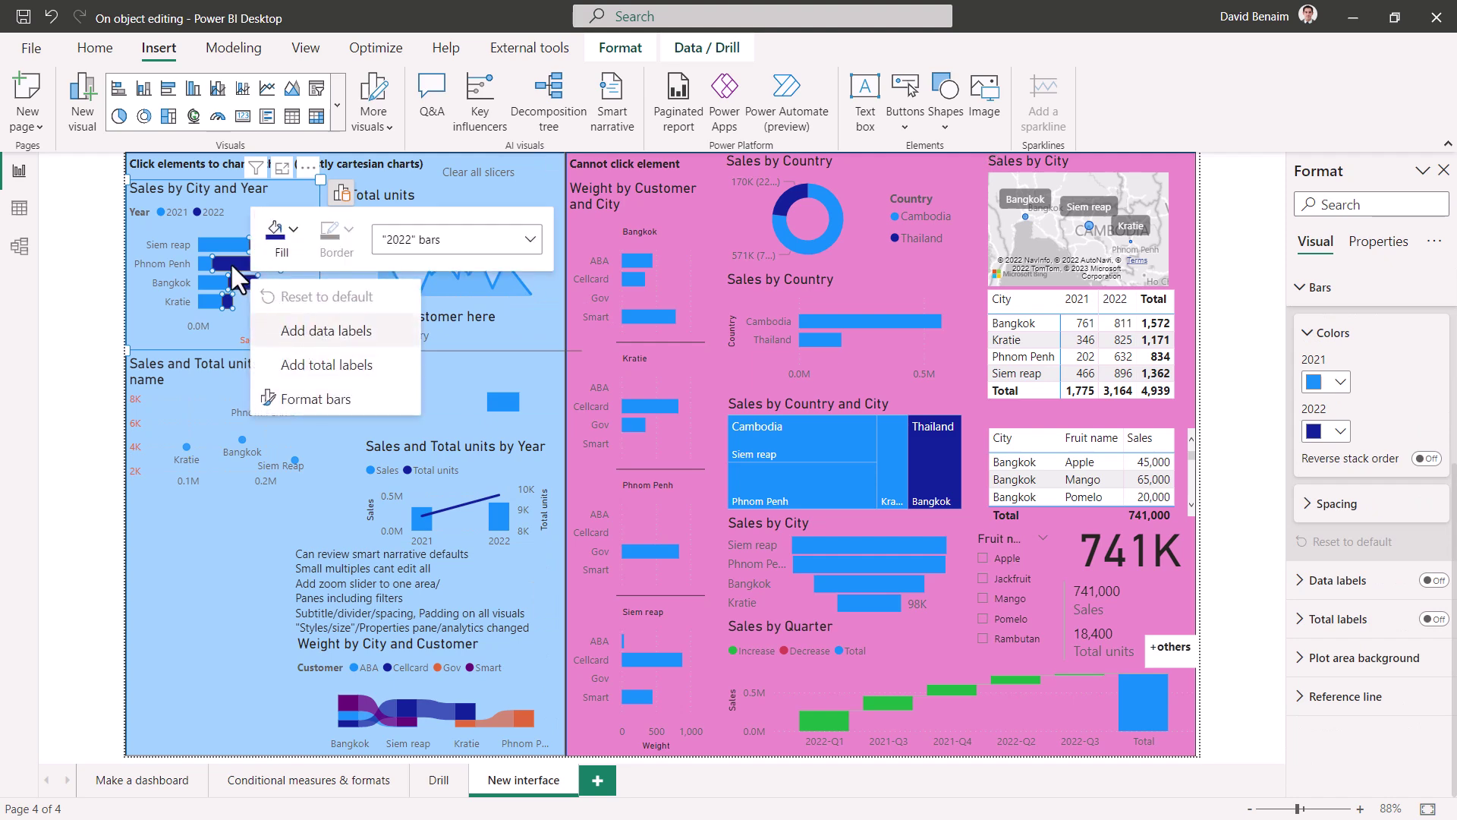
pyautogui.click(229, 261)
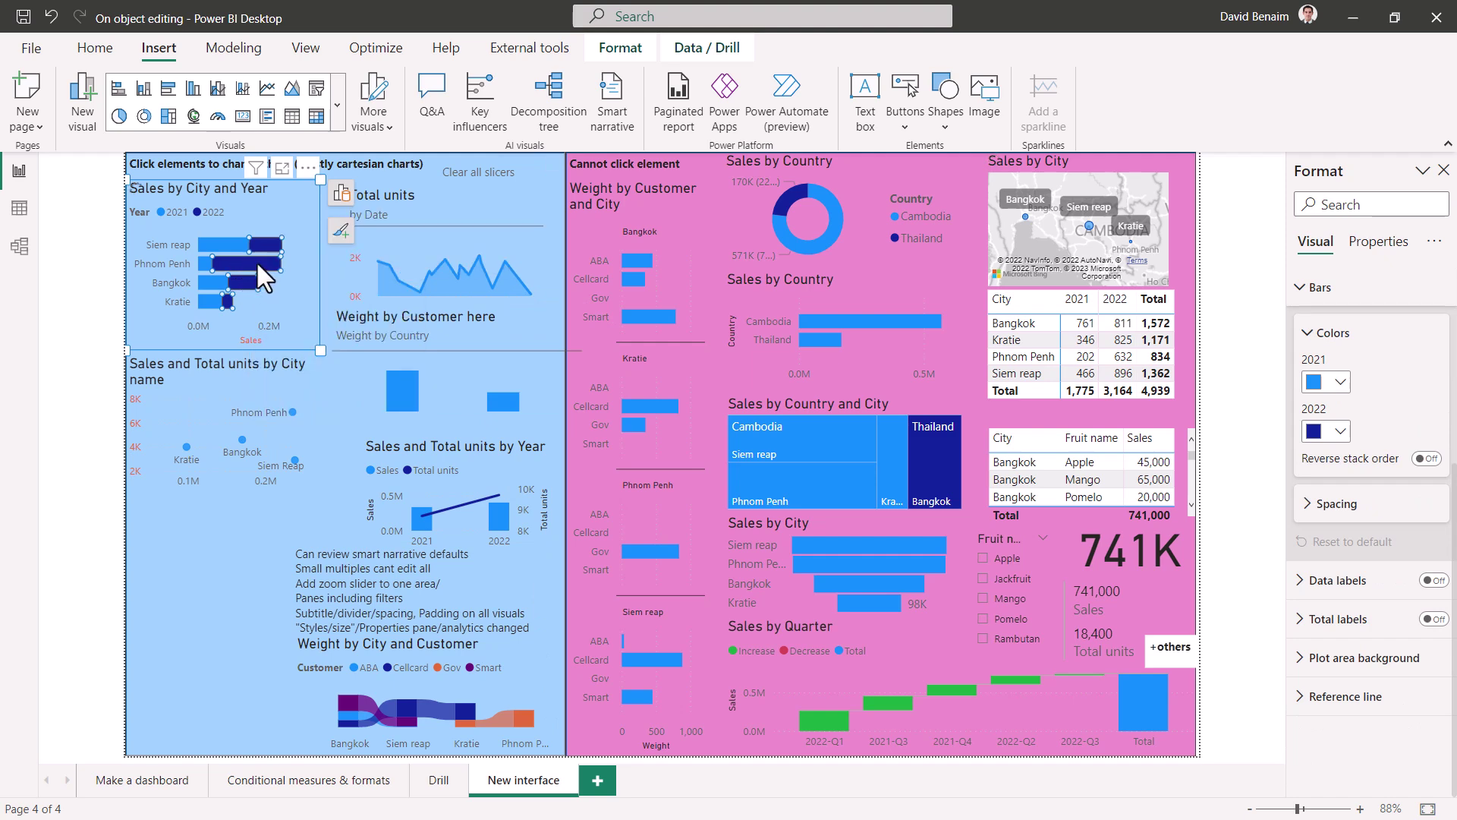
pyautogui.rightClick(259, 262)
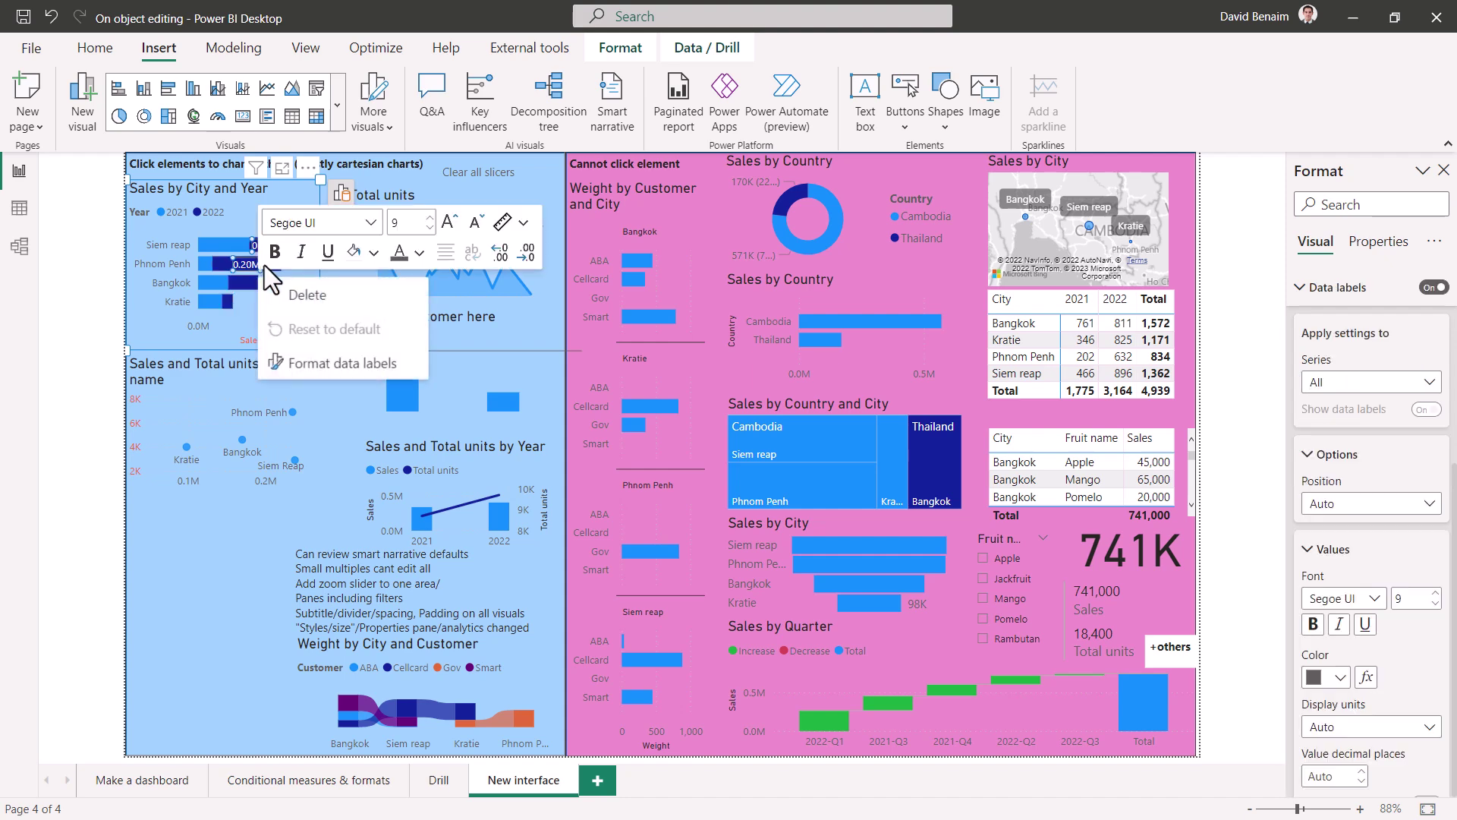
pyautogui.rightClick(219, 261)
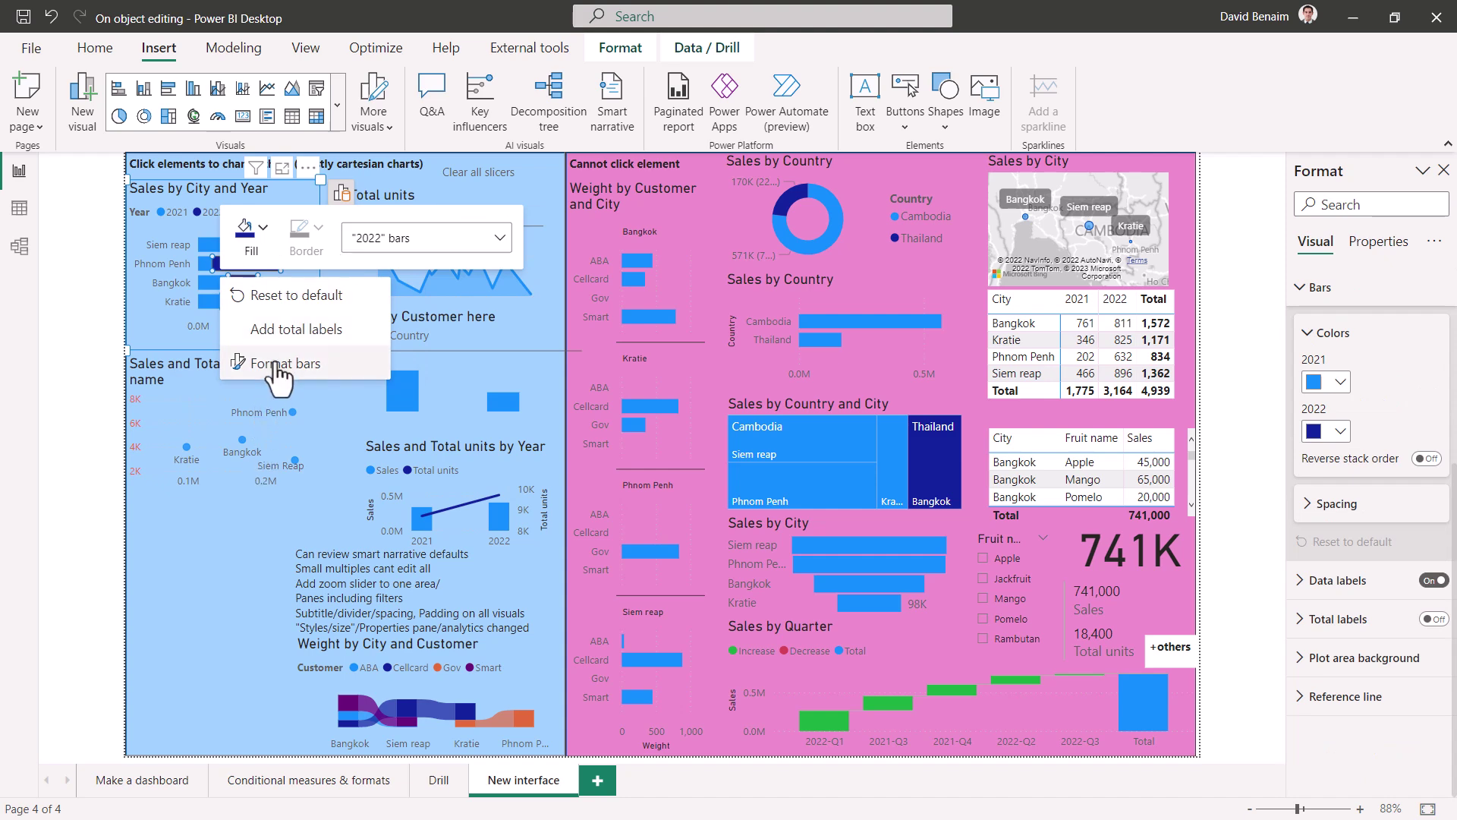
pyautogui.click(251, 231)
pyautogui.rightClick(269, 288)
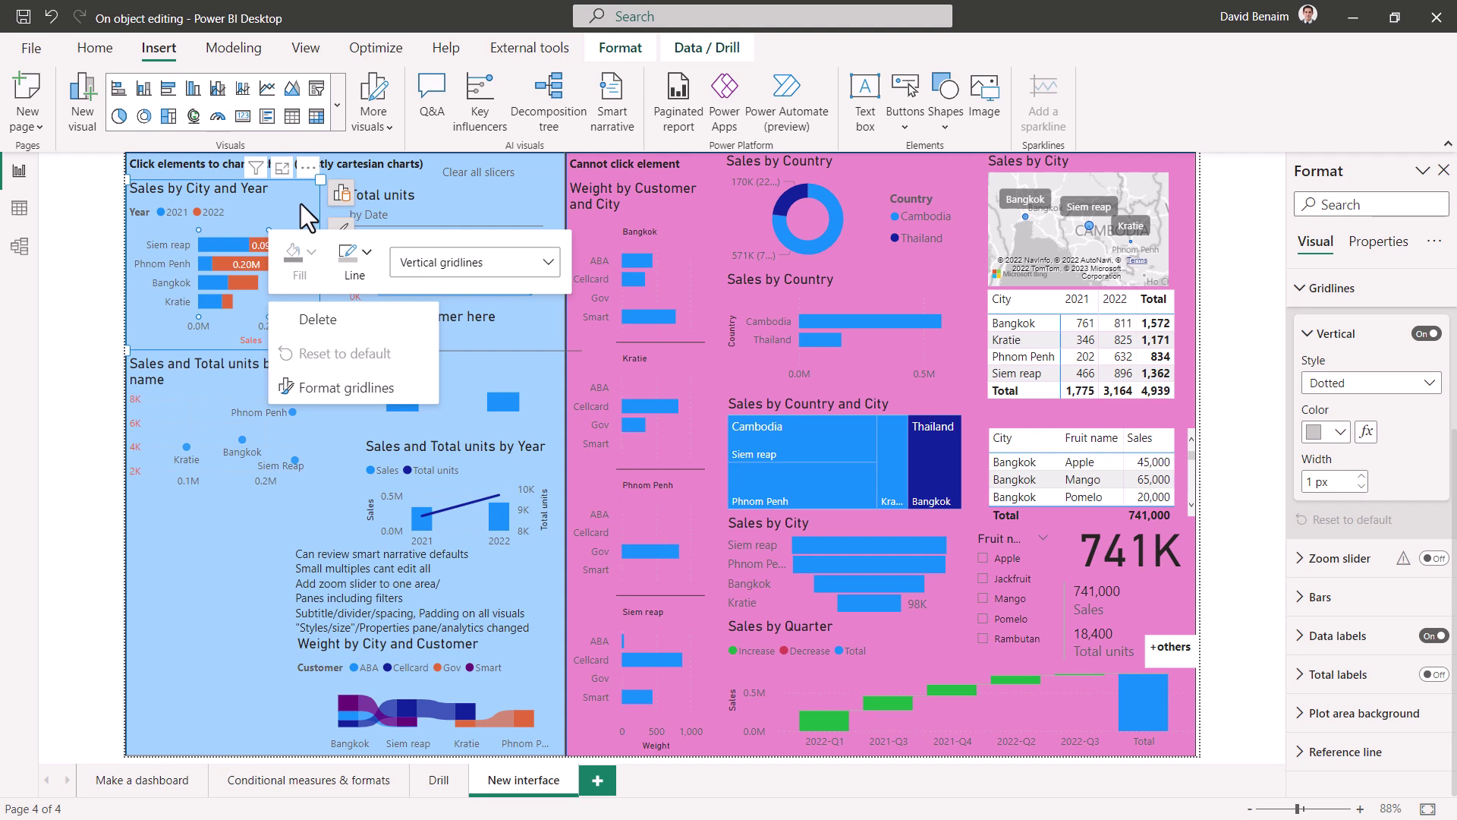
# Step: Expand the chart's Reference line settings, then show its general properties
pyautogui.click(1299, 755)
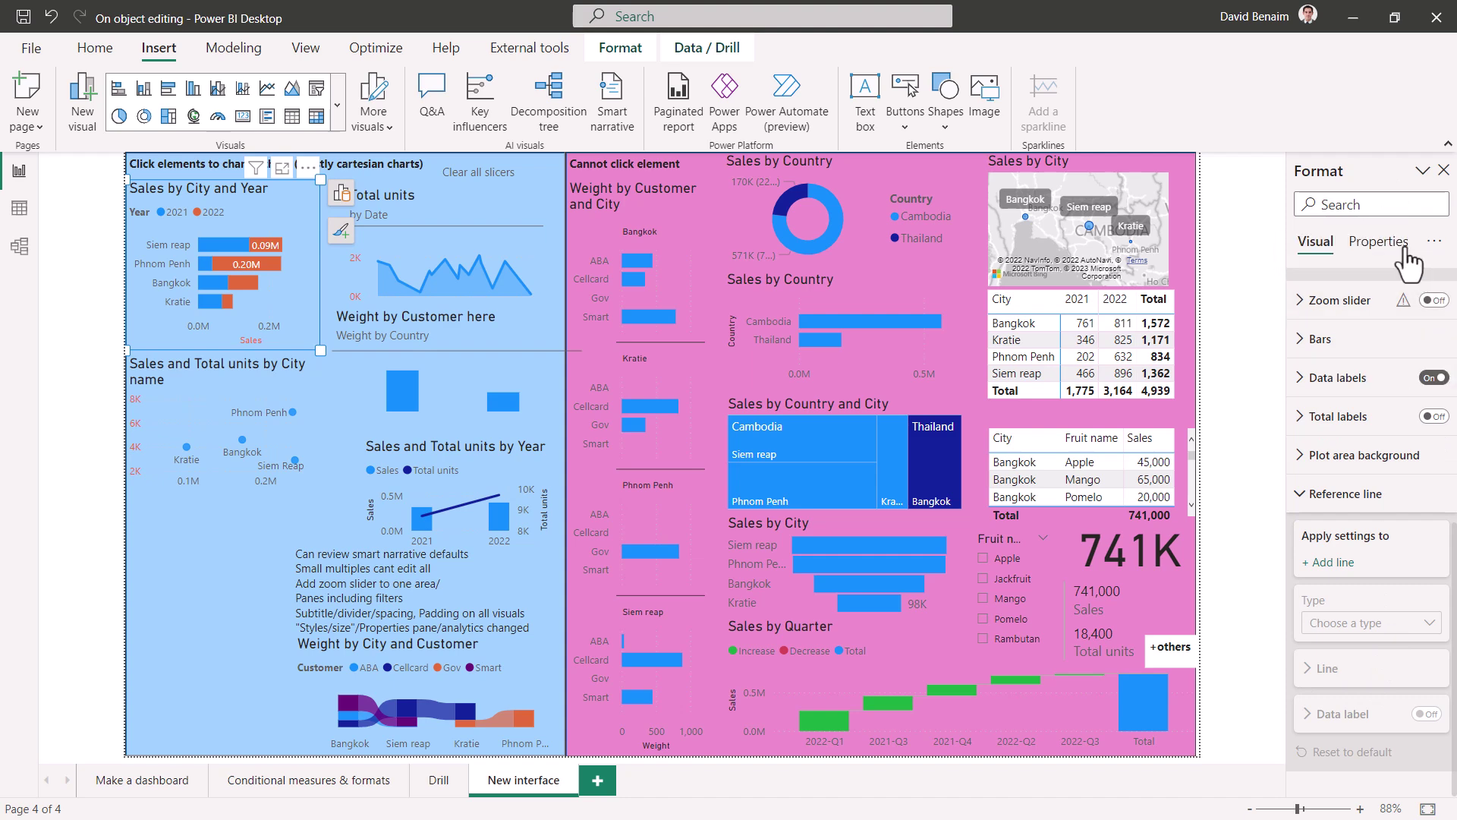
pyautogui.click(1373, 244)
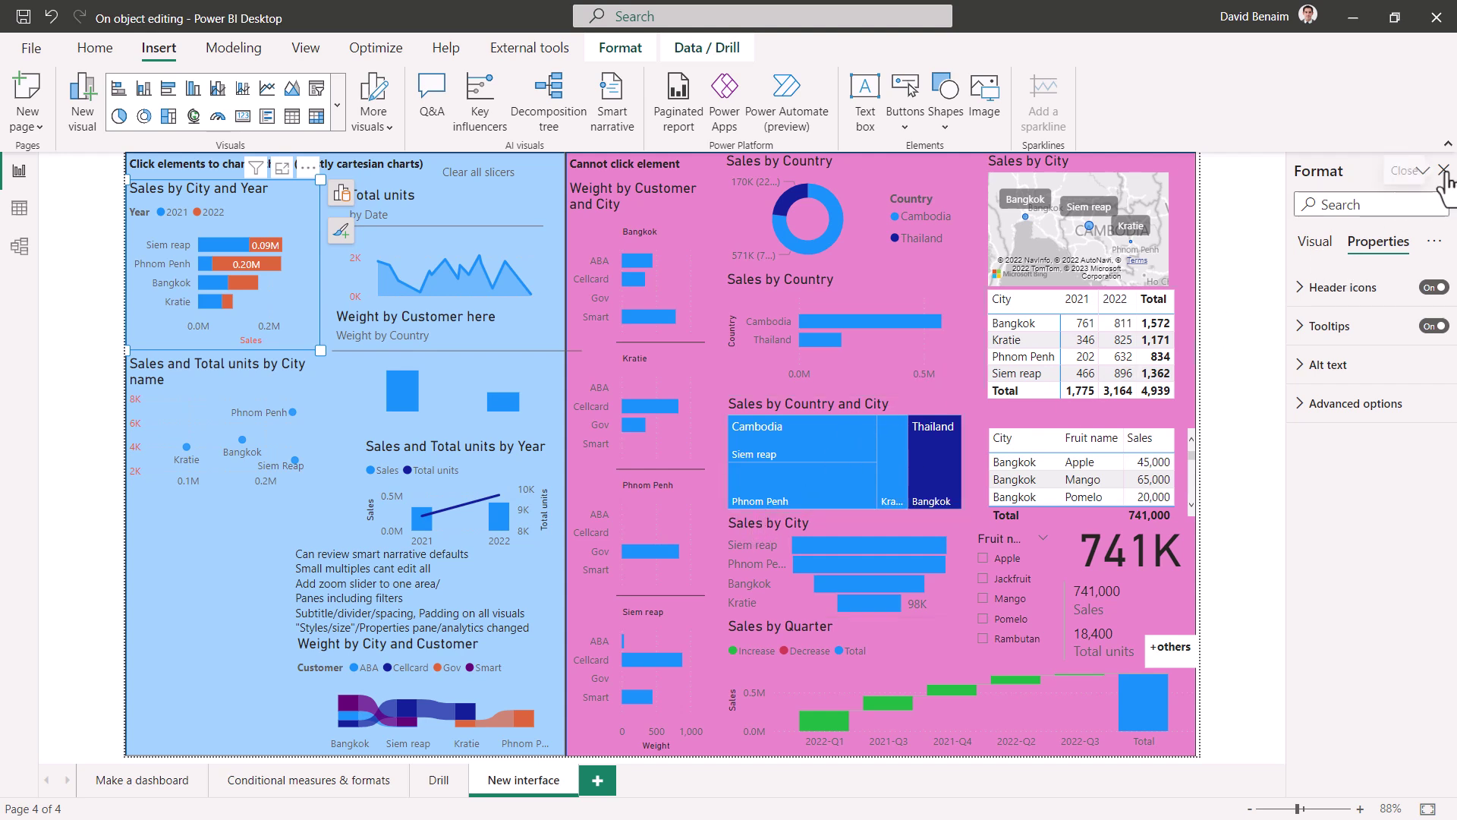
# Step: Insert a smart narrative and resize it into the blue panel's lower-left corner
pyautogui.click(185, 563)
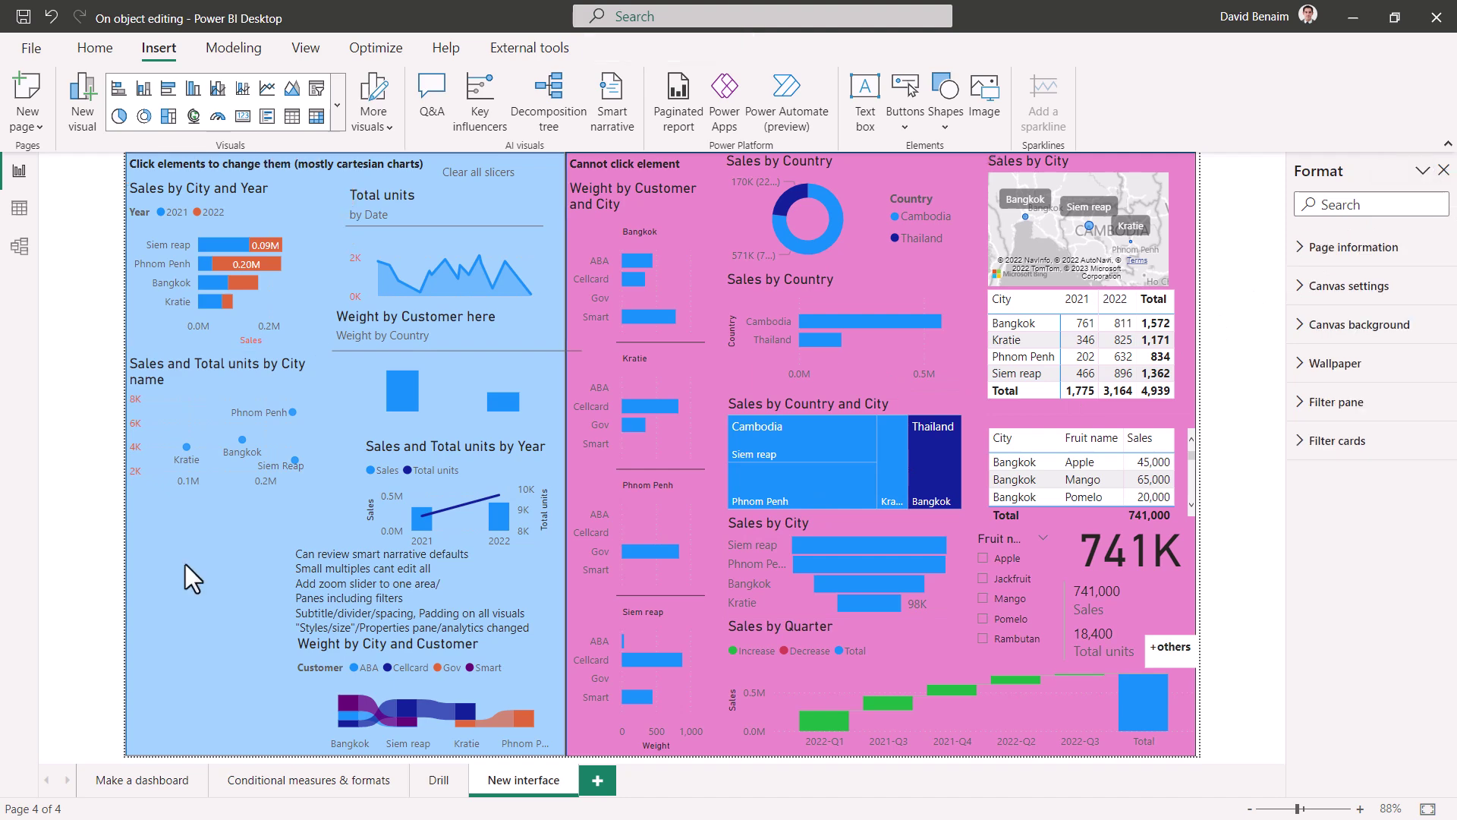
pyautogui.click(339, 102)
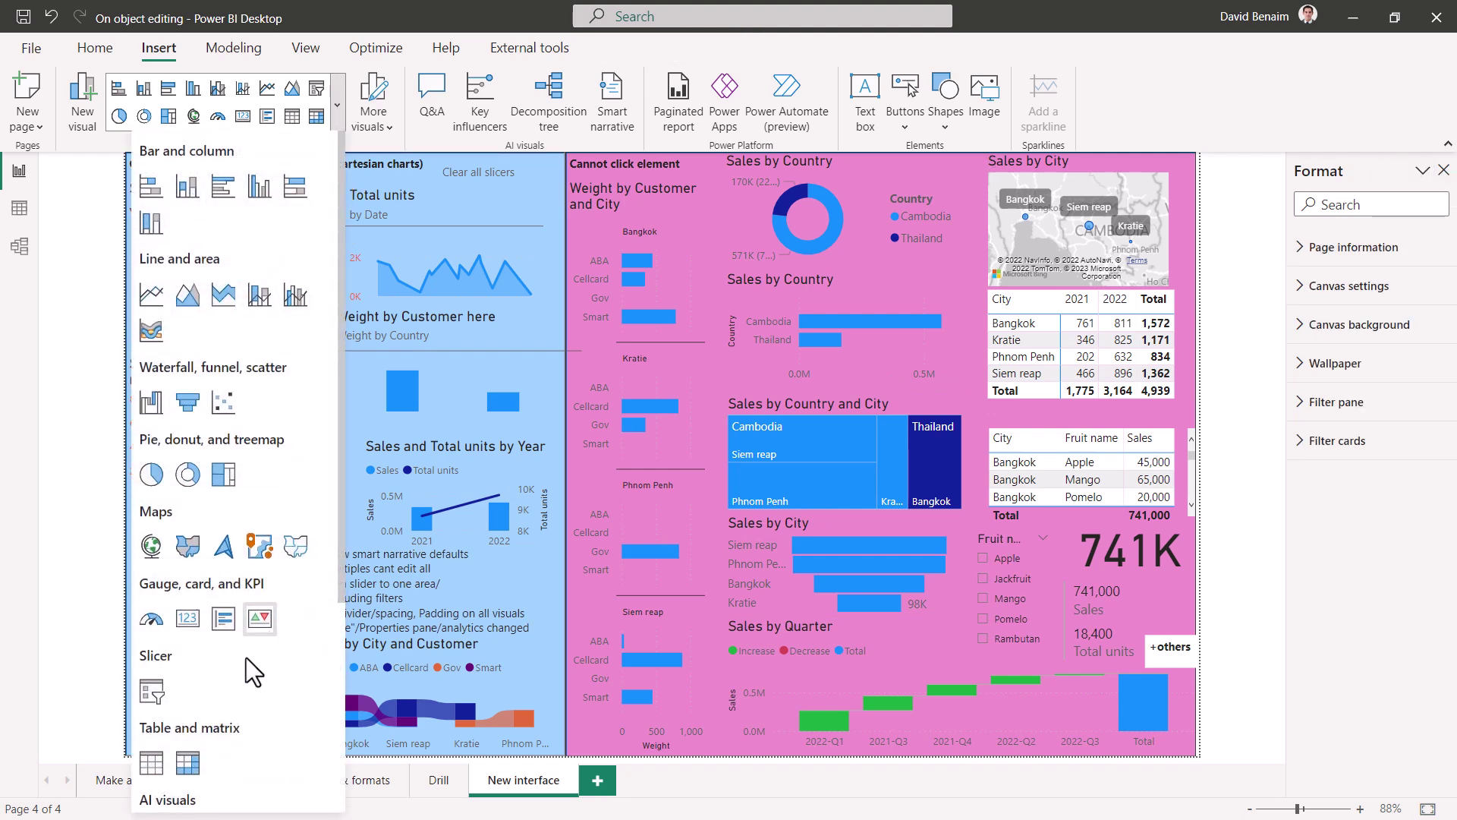
pyautogui.scroll(-4, 228, 671)
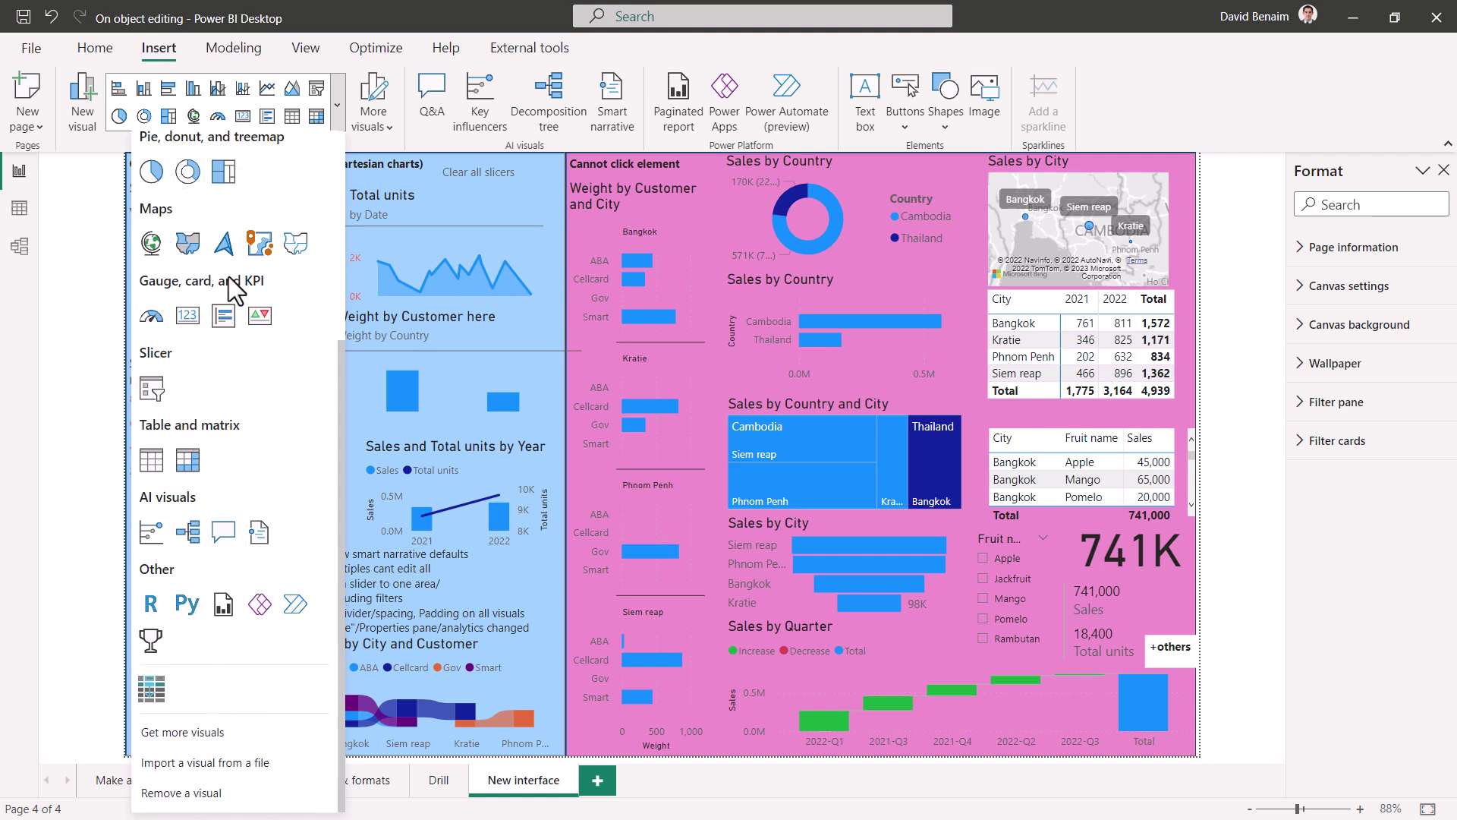
pyautogui.click(275, 546)
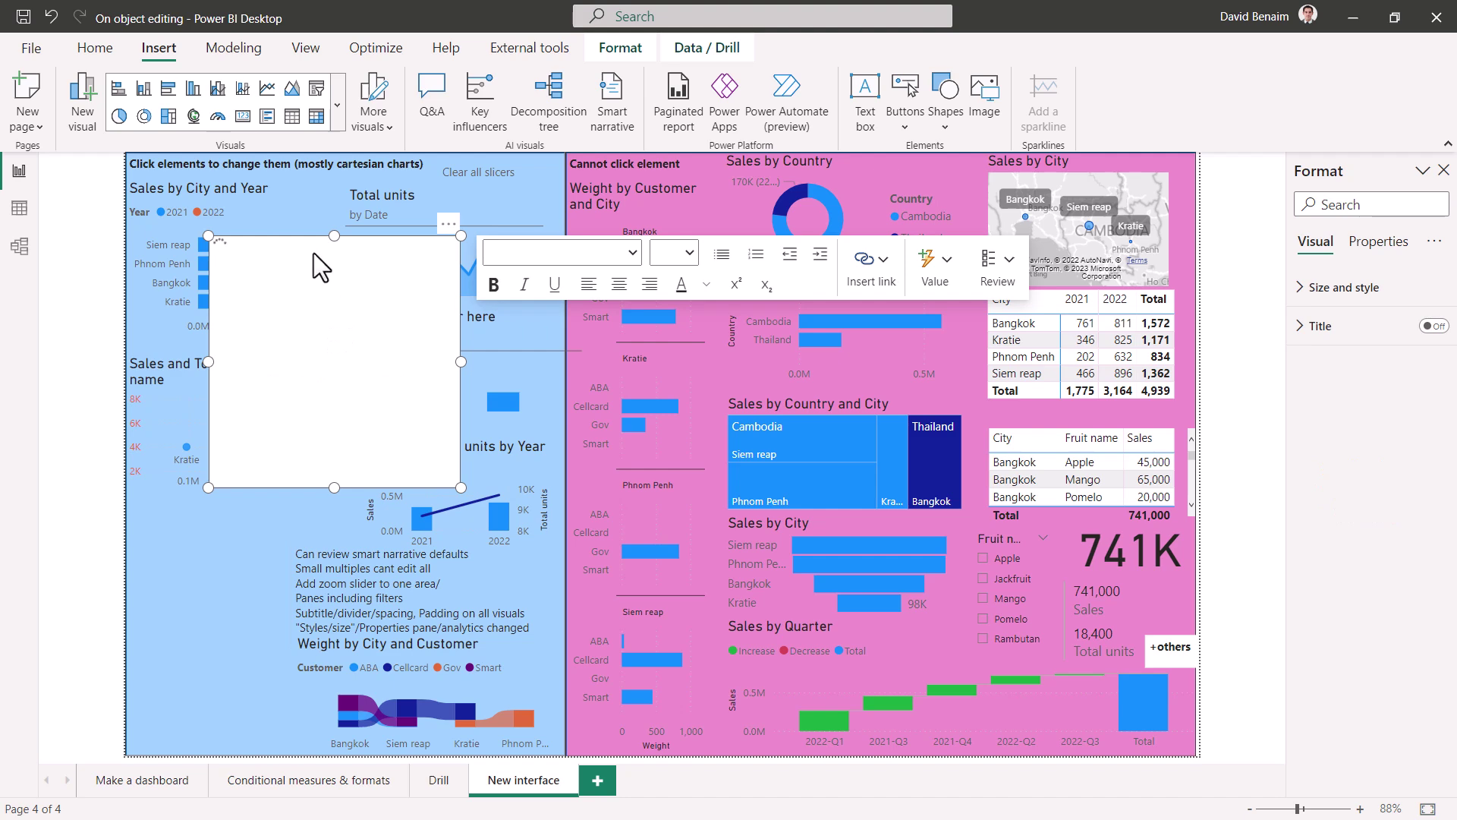
pyautogui.moveTo(334, 233); pyautogui.dragTo(335, 329)
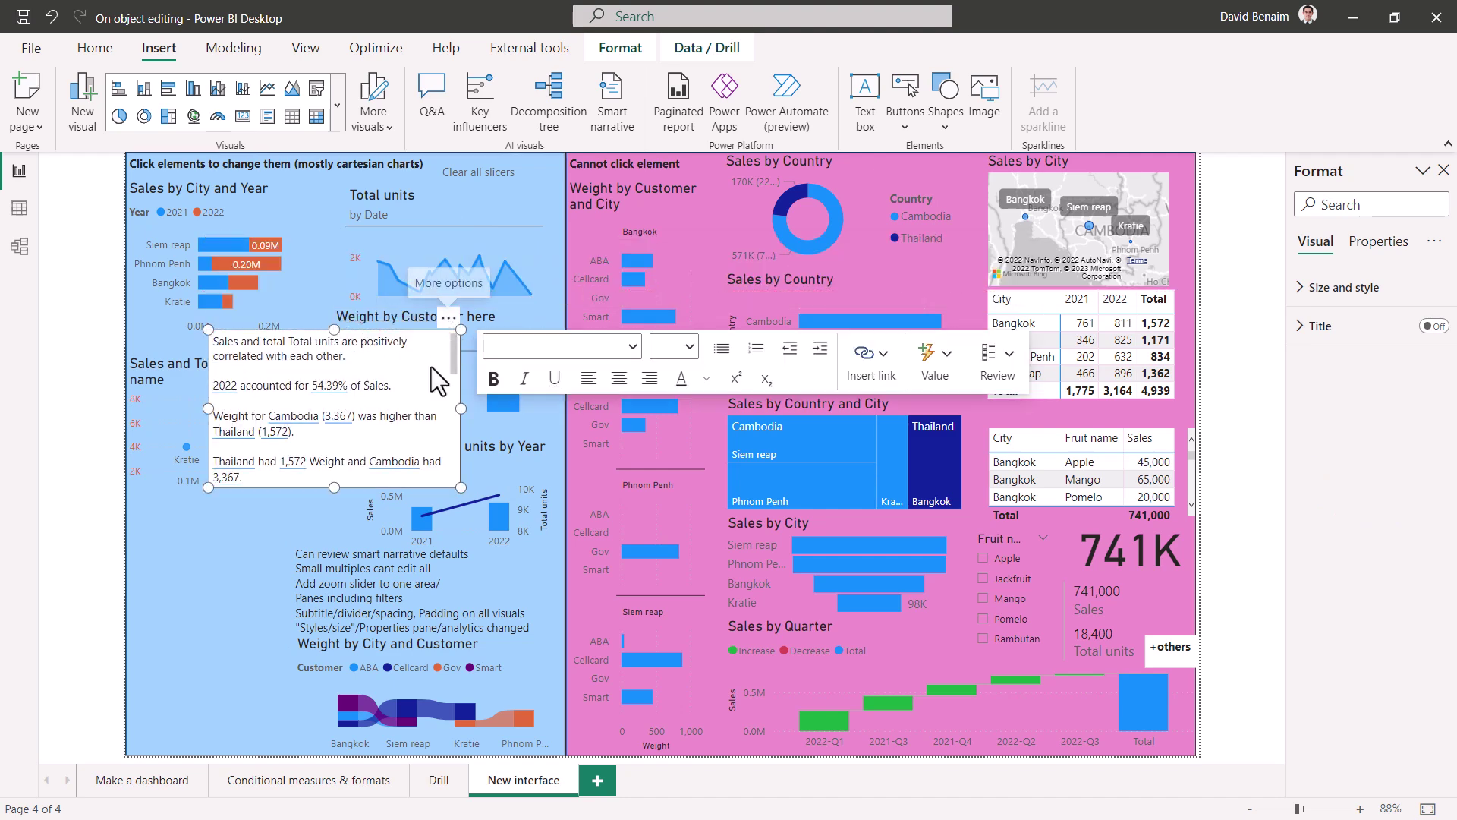
pyautogui.moveTo(405, 402); pyautogui.dragTo(348, 598)
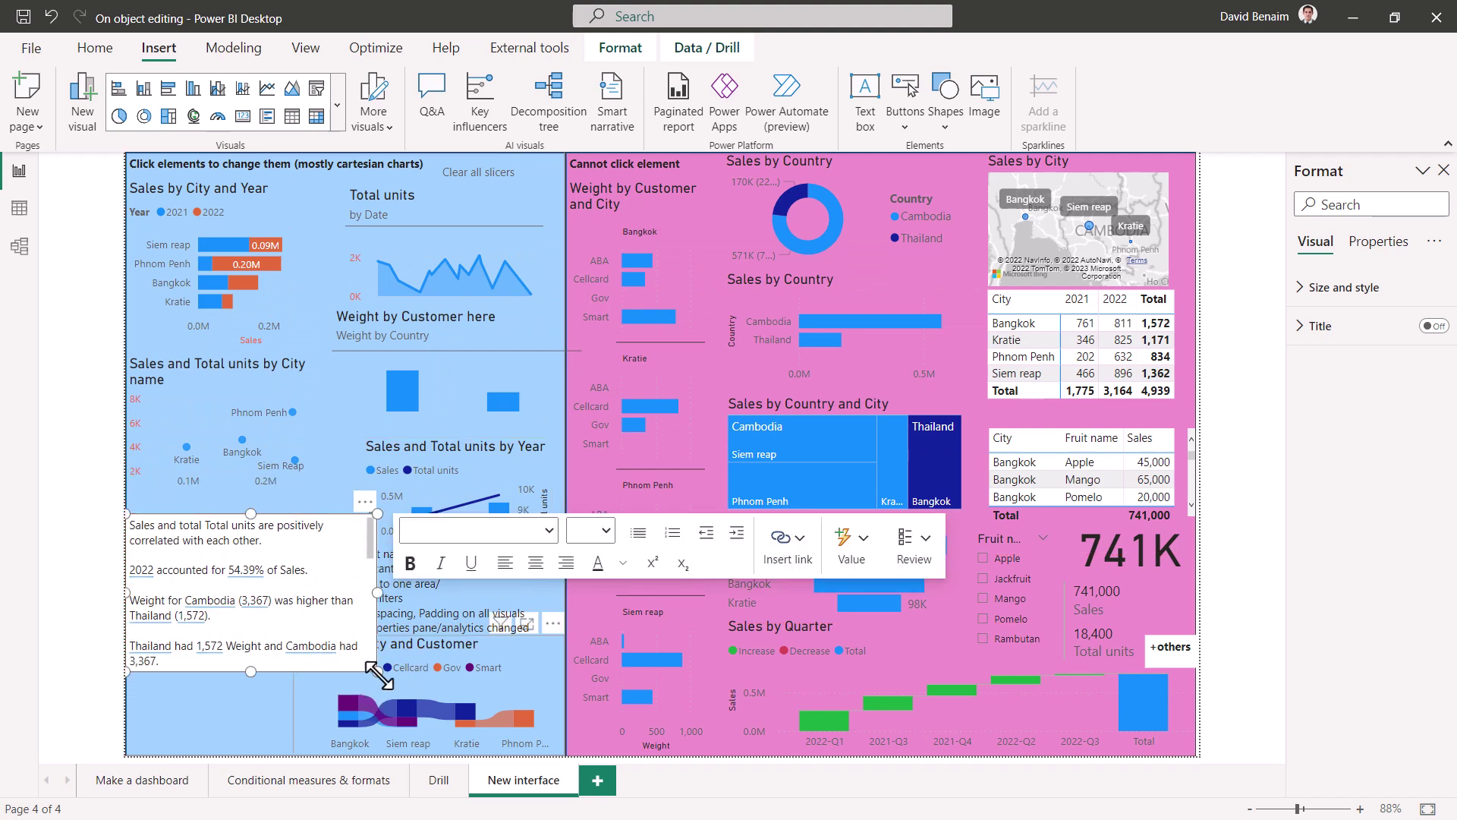
pyautogui.moveTo(377, 671); pyautogui.dragTo(287, 761)
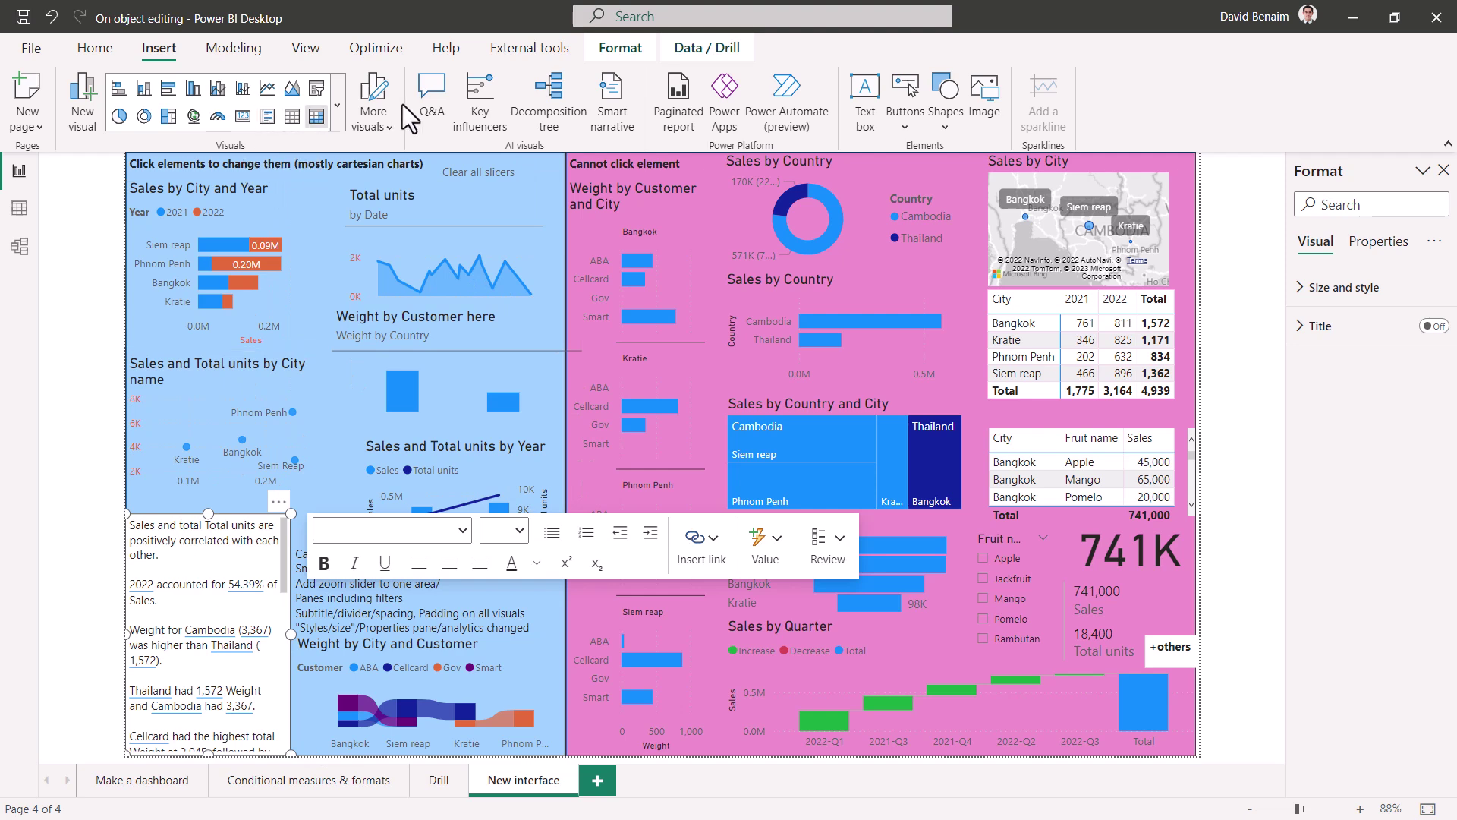
# Step: Insert an empty text box and try its Value and Review options
pyautogui.click(876, 110)
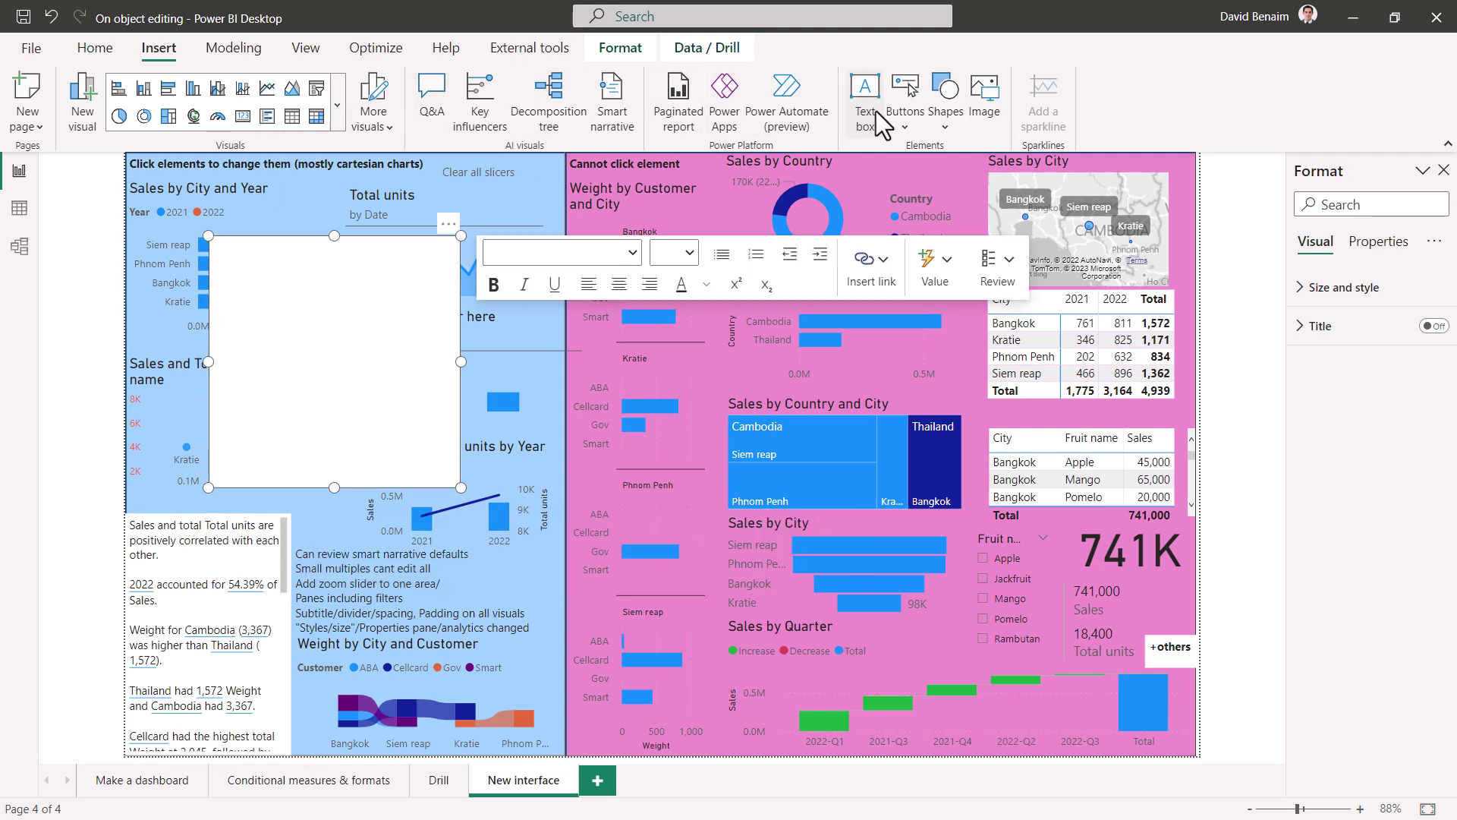
pyautogui.click(947, 261)
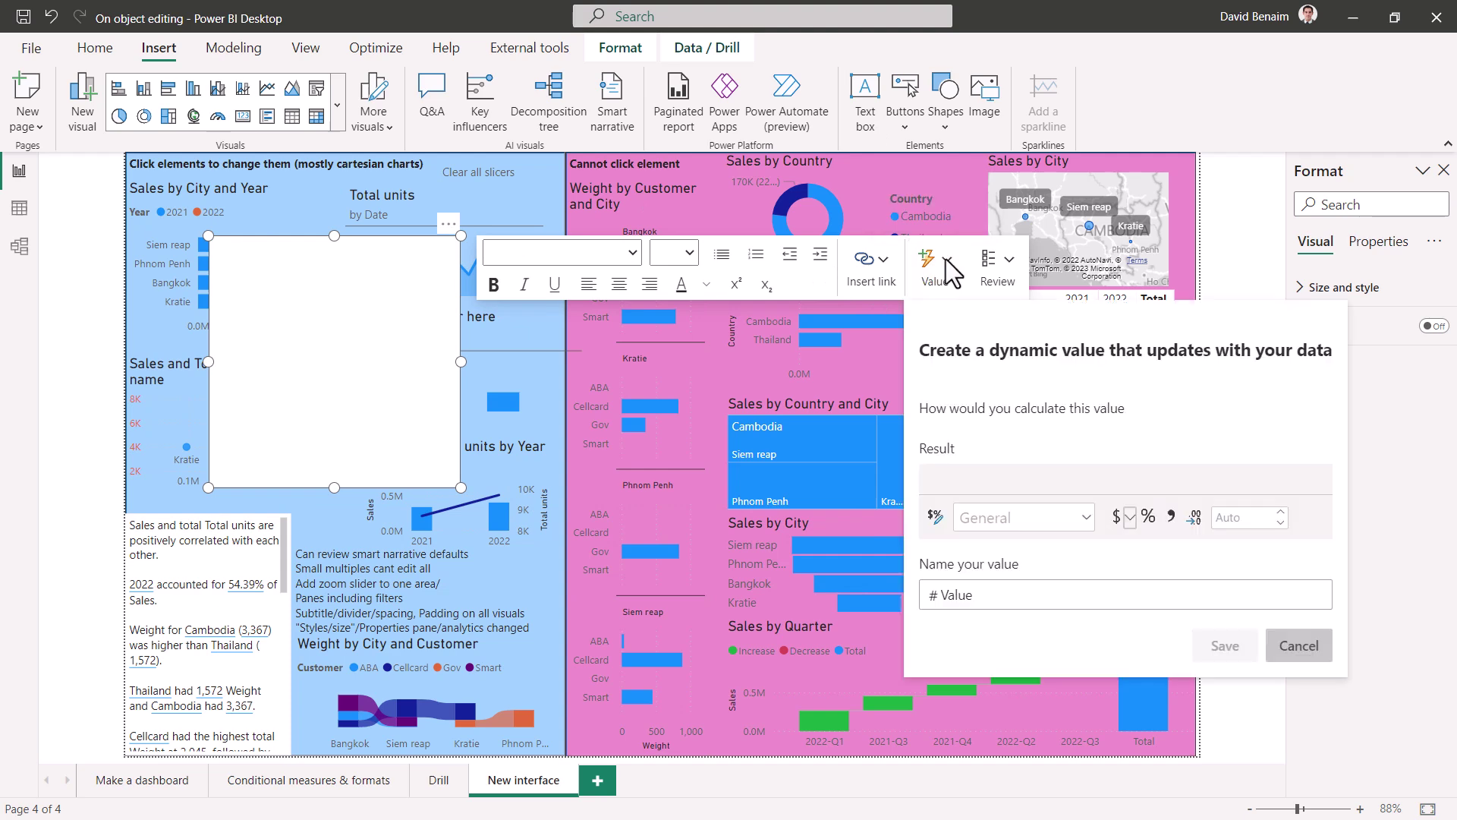
pyautogui.click(1009, 260)
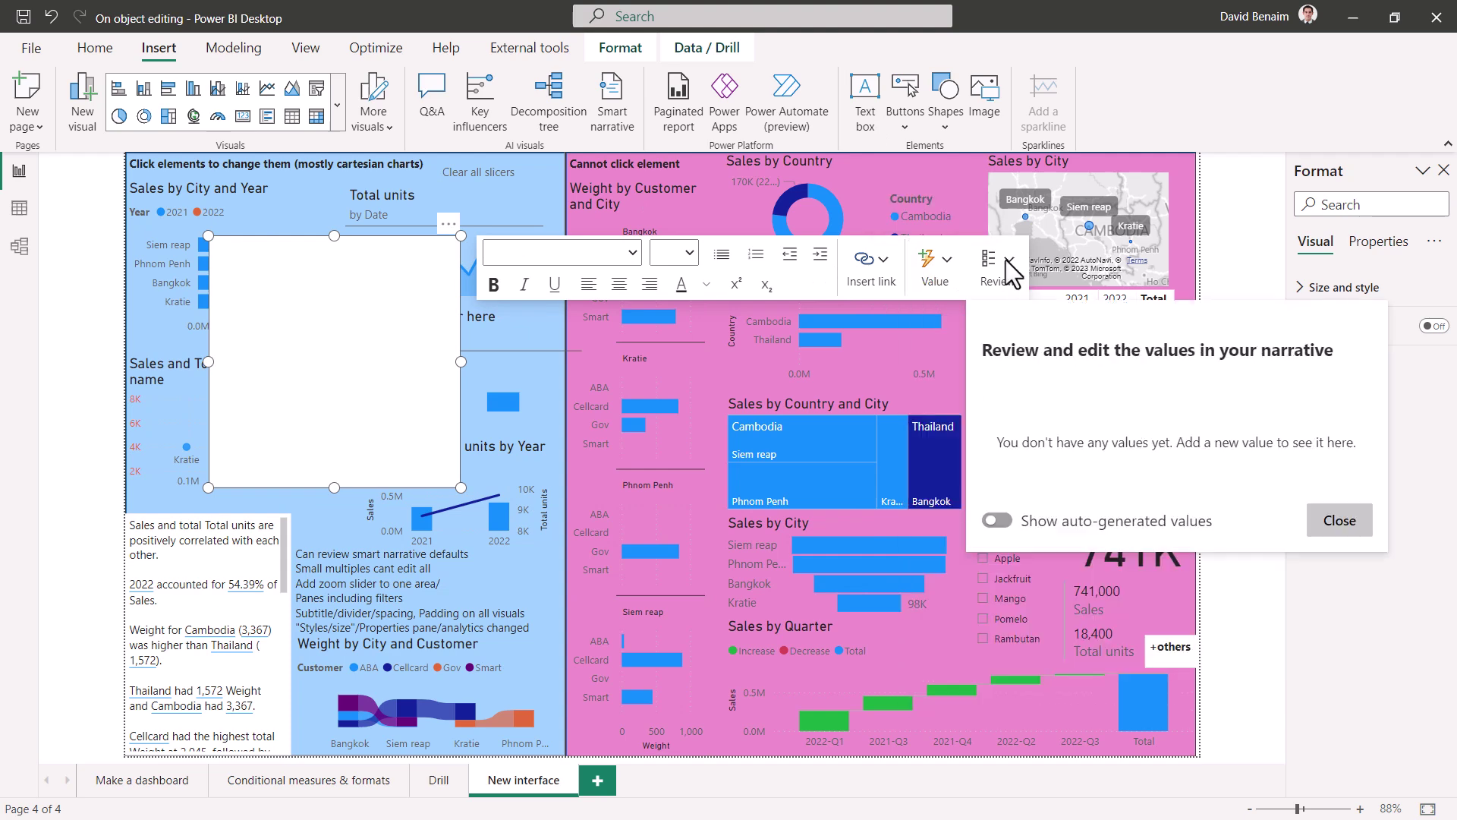
pyautogui.click(407, 402)
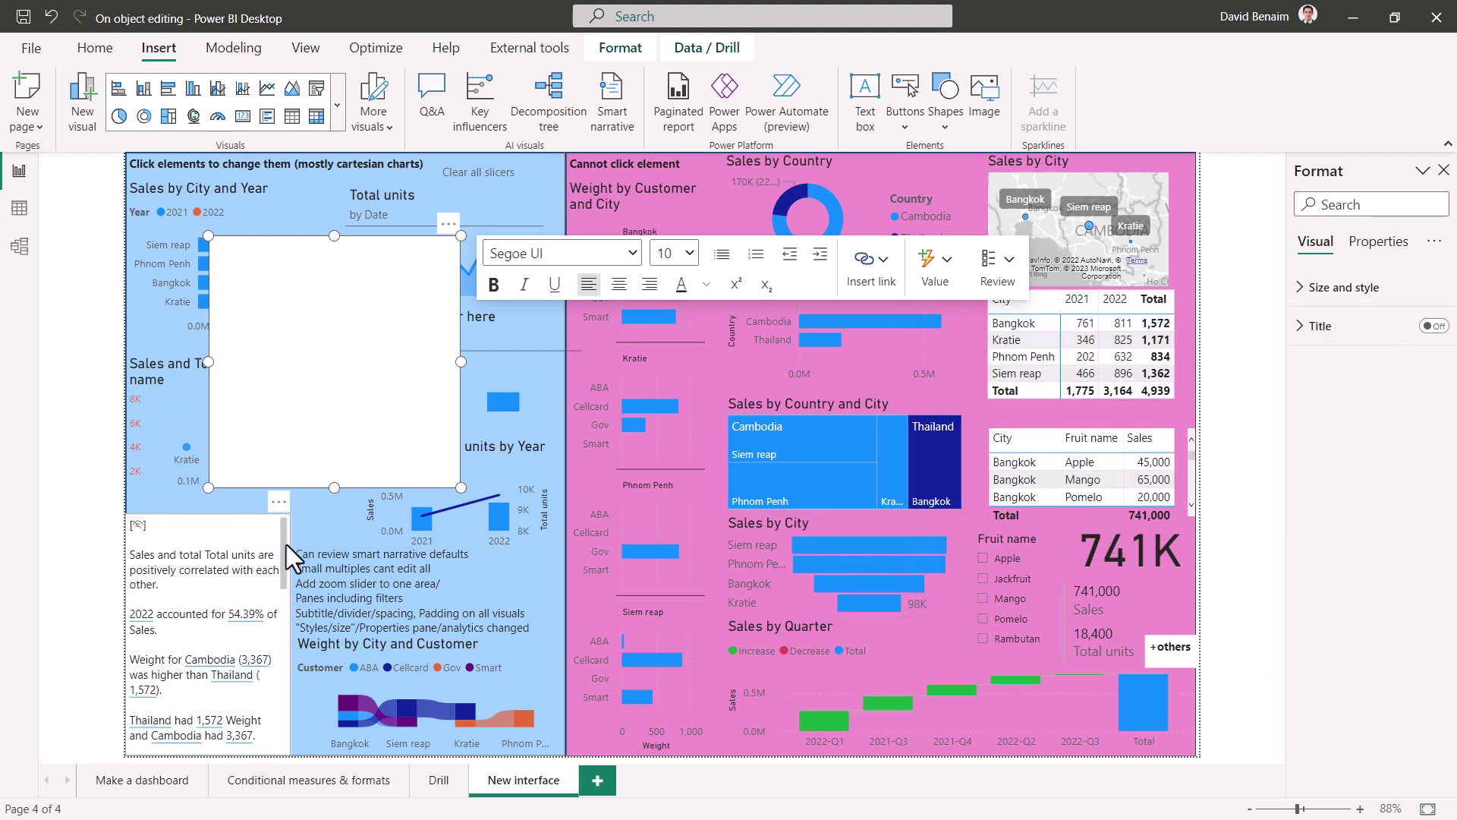
# Step: Inspect the smart narrative's auto-generated values such as #V4, then open Options and settings
pyautogui.rightClick(249, 525)
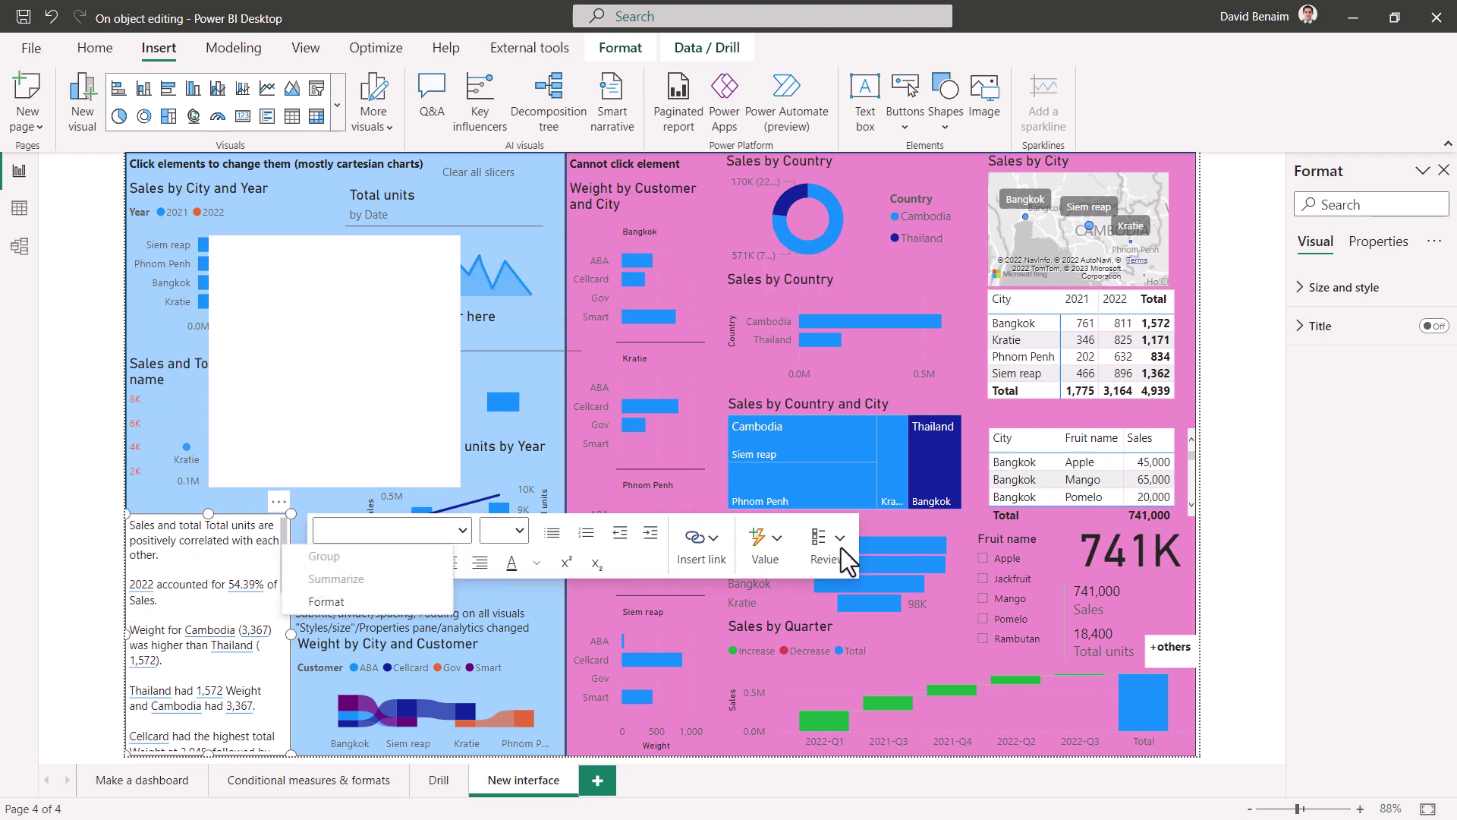
pyautogui.click(803, 535)
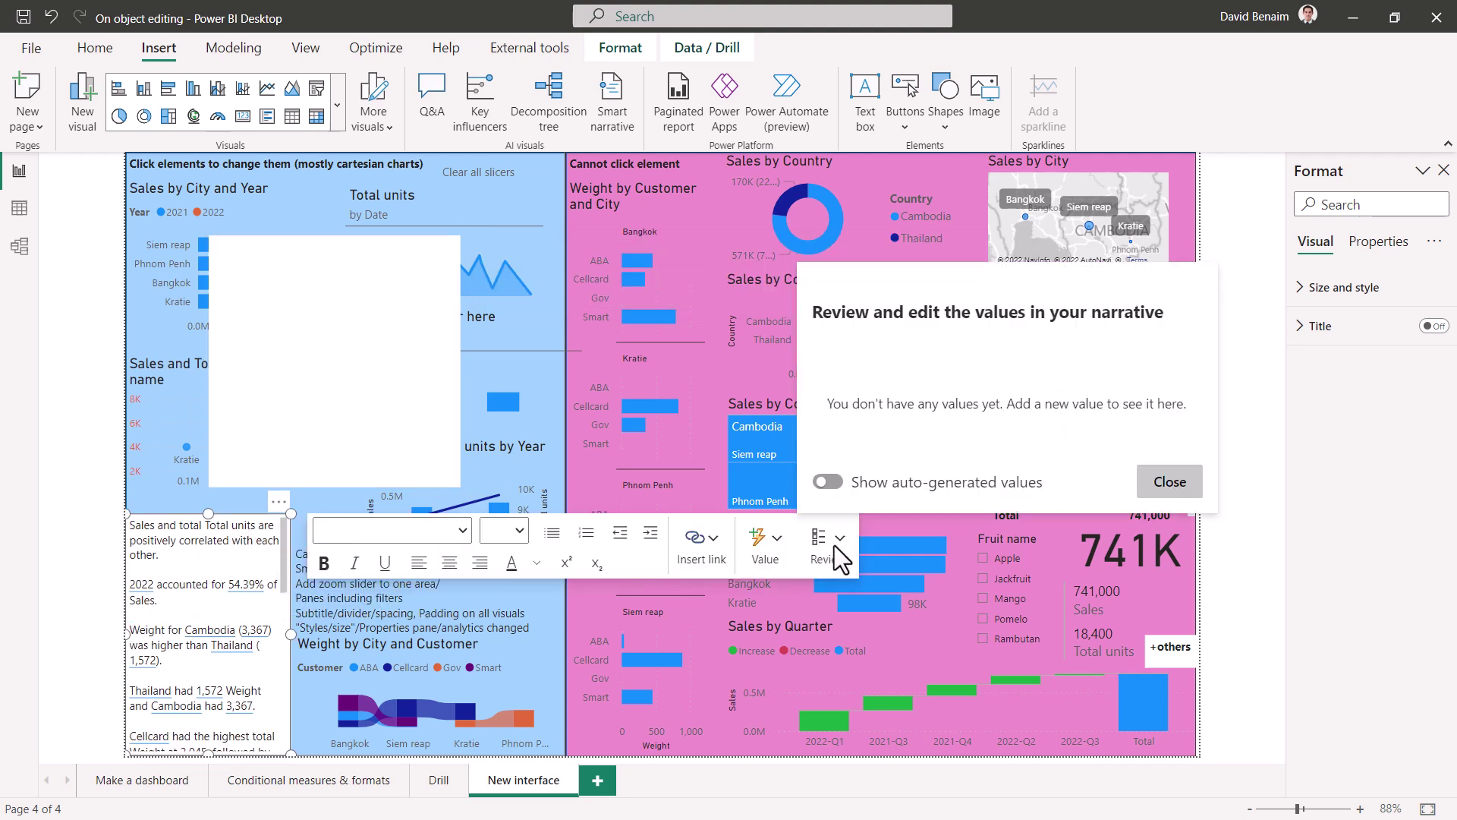
pyautogui.click(827, 483)
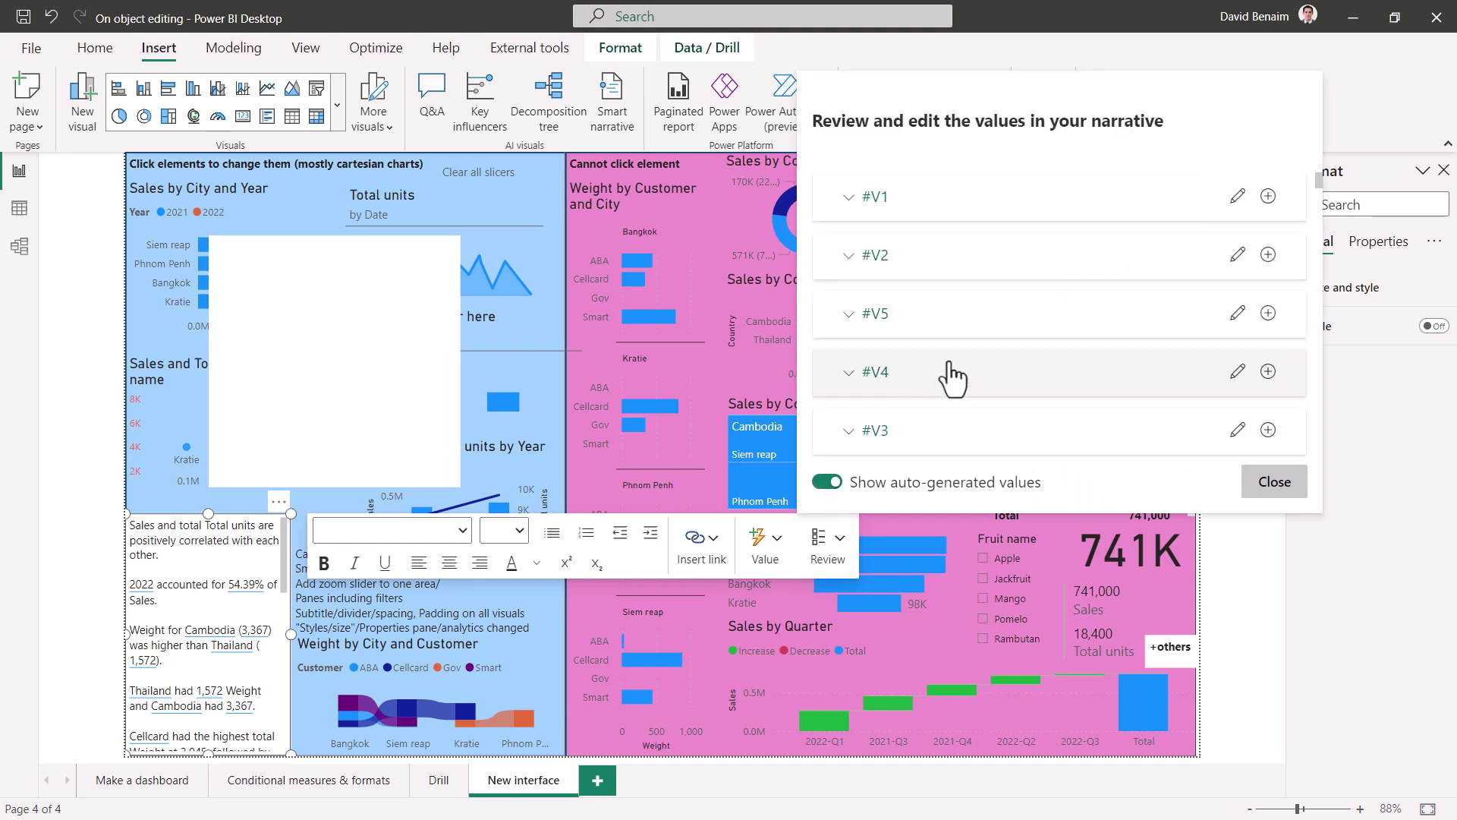
pyautogui.click(1235, 372)
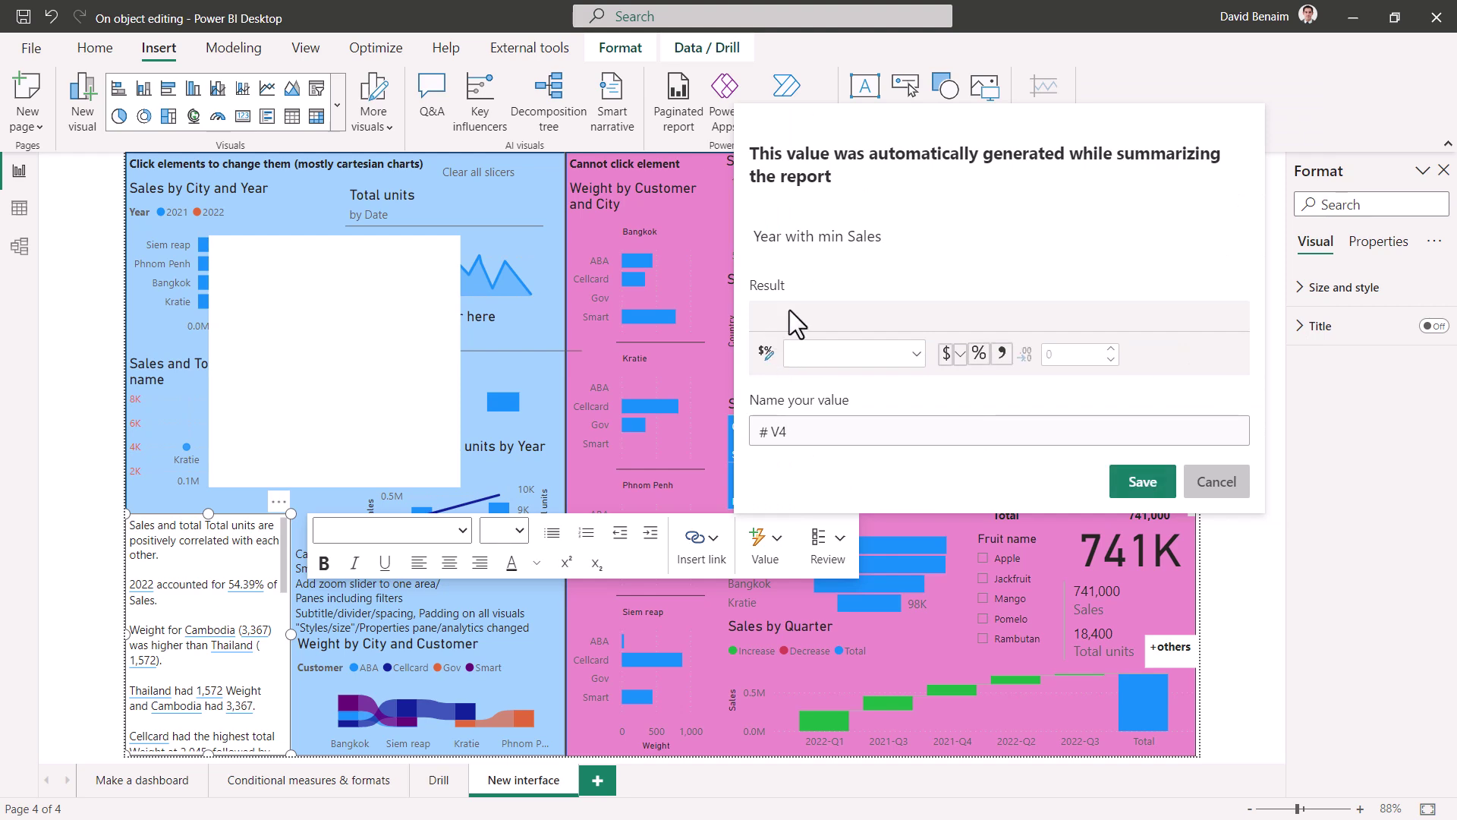
pyautogui.click(1216, 481)
pyautogui.click(32, 48)
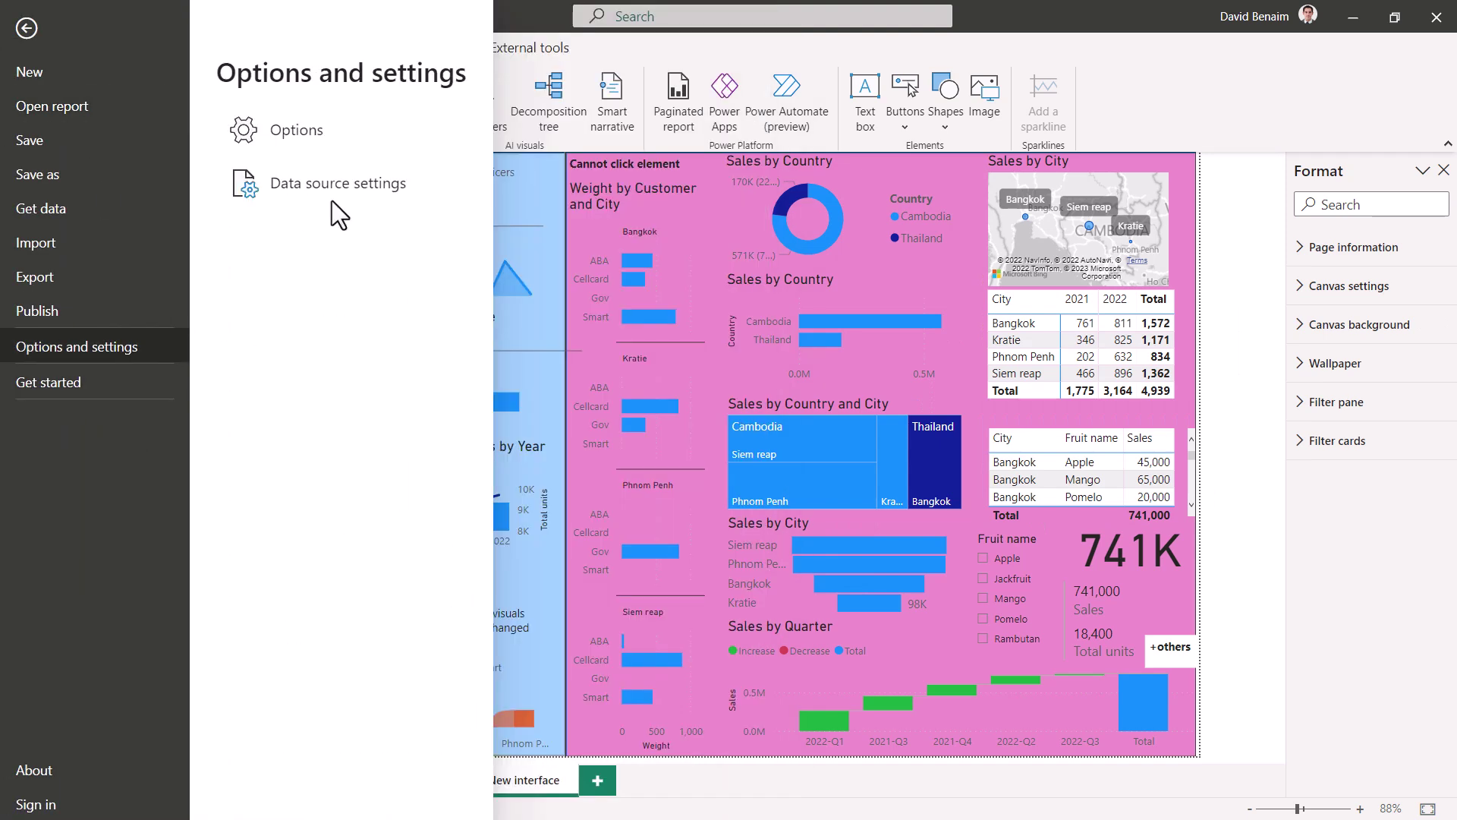
# Step: Open Options on Global > Preview features and scroll through the list of enabled features
pyautogui.press('Escape')
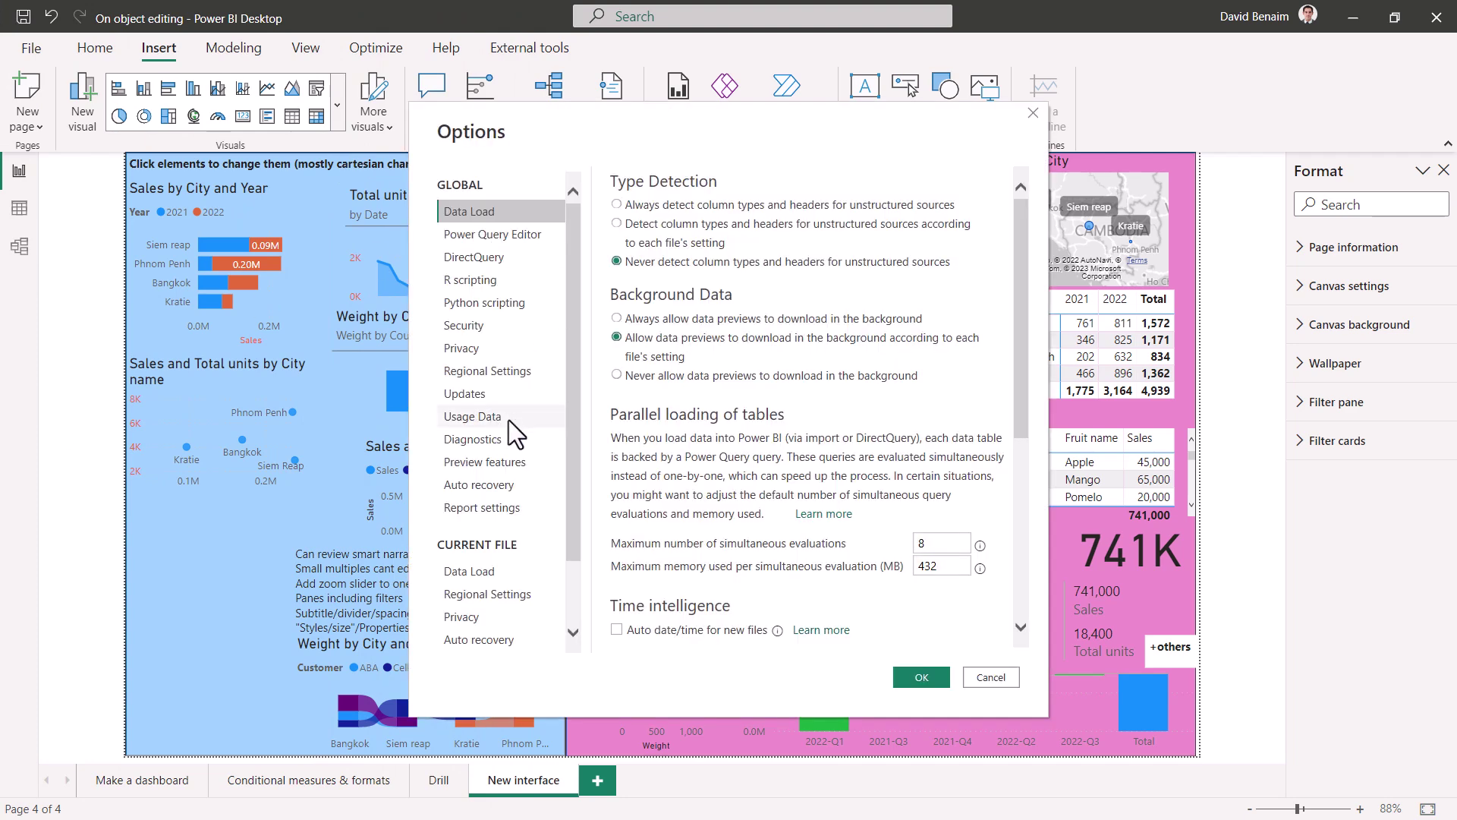
pyautogui.click(509, 460)
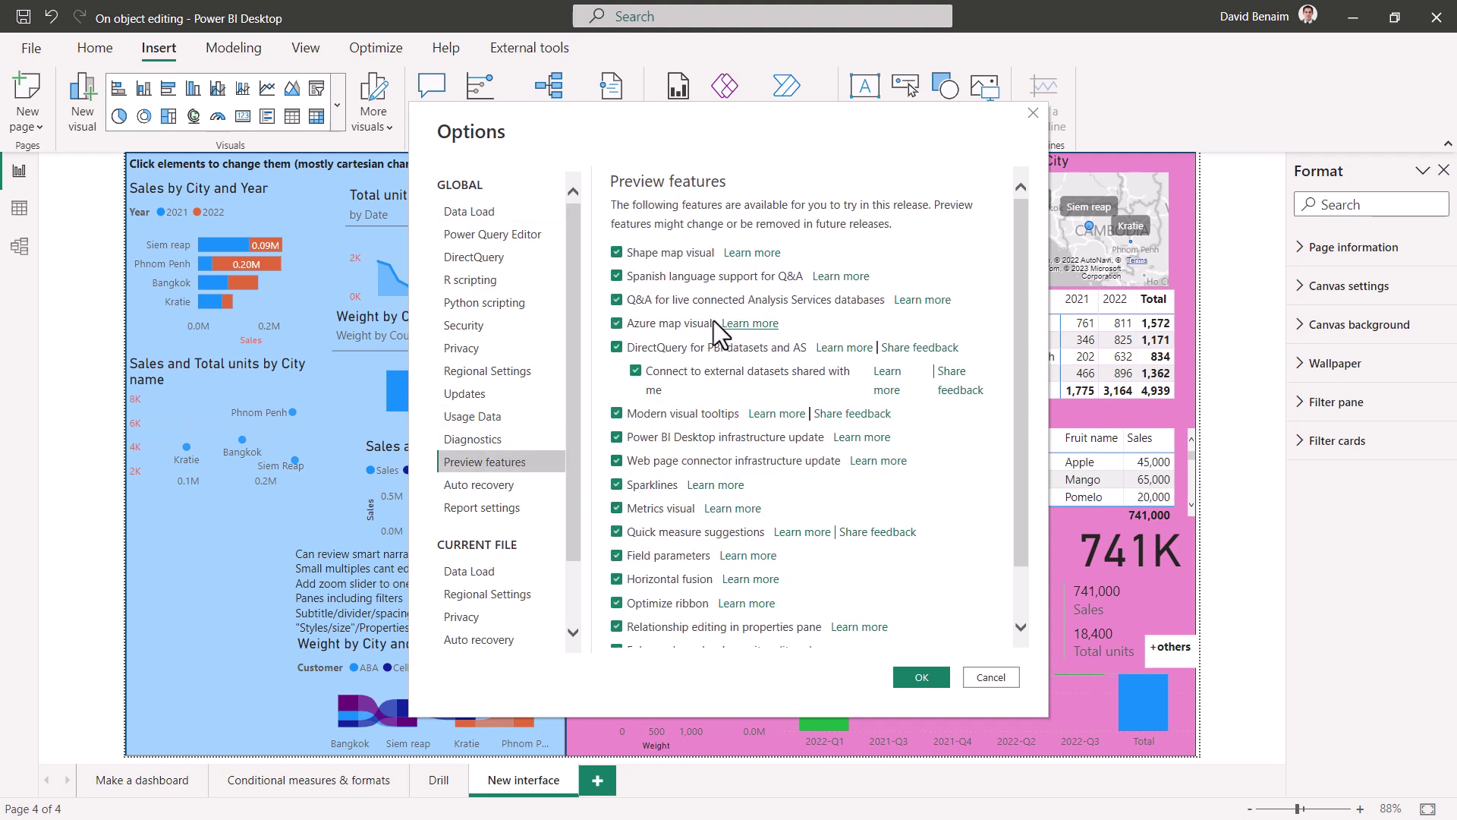
pyautogui.scroll(-1, 654, 545)
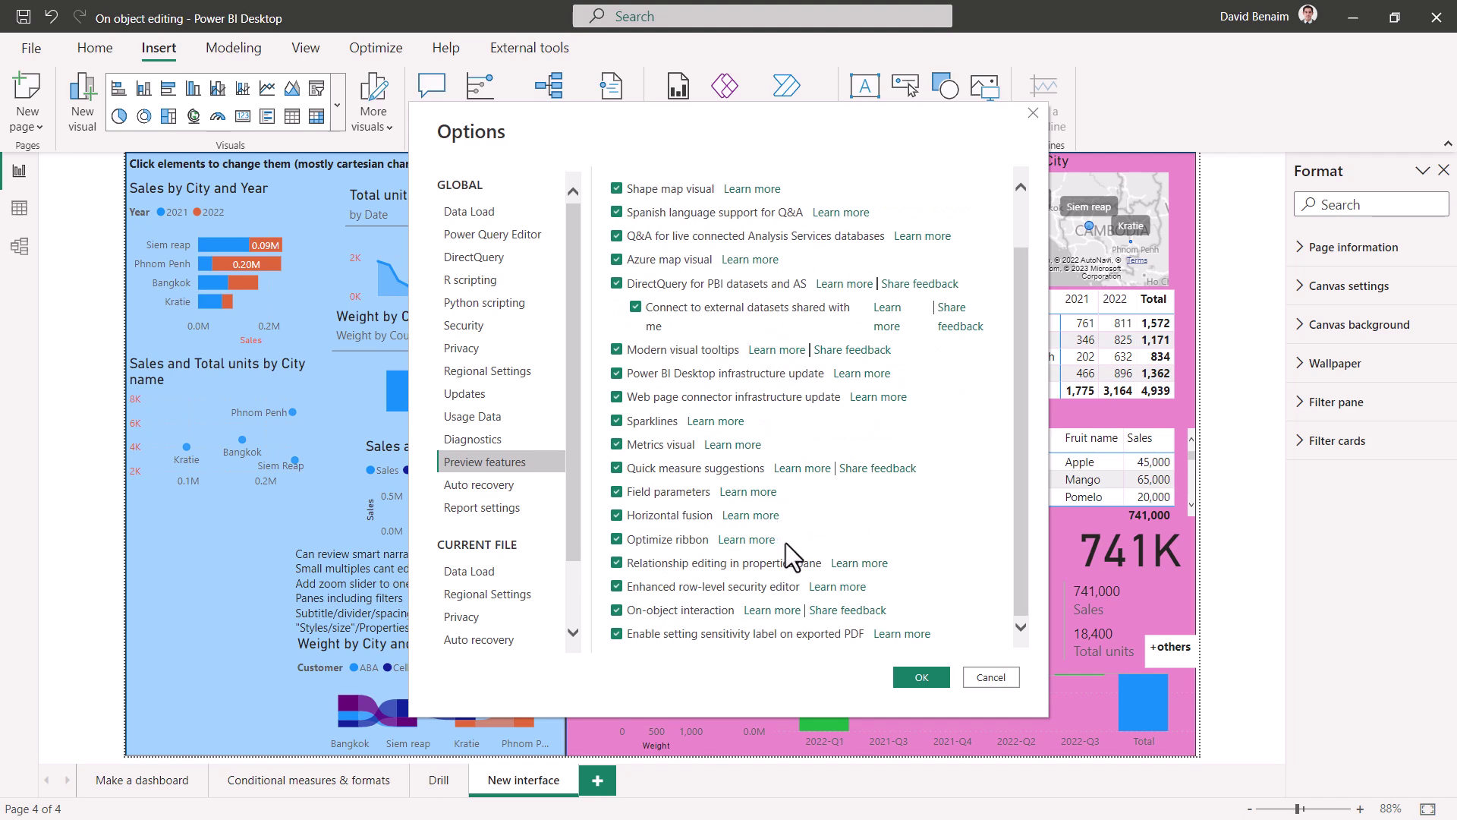
pyautogui.scroll(1, 766, 393)
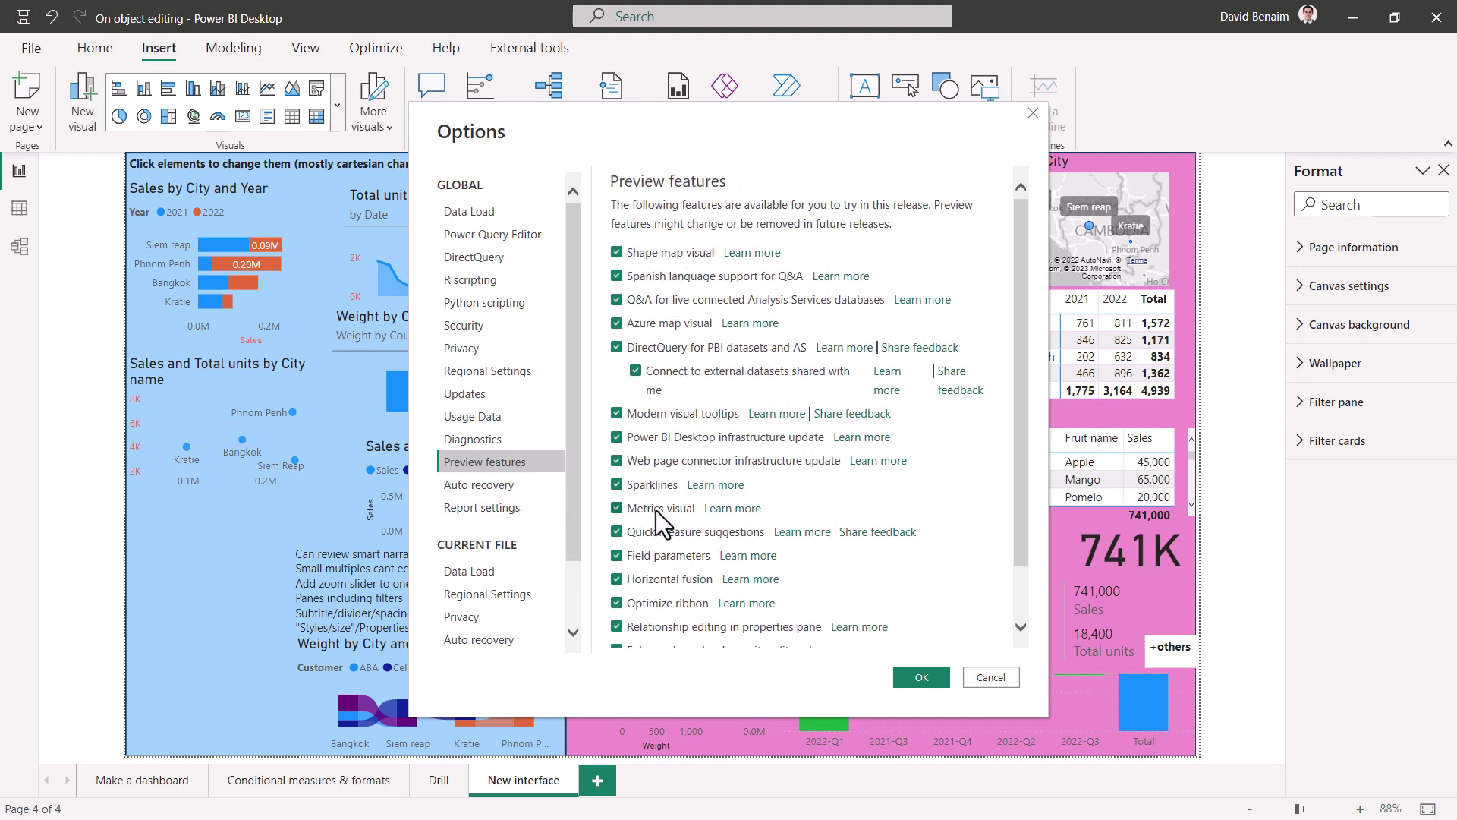
pyautogui.scroll(-1, 658, 510)
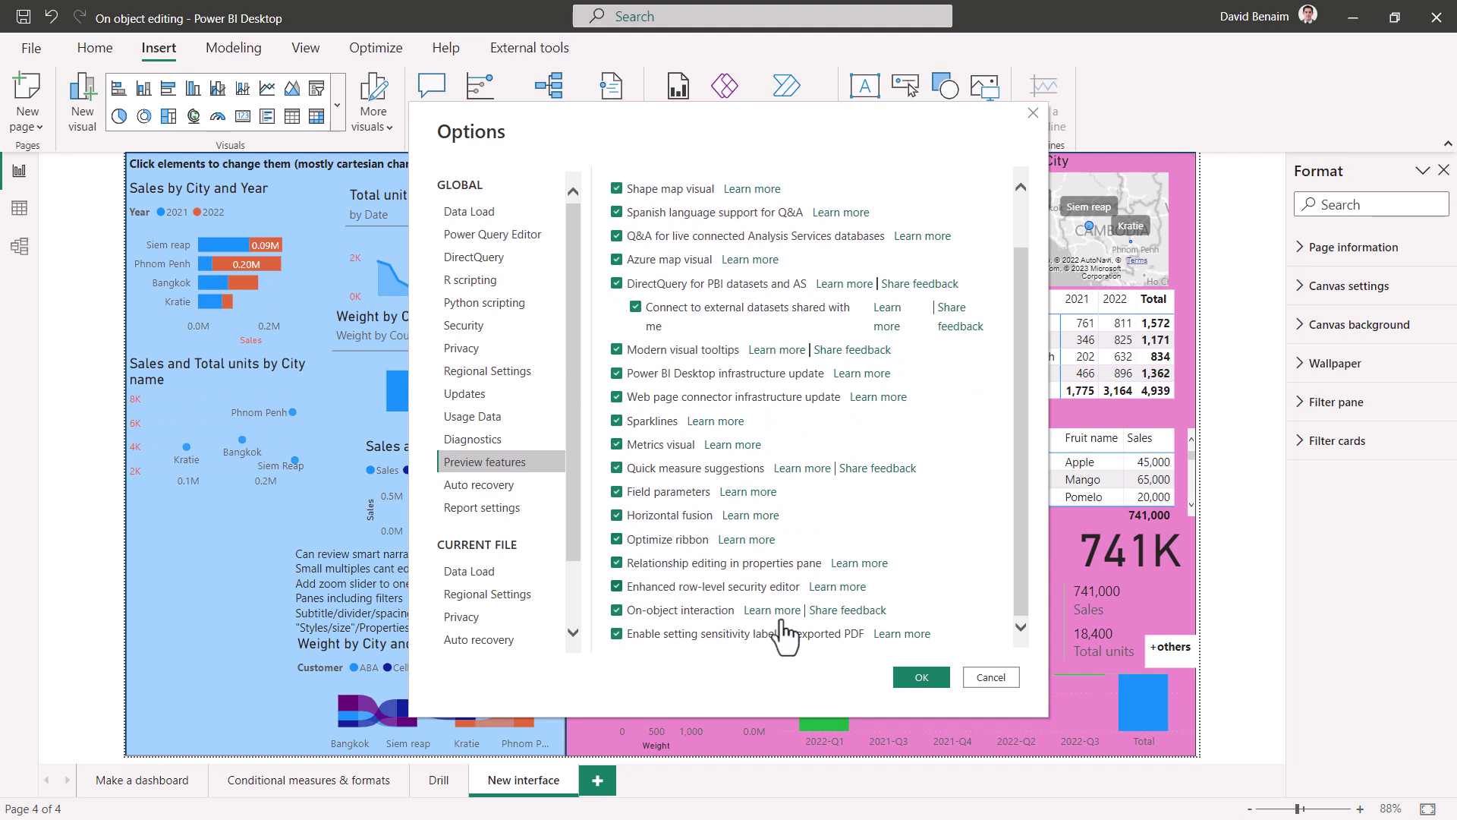
# Step: In Report settings, uncheck 'Expand all subcategories' and 'always show all' visual types, then confirm with OK
pyautogui.click(495, 506)
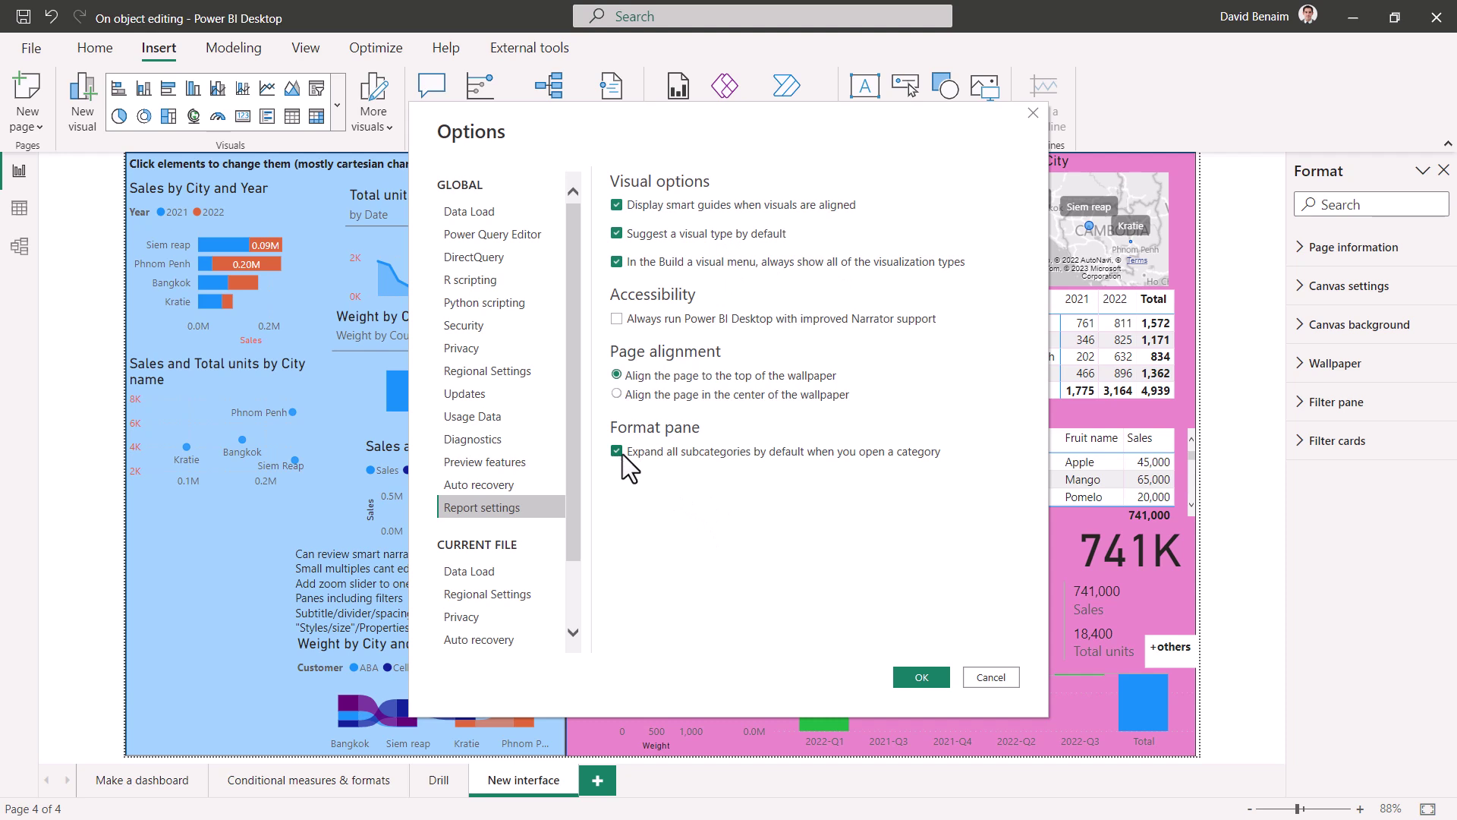
pyautogui.click(710, 449)
pyautogui.click(721, 264)
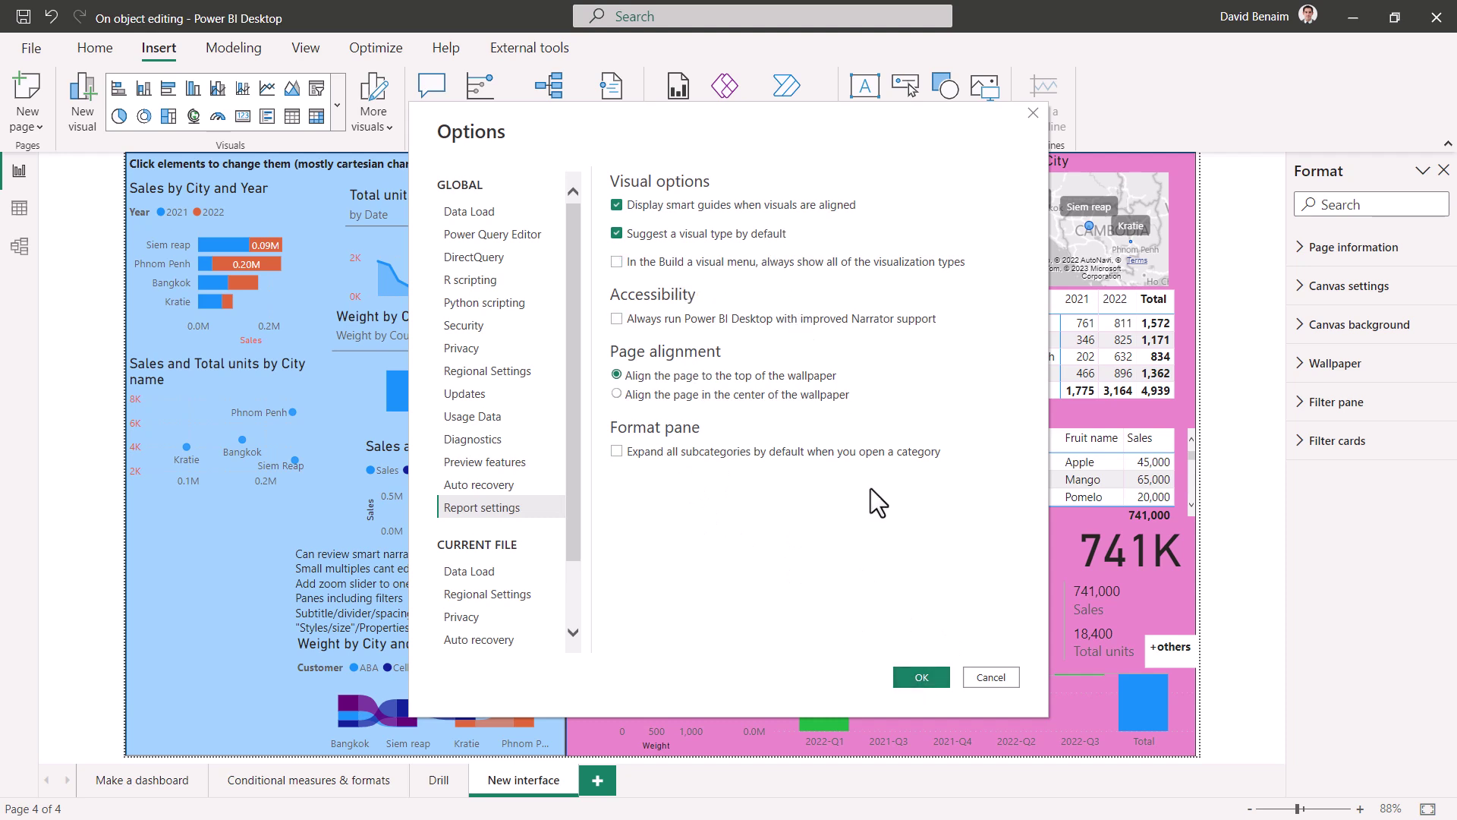
pyautogui.click(914, 677)
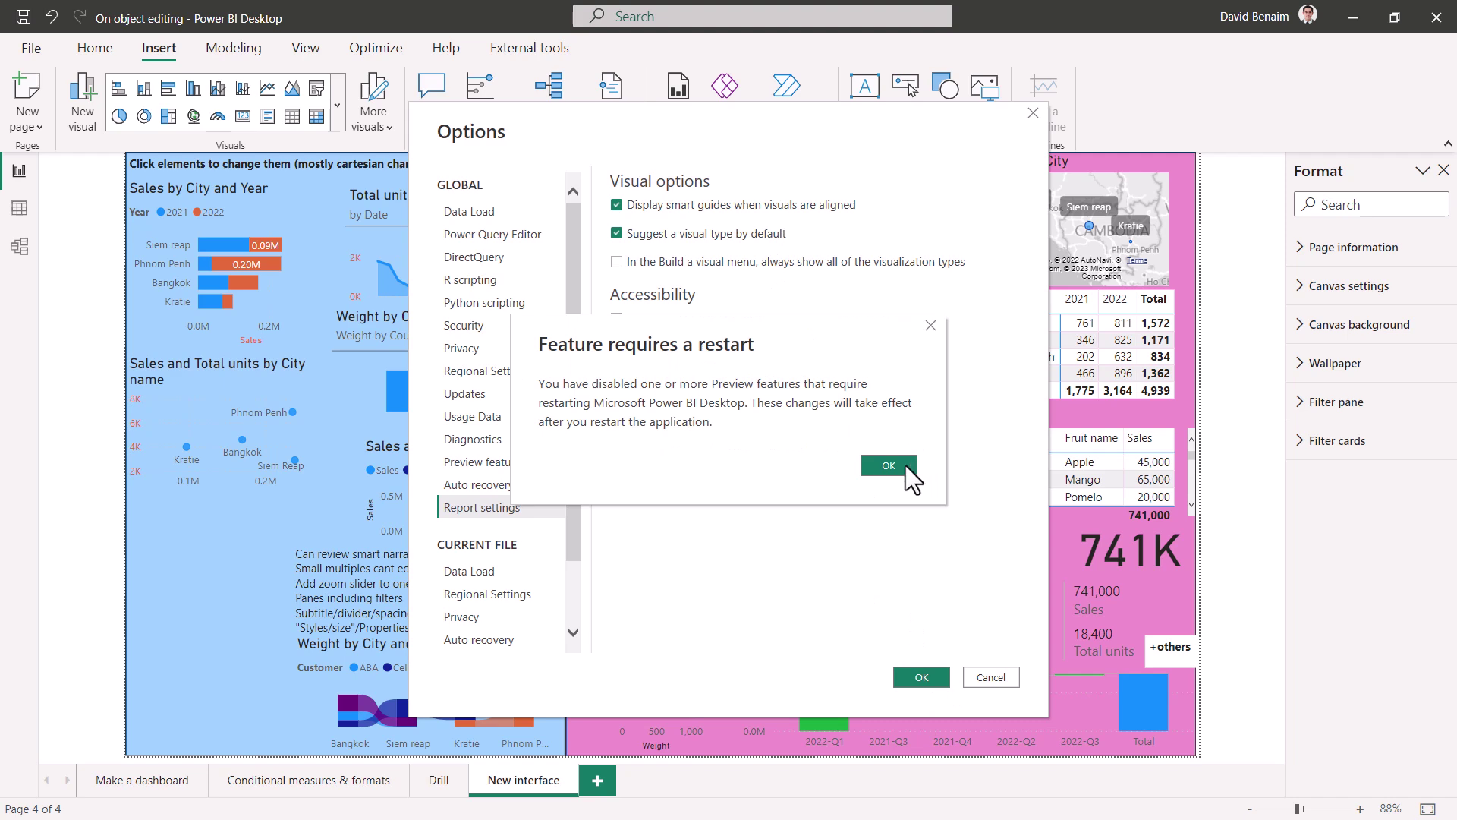
pyautogui.click(889, 466)
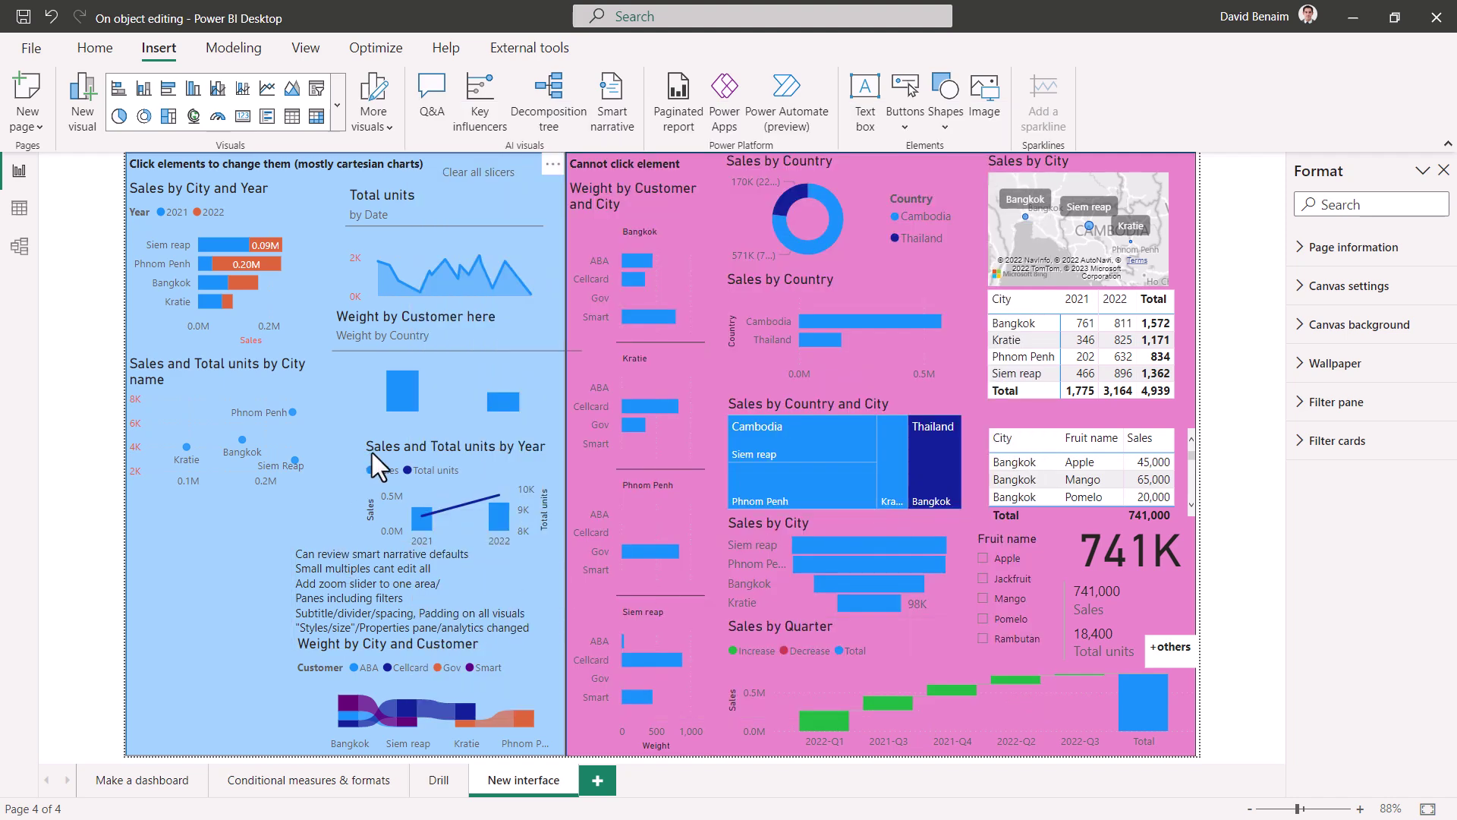
# Step: Turn on Suggest a type for the Sales and Total units by Year chart, then inspect the Fruit name slicer's Build a visual popup
pyautogui.click(378, 454)
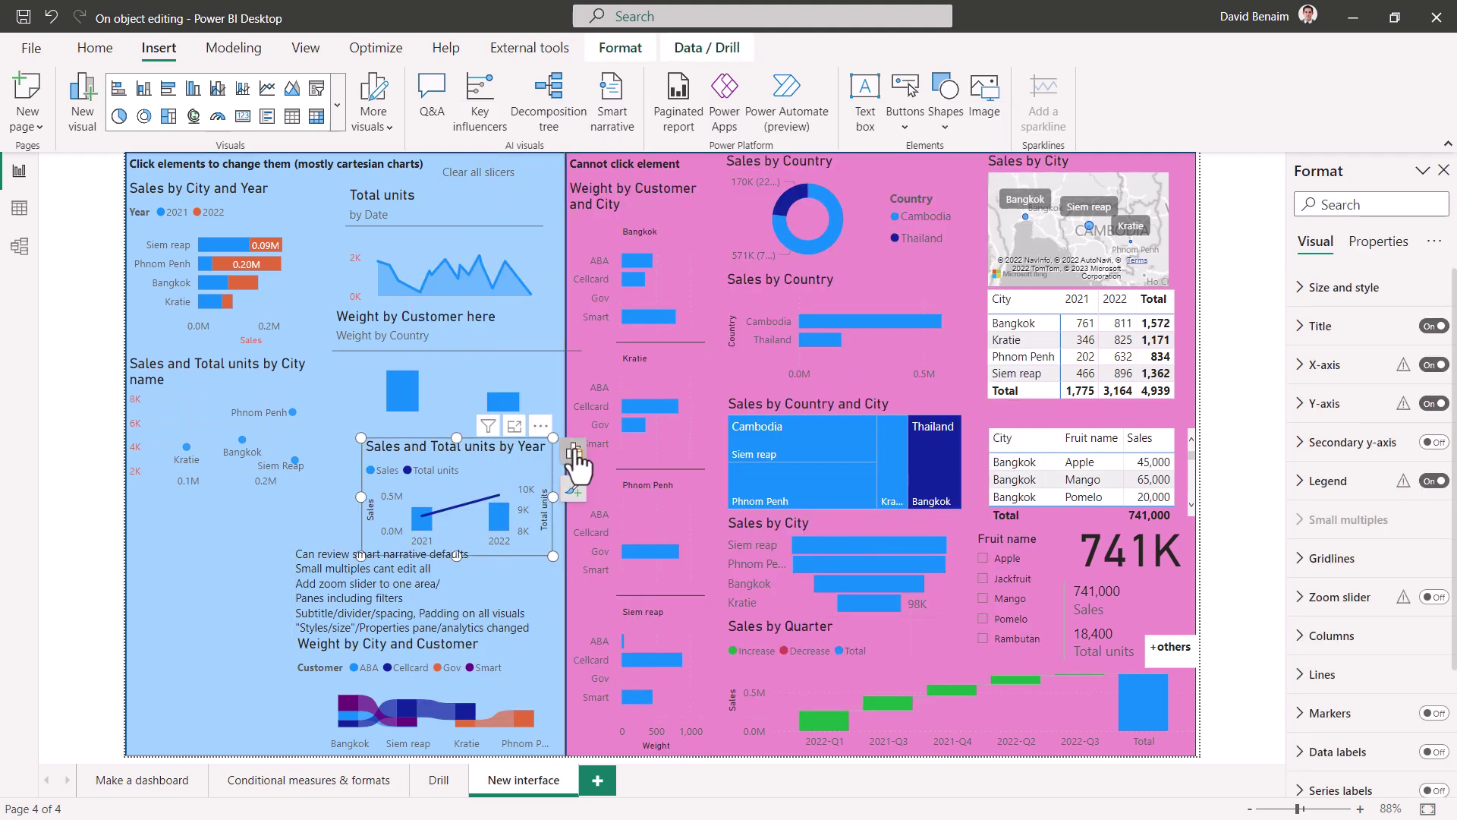
pyautogui.click(574, 453)
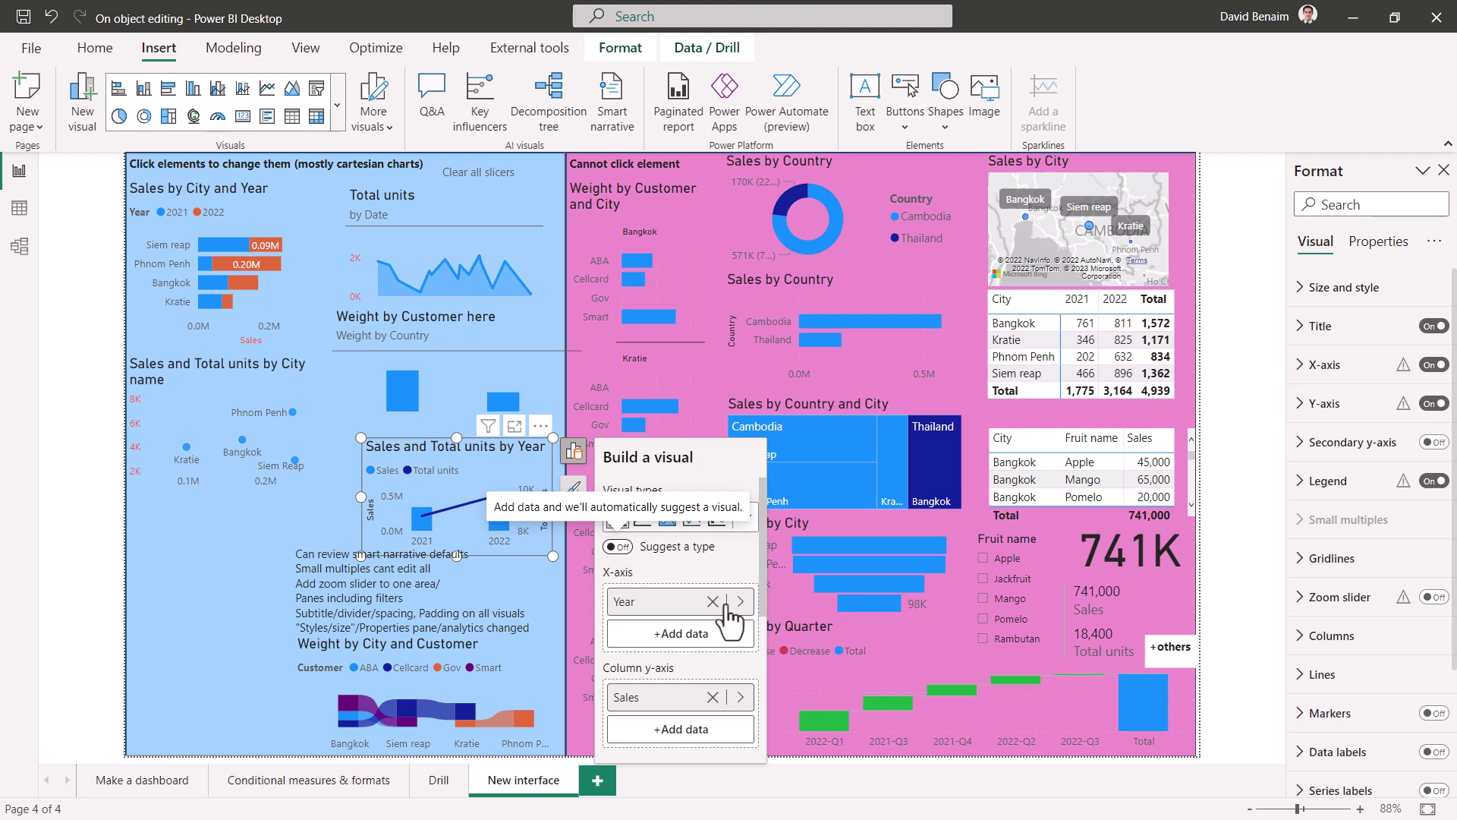
pyautogui.click(617, 547)
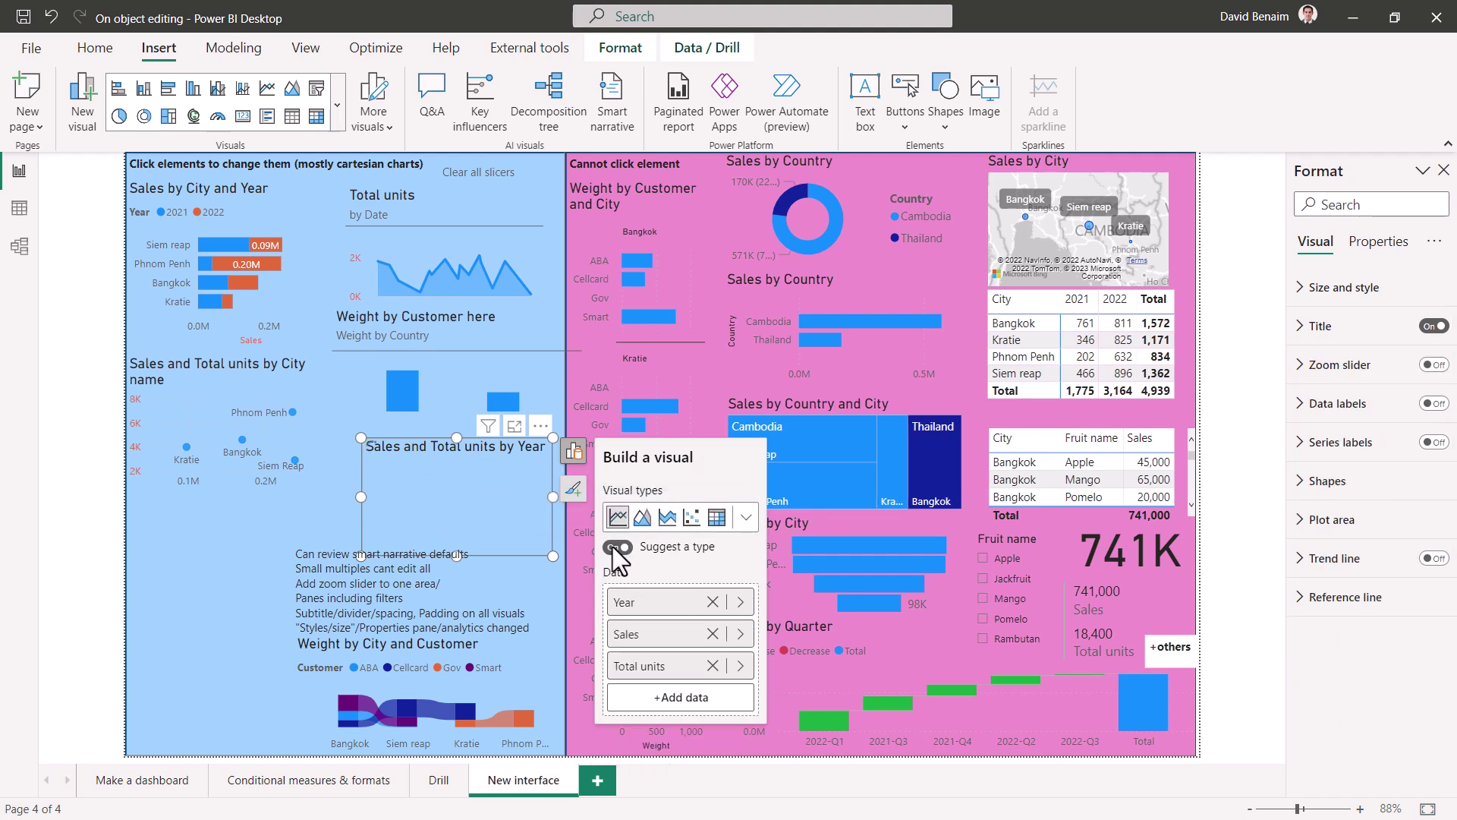
pyautogui.click(995, 533)
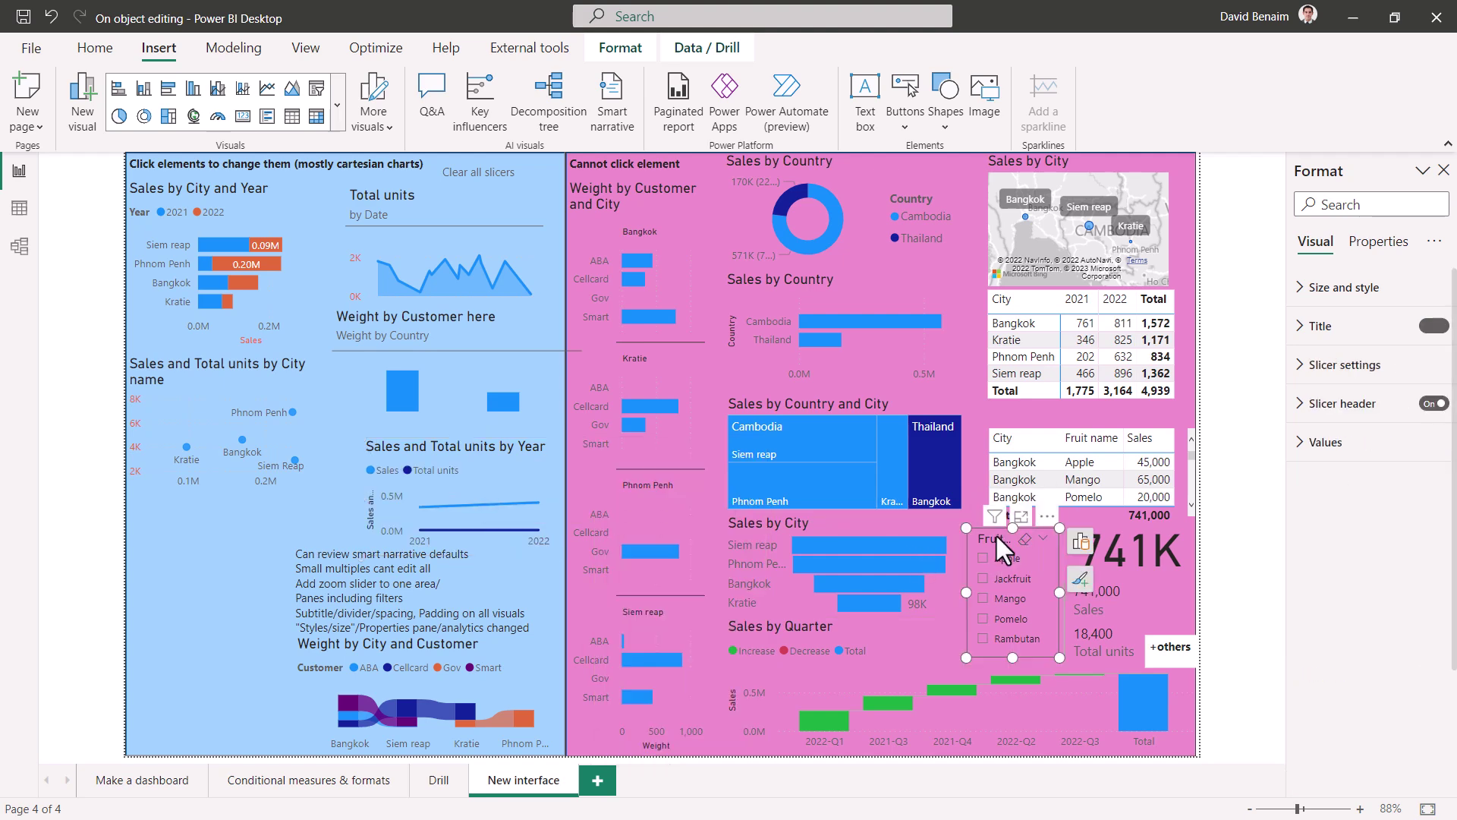
pyautogui.click(1081, 540)
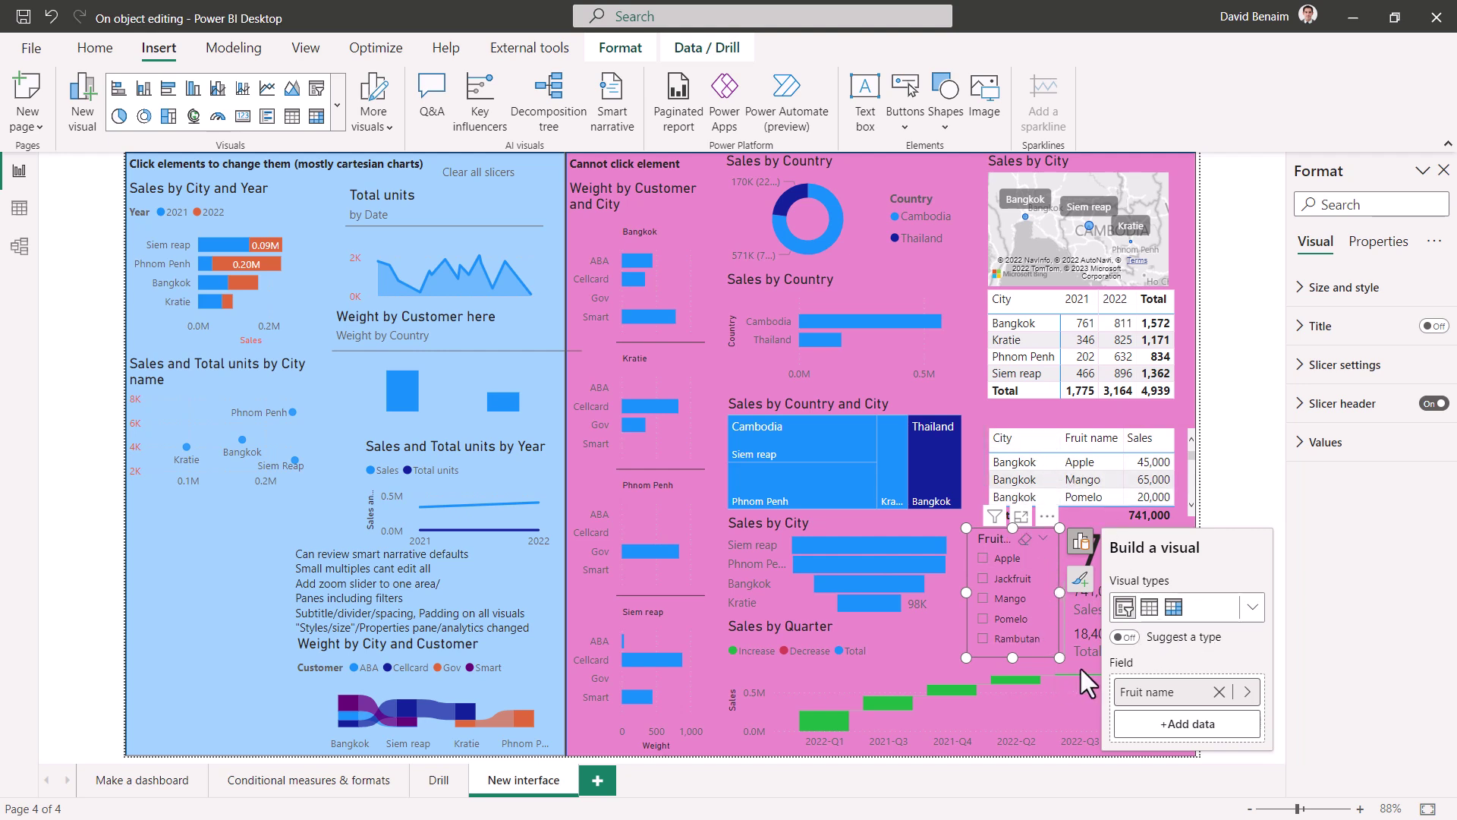
pyautogui.click(199, 604)
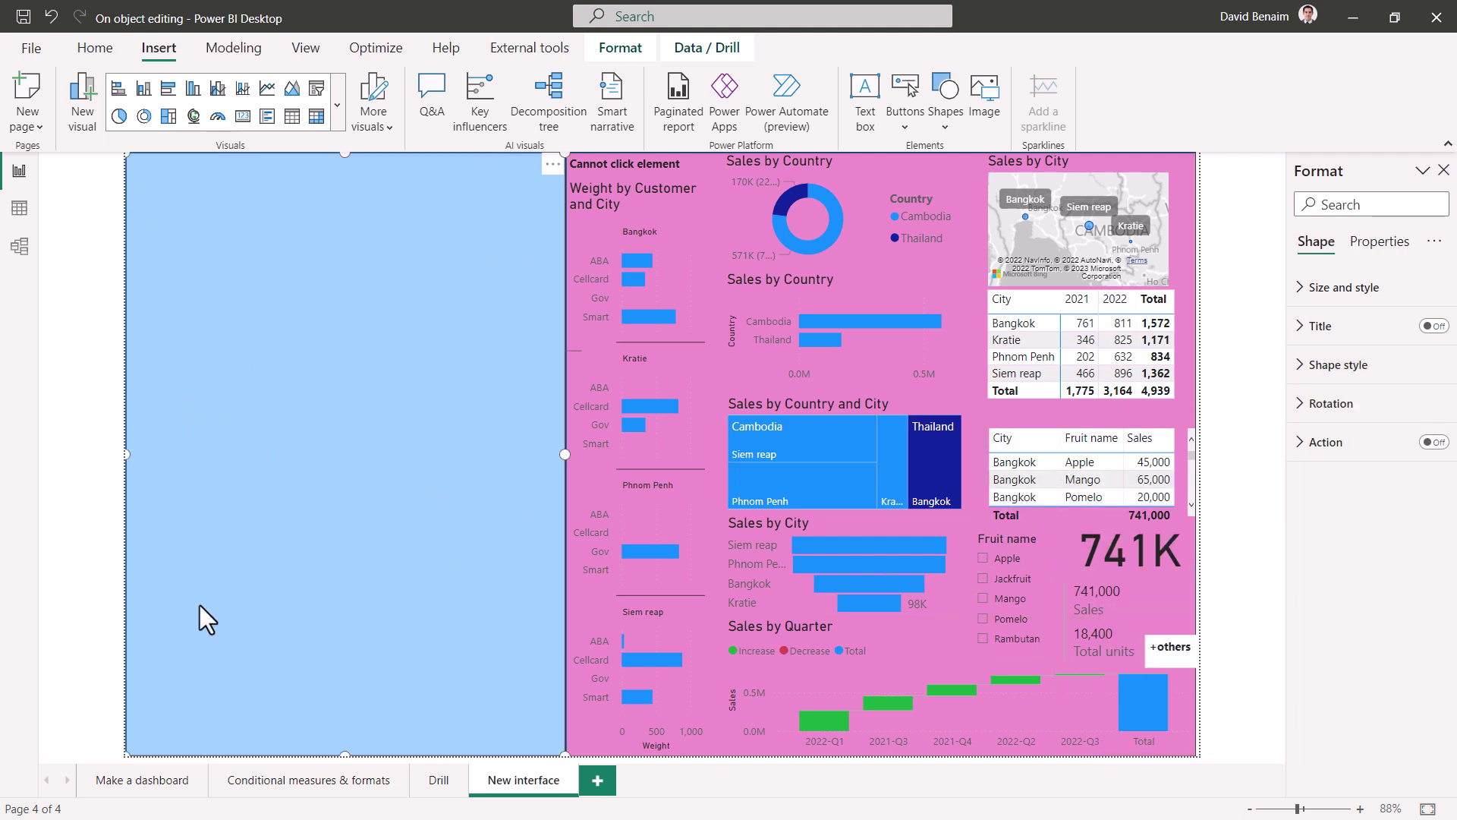
pyautogui.click(68, 295)
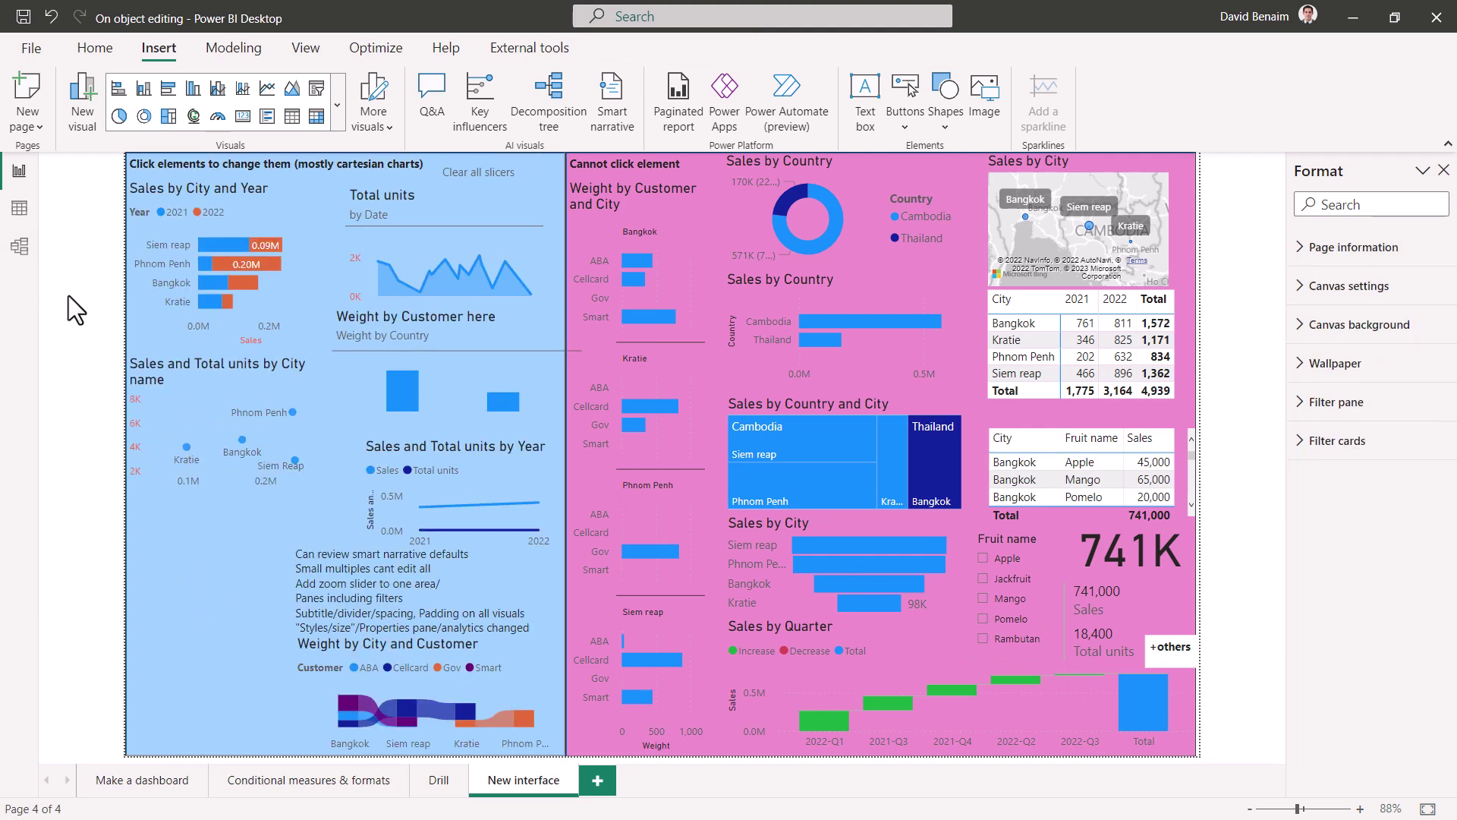